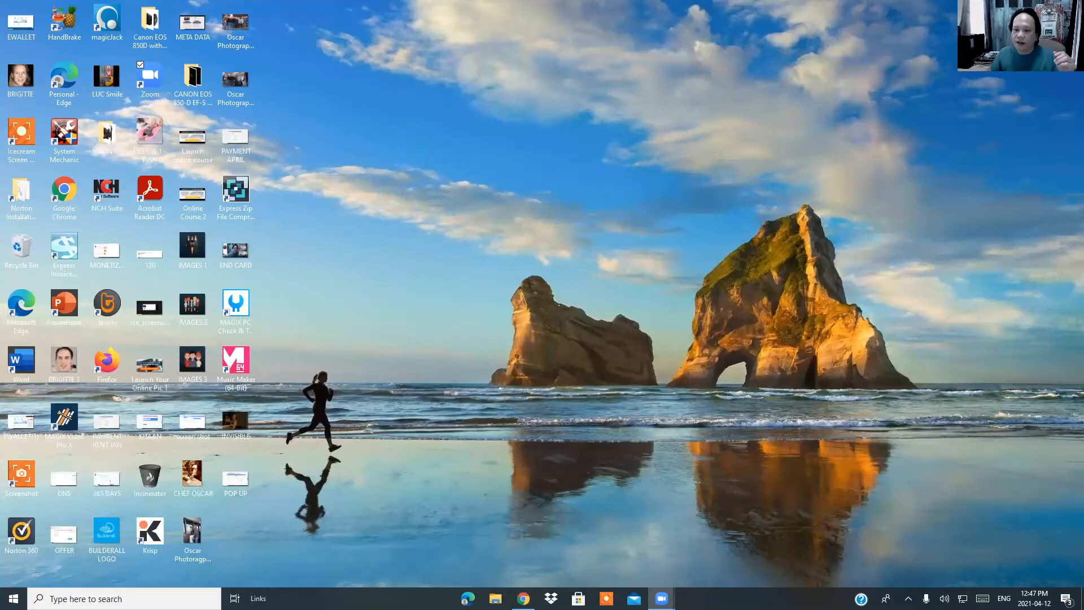
Switch to the Atomy Webinar site in Chrome and open its Webinar Confirmation page for editing.
{"action": "left_click", "coordinate": [522, 599]}
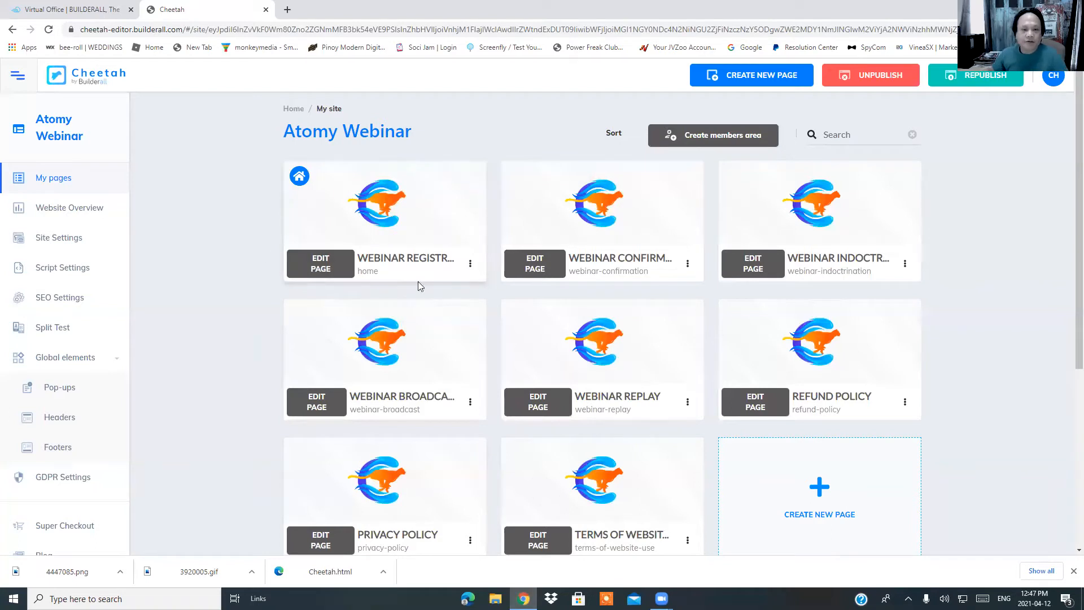
{"action": "mouse_move", "coordinate": [598, 339]}
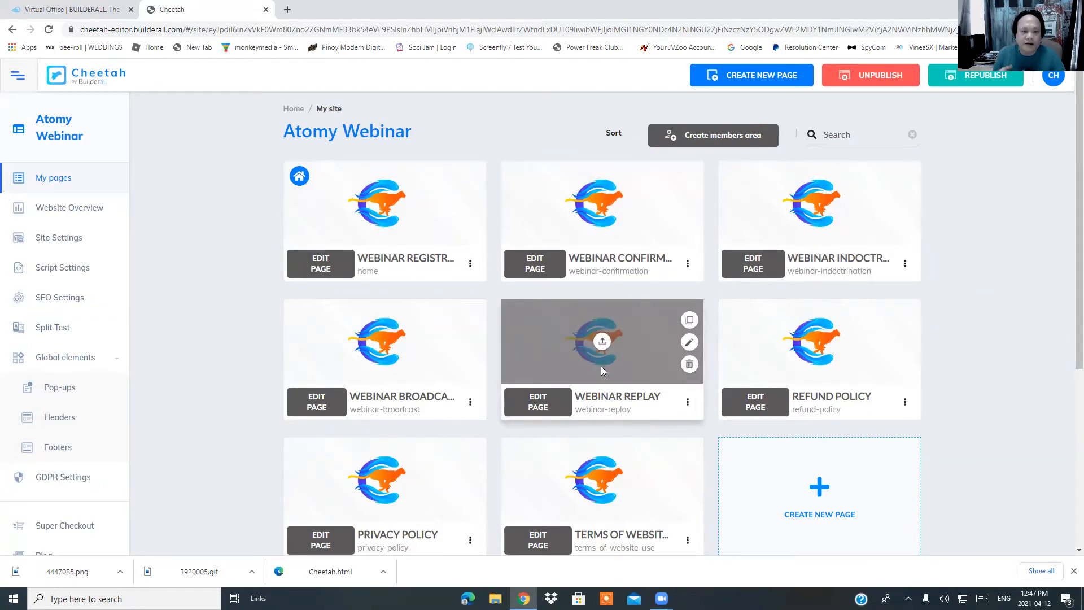
{"action": "left_click", "coordinate": [535, 272]}
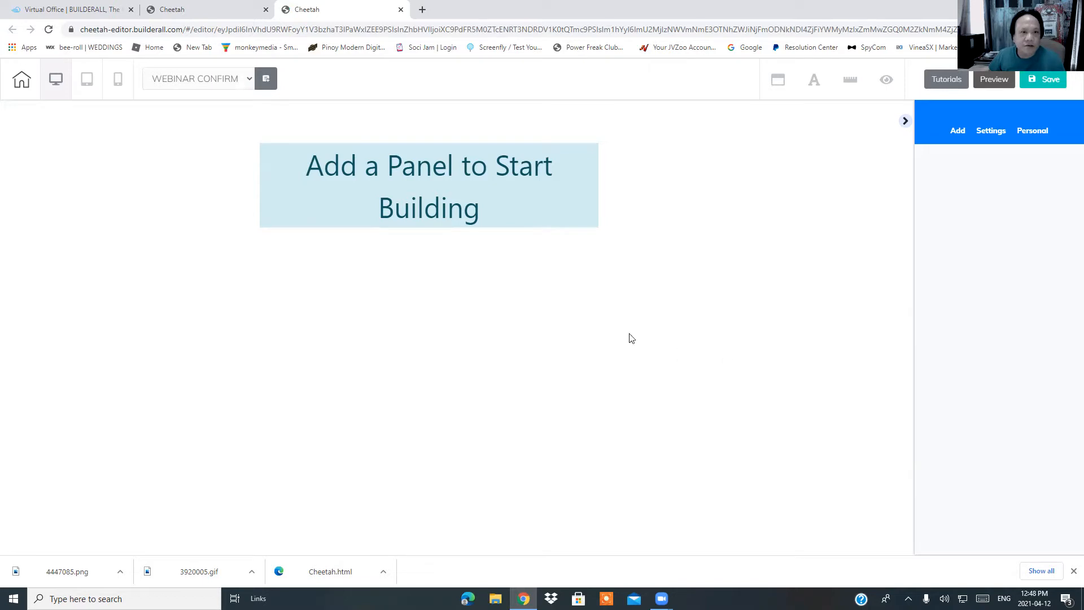
Open the published Webinar Registration page from the site's page list and review its content down to the red button.
{"action": "left_click", "coordinate": [198, 7]}
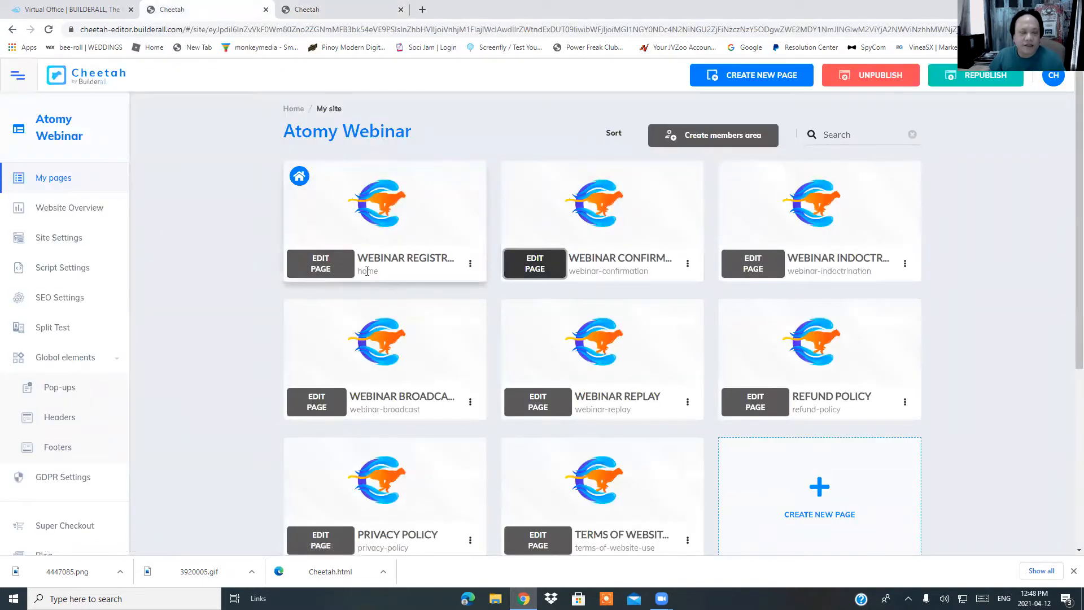
{"action": "left_click", "coordinate": [470, 263]}
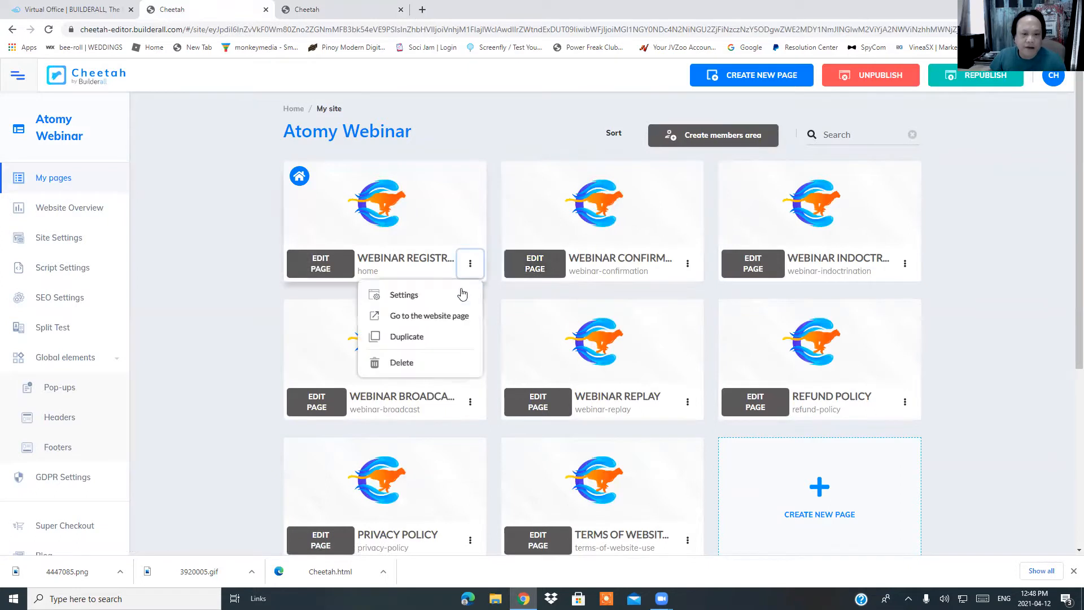
{"action": "left_click", "coordinate": [437, 316]}
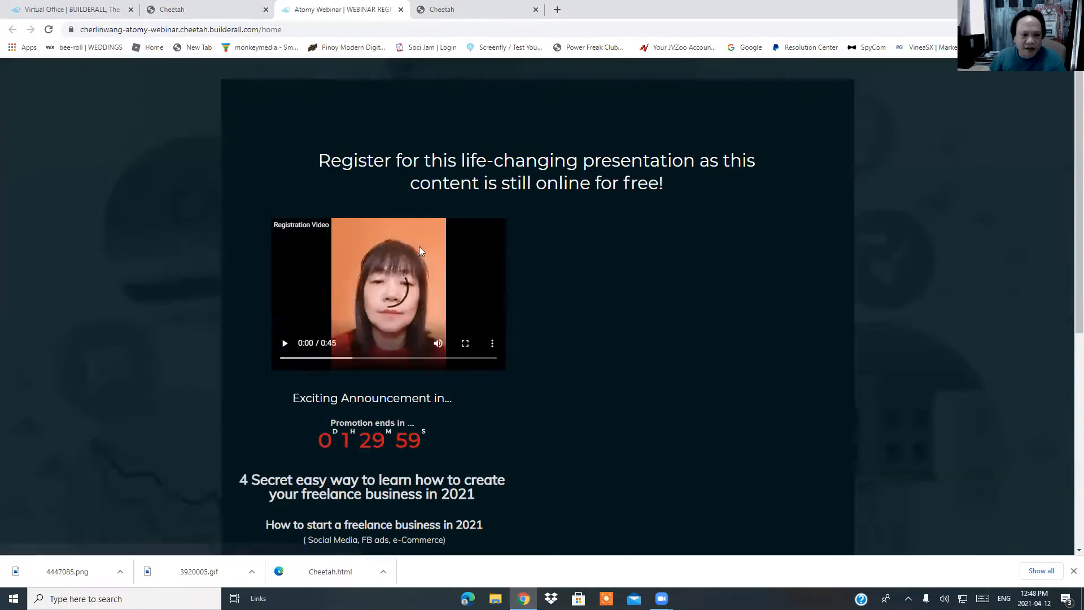
{"action": "scroll", "coordinate": [449, 332], "scroll_direction": "down", "scroll_amount": 3}
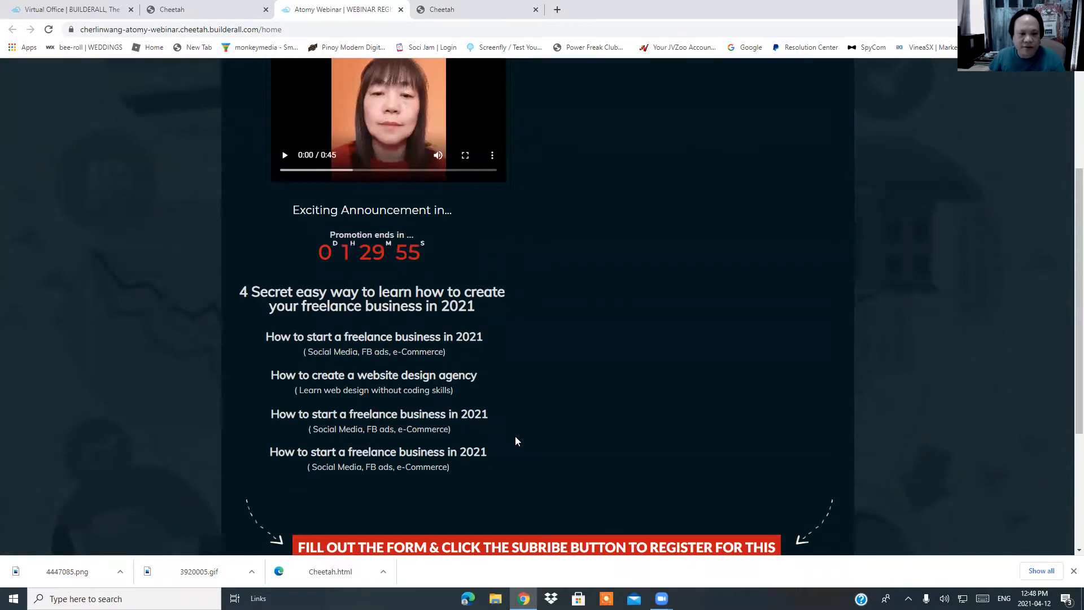
{"action": "scroll", "coordinate": [516, 436], "scroll_direction": "up", "scroll_amount": 3}
{"action": "scroll", "coordinate": [507, 436], "scroll_direction": "down", "scroll_amount": 2}
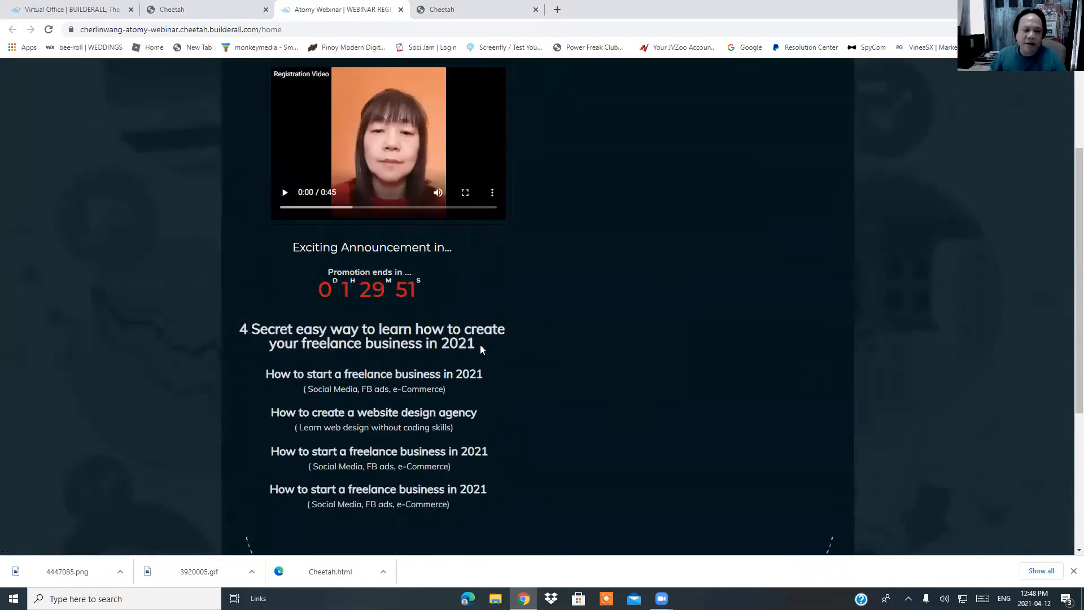
{"action": "scroll", "coordinate": [416, 367], "scroll_direction": "down", "scroll_amount": 2}
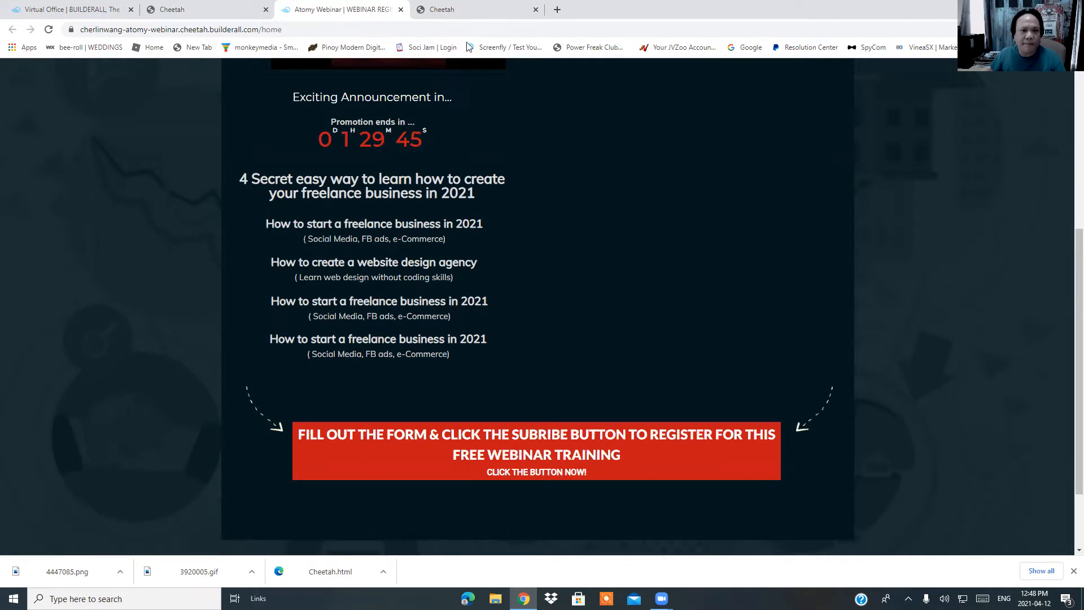
Insert the saved personal panel WEBINAR REGISTRATION into the empty Webinar Confirmation page.
{"action": "left_click", "coordinate": [461, 14]}
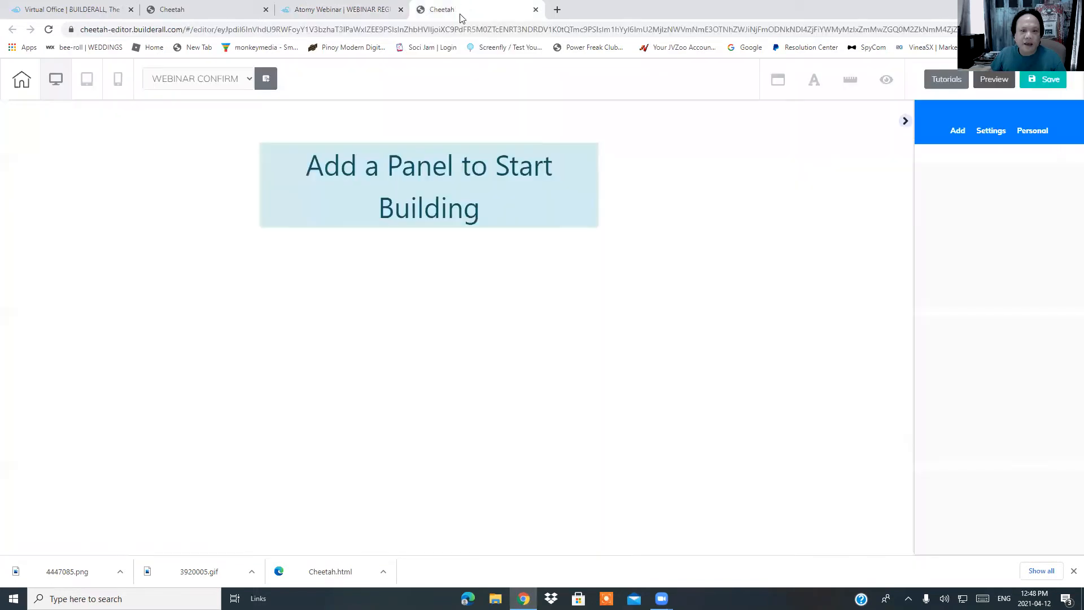
{"action": "left_click", "coordinate": [1040, 133]}
{"action": "left_click", "coordinate": [983, 171]}
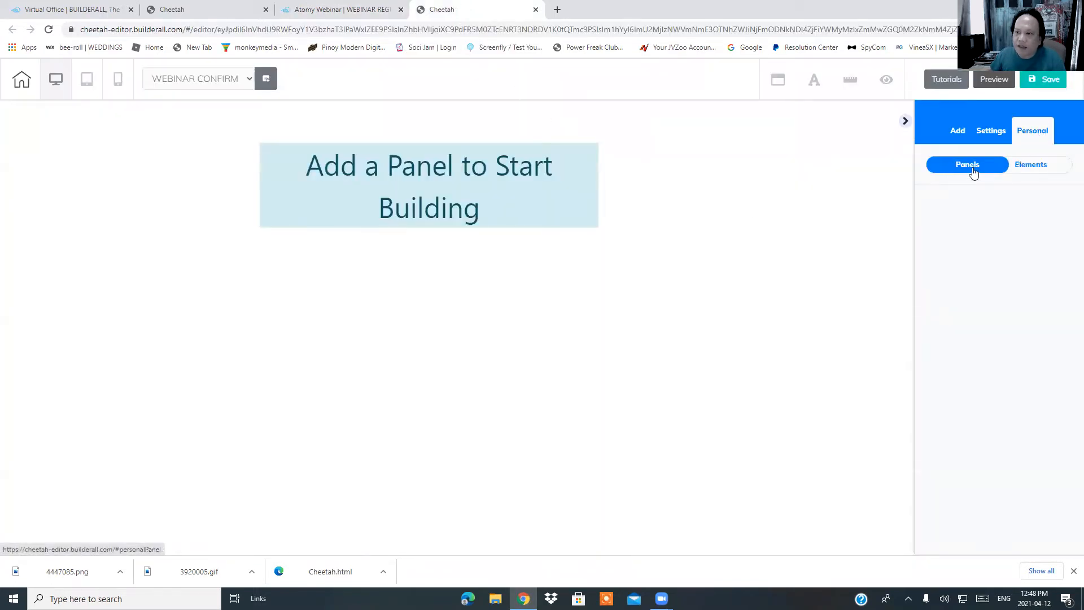
{"action": "left_click", "coordinate": [966, 205]}
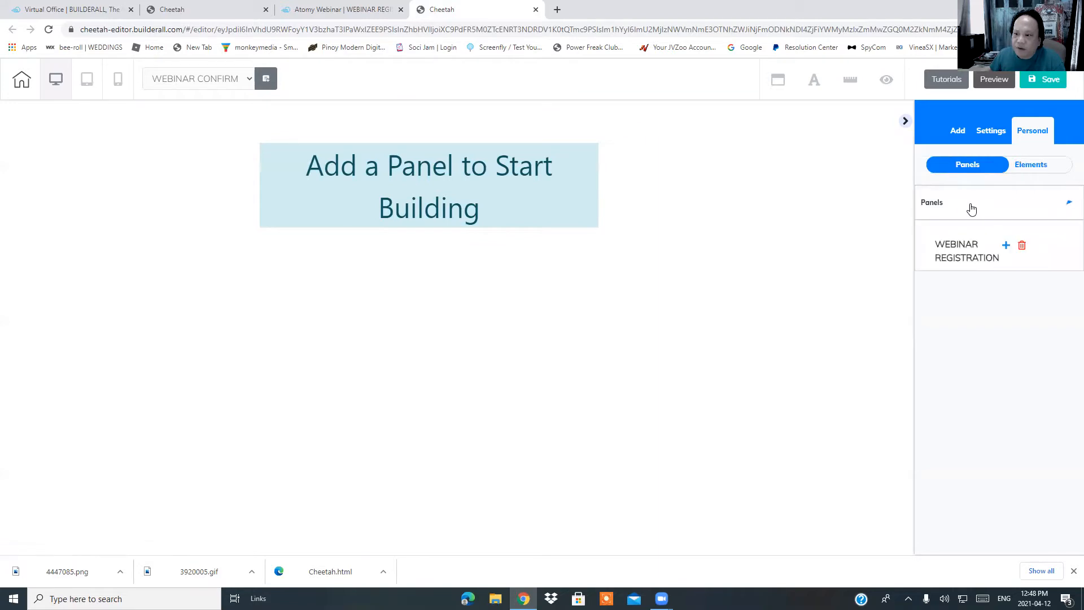
{"action": "left_click", "coordinate": [1006, 247]}
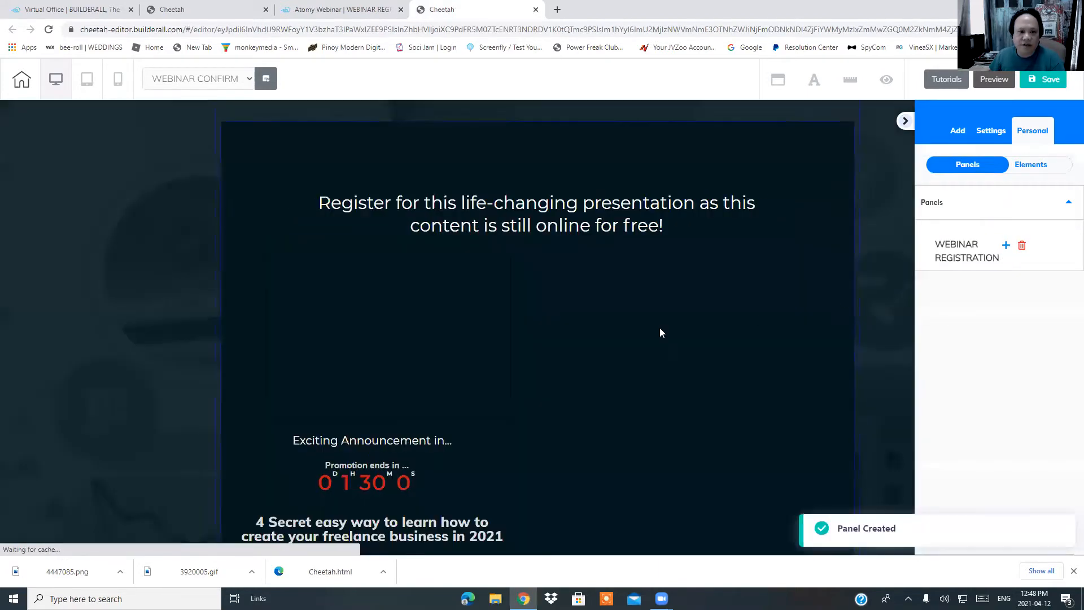
{"action": "scroll", "coordinate": [536, 319], "scroll_direction": "down", "scroll_amount": 3}
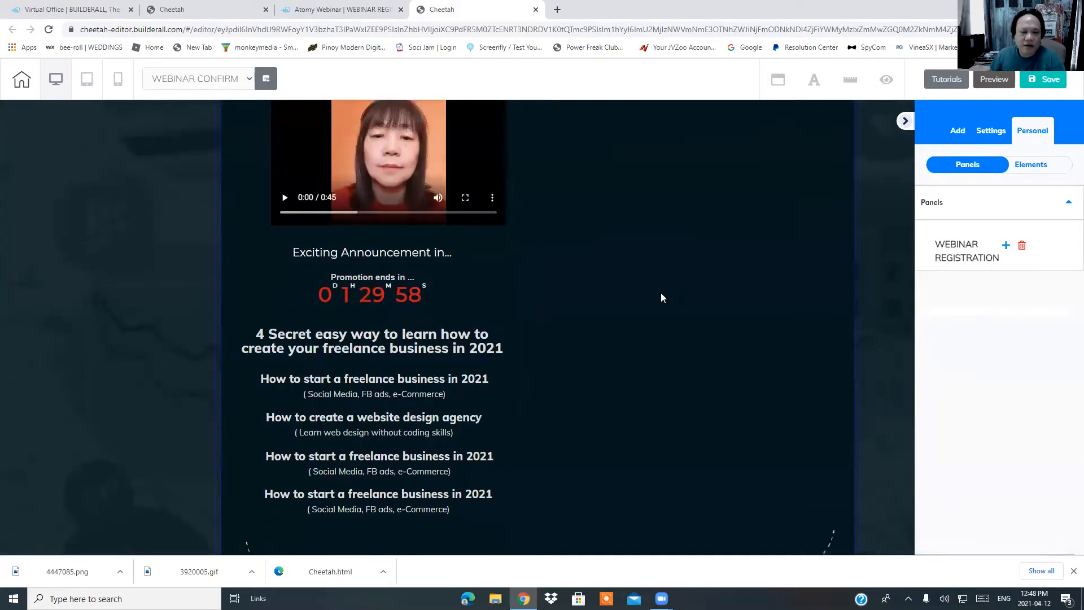
{"action": "scroll", "coordinate": [660, 293], "scroll_direction": "up", "scroll_amount": 3}
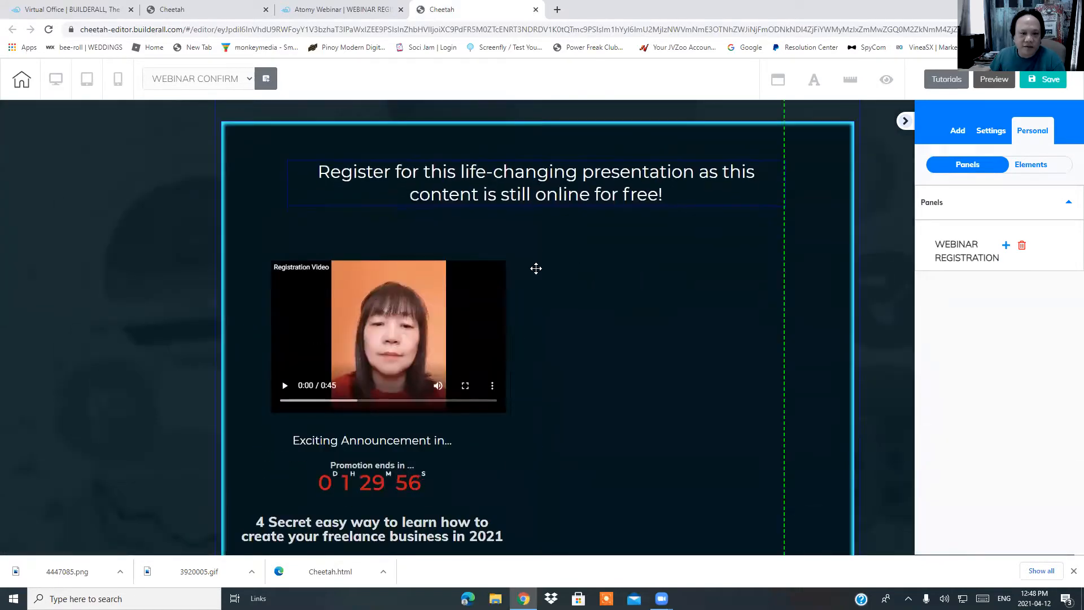
Raise the headline slightly, and move the "4 Secret easy way" heading and the first freelance business text beside the video.
{"action": "left_click_drag", "start_coordinate": [536, 268], "coordinate": [528, 359]}
{"action": "scroll", "coordinate": [540, 358], "scroll_direction": "down", "scroll_amount": 3}
{"action": "left_click_drag", "start_coordinate": [445, 351], "coordinate": [732, 232]}
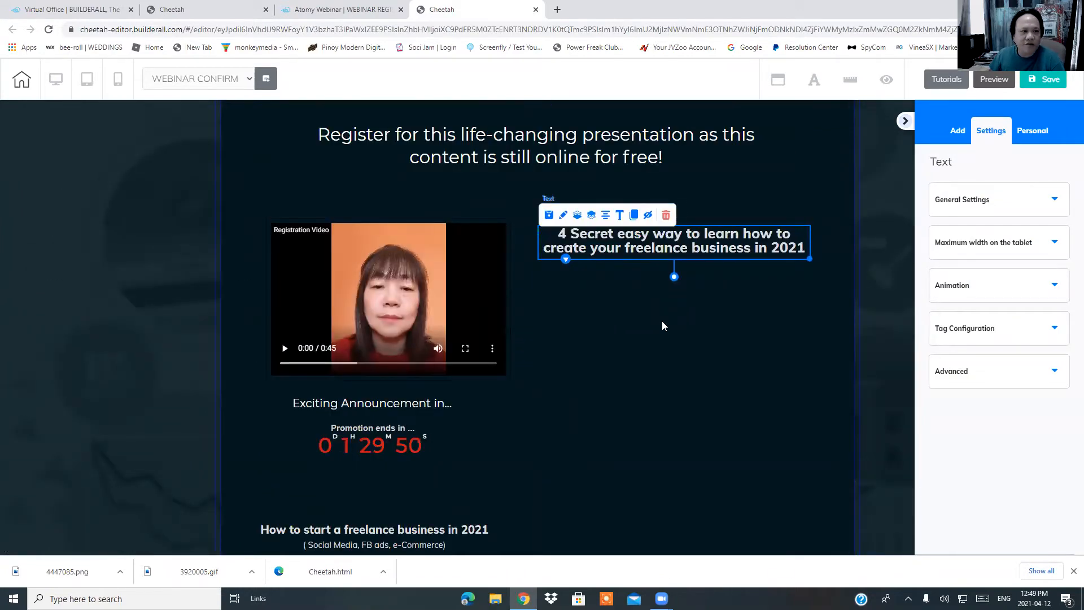
{"action": "scroll", "coordinate": [497, 342], "scroll_direction": "down", "scroll_amount": 3}
{"action": "left_click_drag", "start_coordinate": [493, 347], "coordinate": [737, 290]}
{"action": "left_click", "coordinate": [607, 367]}
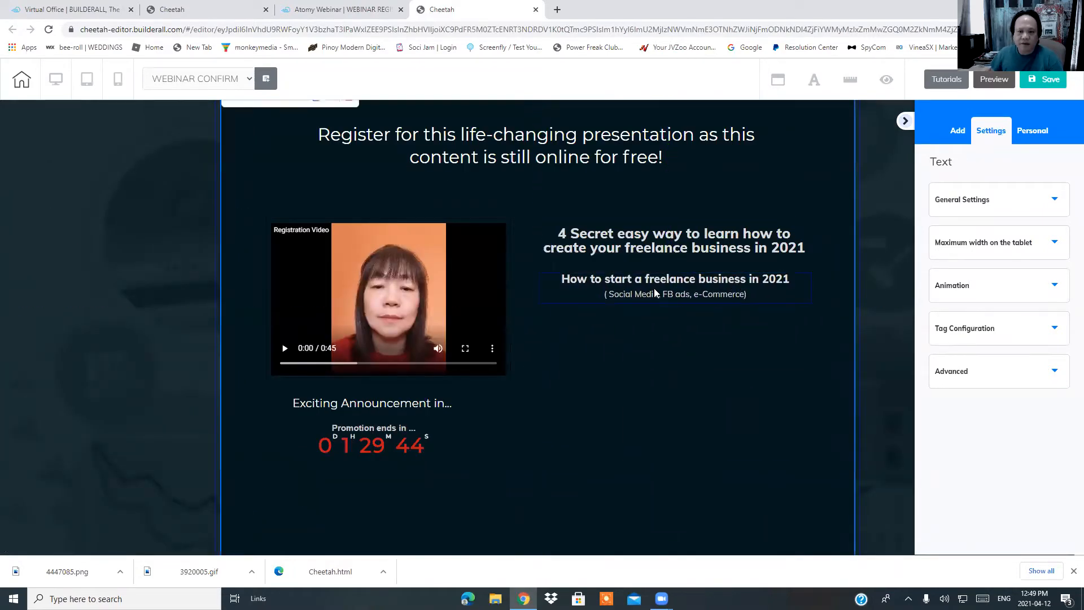
Move the "How to create a website design agency" text directly under the first freelance business text beside the video.
{"action": "scroll", "coordinate": [502, 427], "scroll_direction": "down", "scroll_amount": 4}
{"action": "left_click_drag", "start_coordinate": [436, 362], "coordinate": [733, 214]}
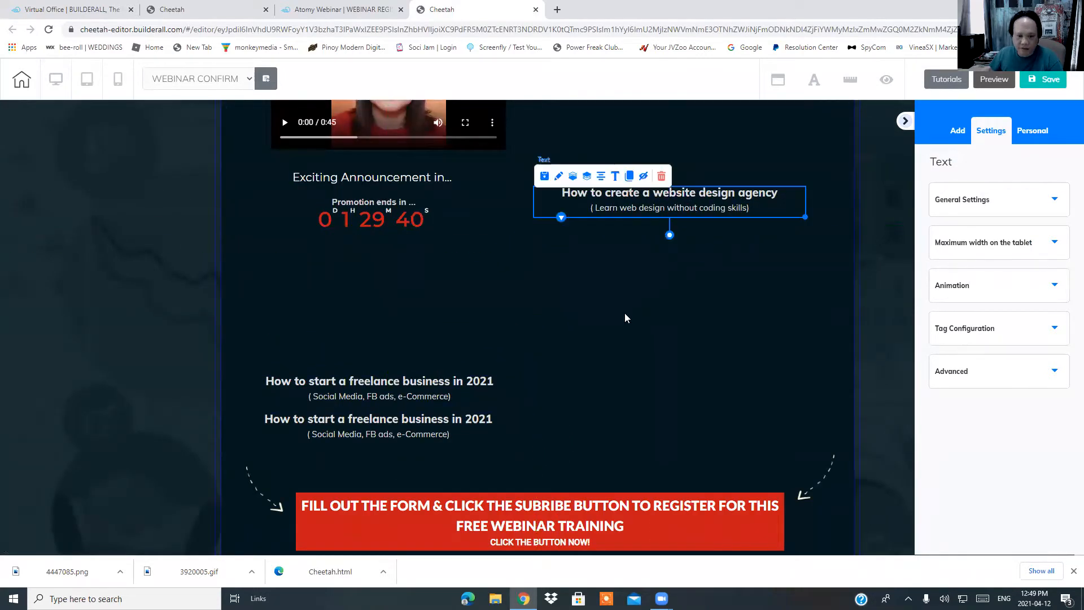
{"action": "scroll", "coordinate": [625, 319], "scroll_direction": "up", "scroll_amount": 3}
{"action": "left_click_drag", "start_coordinate": [739, 383], "coordinate": [739, 282]}
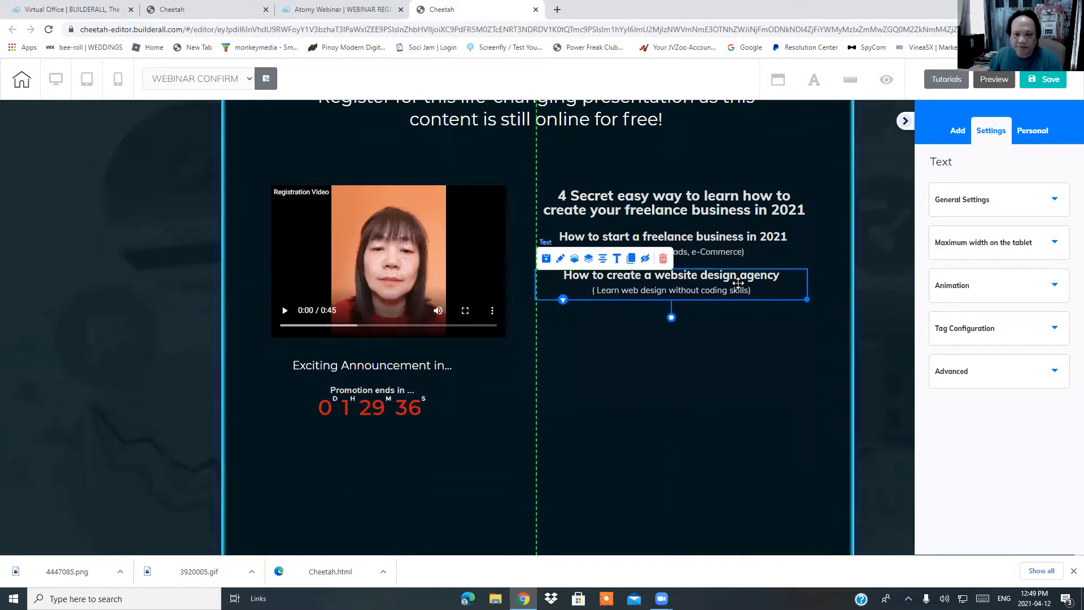
{"action": "left_click", "coordinate": [726, 372]}
{"action": "left_click_drag", "start_coordinate": [733, 288], "coordinate": [726, 286]}
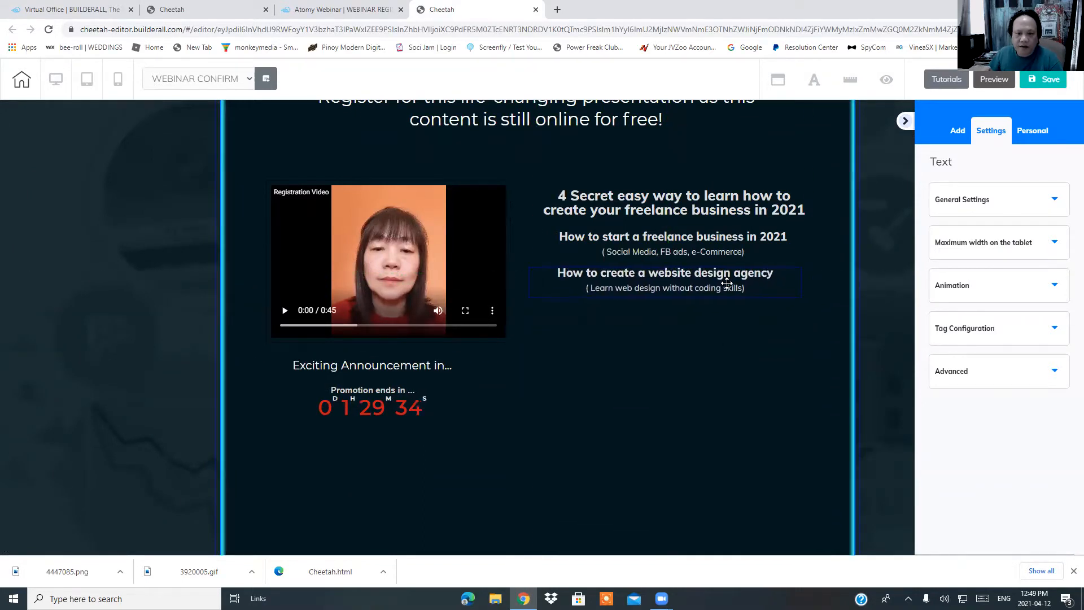
{"action": "left_click", "coordinate": [723, 294]}
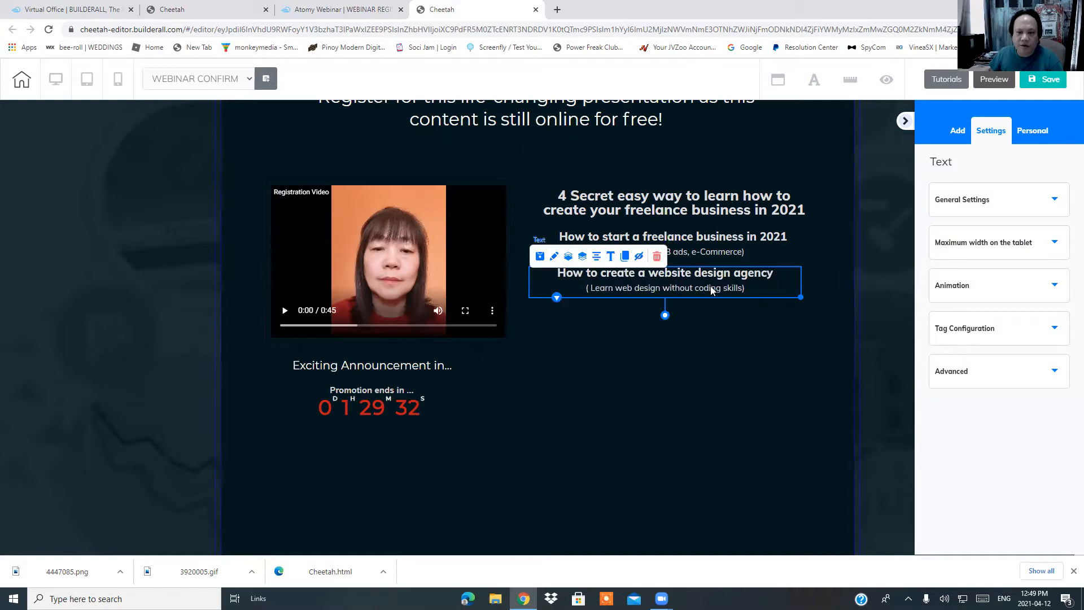
Move the second "How to start a freelance business in 2021" text below the website design agency text.
{"action": "scroll", "coordinate": [677, 389], "scroll_direction": "down", "scroll_amount": 3}
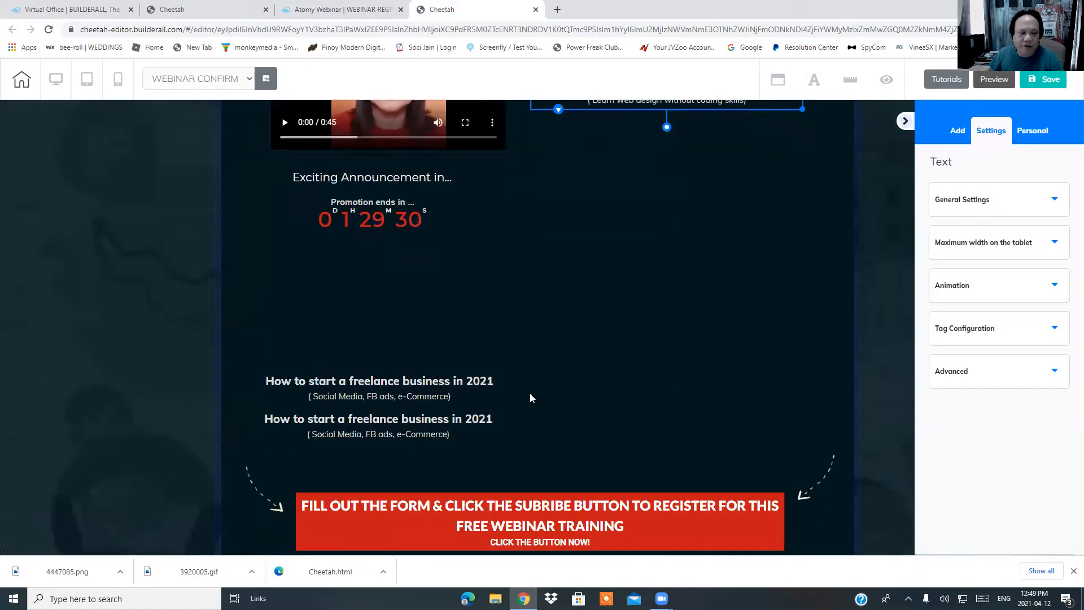
{"action": "left_click_drag", "start_coordinate": [535, 380], "coordinate": [712, 215]}
{"action": "scroll", "coordinate": [700, 393], "scroll_direction": "up", "scroll_amount": 3}
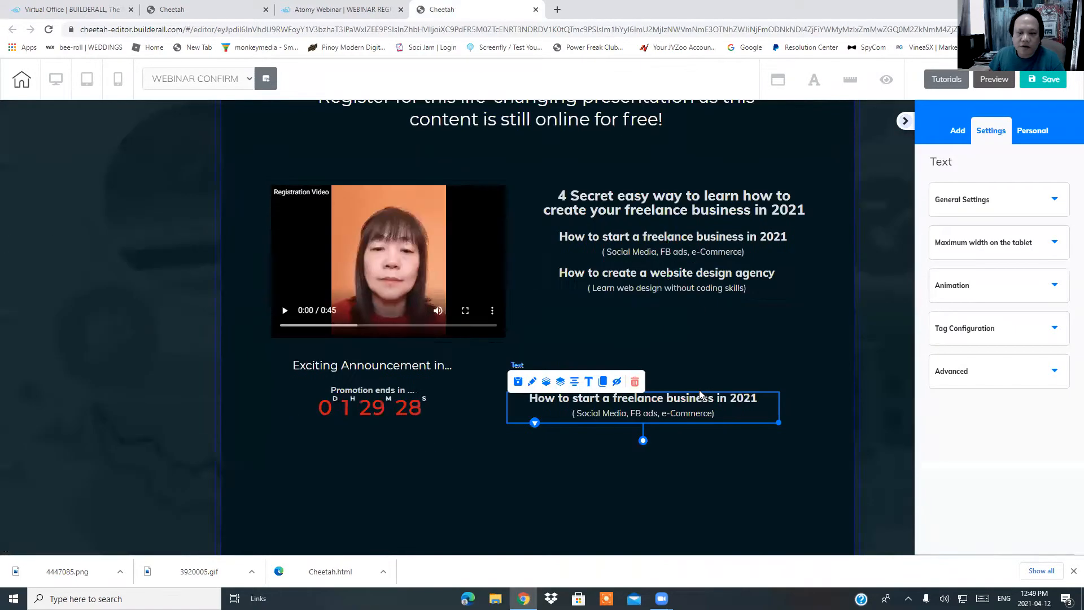
{"action": "left_click_drag", "start_coordinate": [700, 394], "coordinate": [736, 322]}
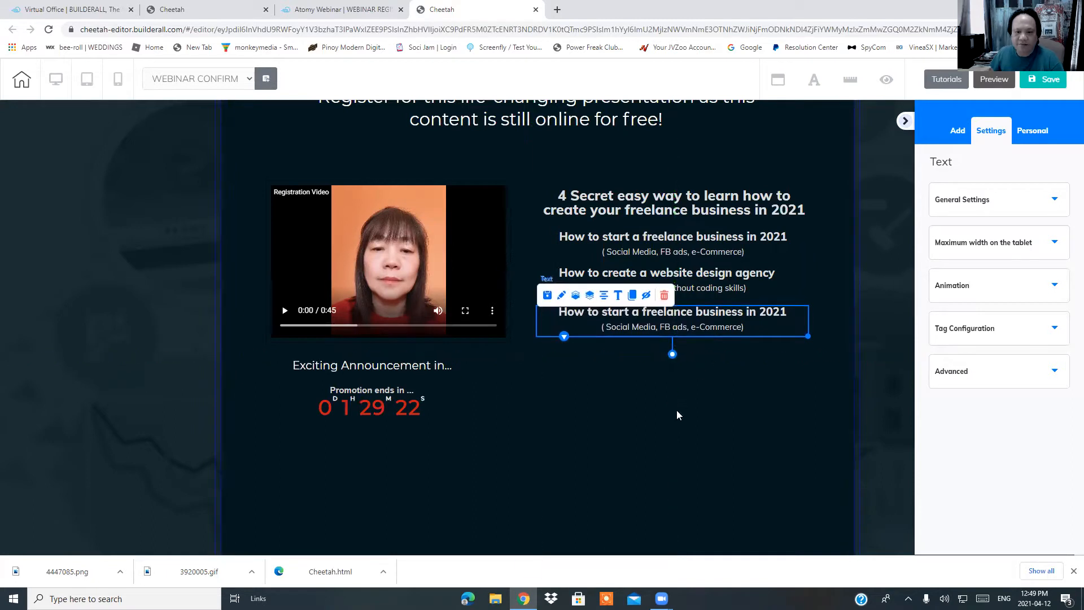
{"action": "left_click", "coordinate": [672, 411]}
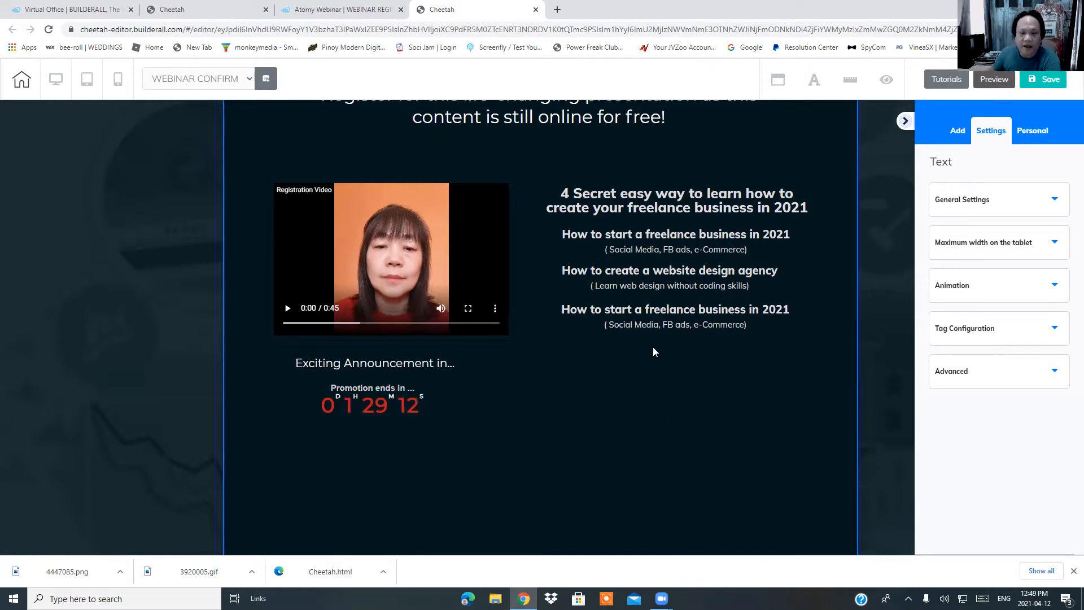
Move the remaining "How to start a freelance business in 2021" text to the end of the list beside the video.
{"action": "scroll", "coordinate": [652, 411], "scroll_direction": "down", "scroll_amount": 3}
{"action": "left_click_drag", "start_coordinate": [468, 431], "coordinate": [762, 178]}
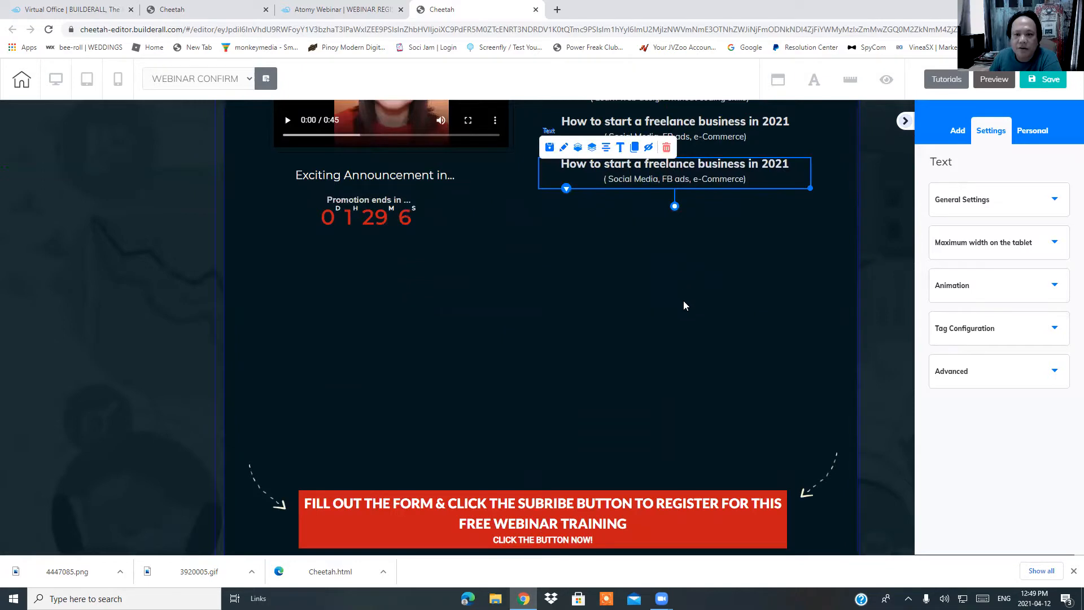
{"action": "scroll", "coordinate": [685, 304], "scroll_direction": "up", "scroll_amount": 2}
{"action": "left_click_drag", "start_coordinate": [722, 291], "coordinate": [722, 290]}
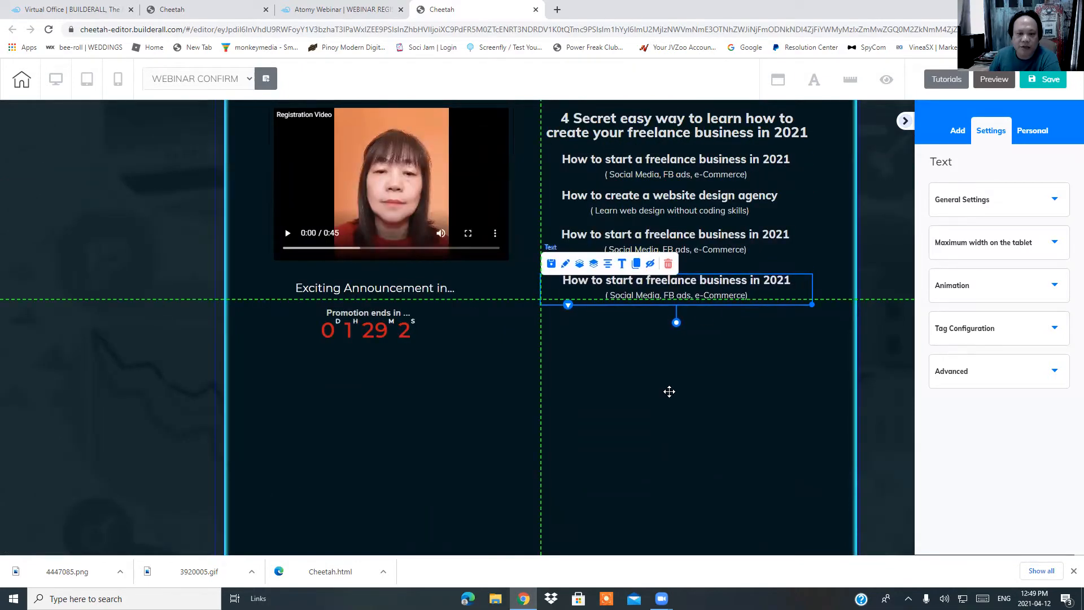
Delete the red "FILL OUT THE FORM" button near the end of the panel.
{"action": "scroll", "coordinate": [655, 406], "scroll_direction": "down", "scroll_amount": 3}
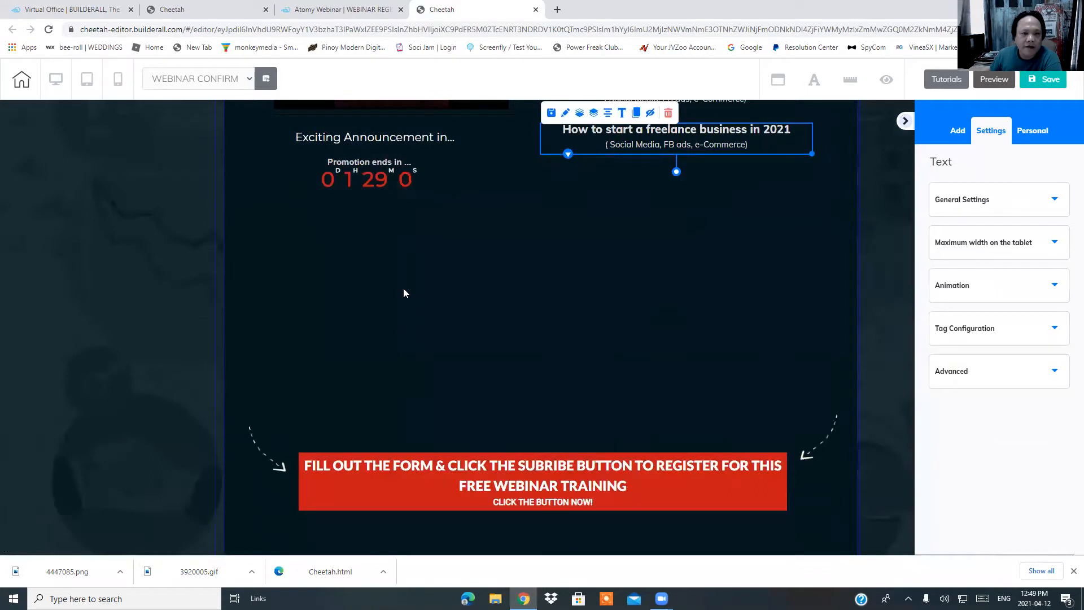
{"action": "left_click", "coordinate": [624, 488]}
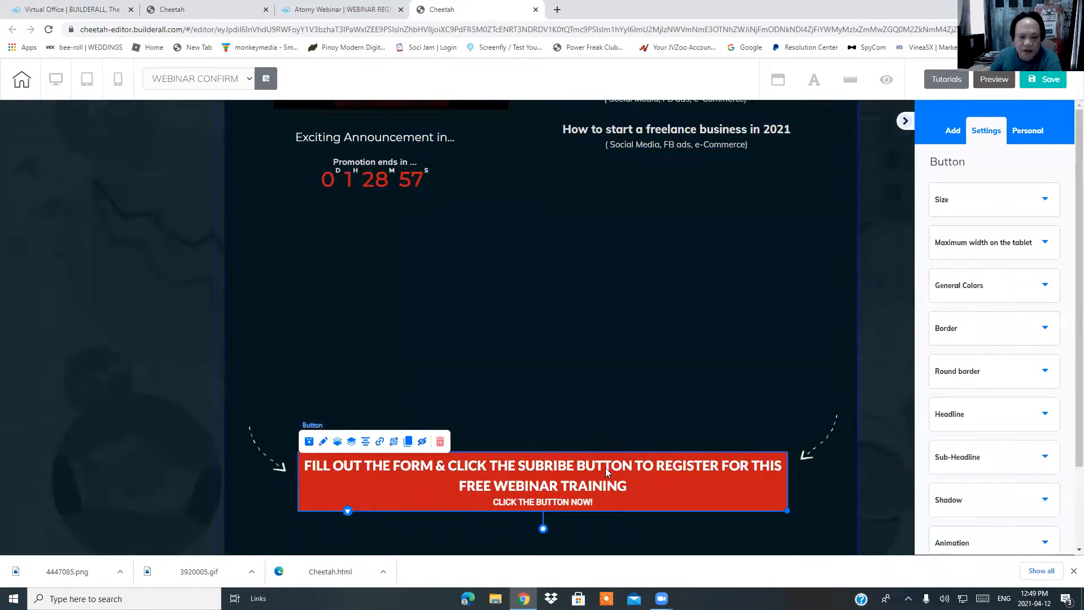
{"action": "left_click", "coordinate": [441, 441]}
{"action": "left_click", "coordinate": [649, 346]}
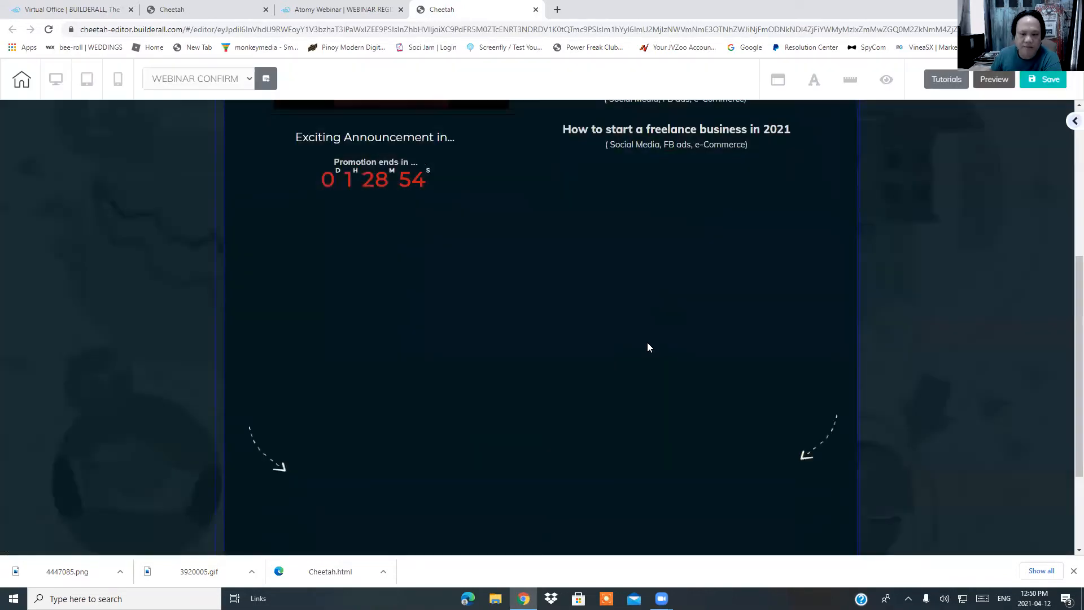
Move the arrow that curves down to the left beneath the text list, and delete the other dashed arrow.
{"action": "left_click_drag", "start_coordinate": [813, 450], "coordinate": [672, 230]}
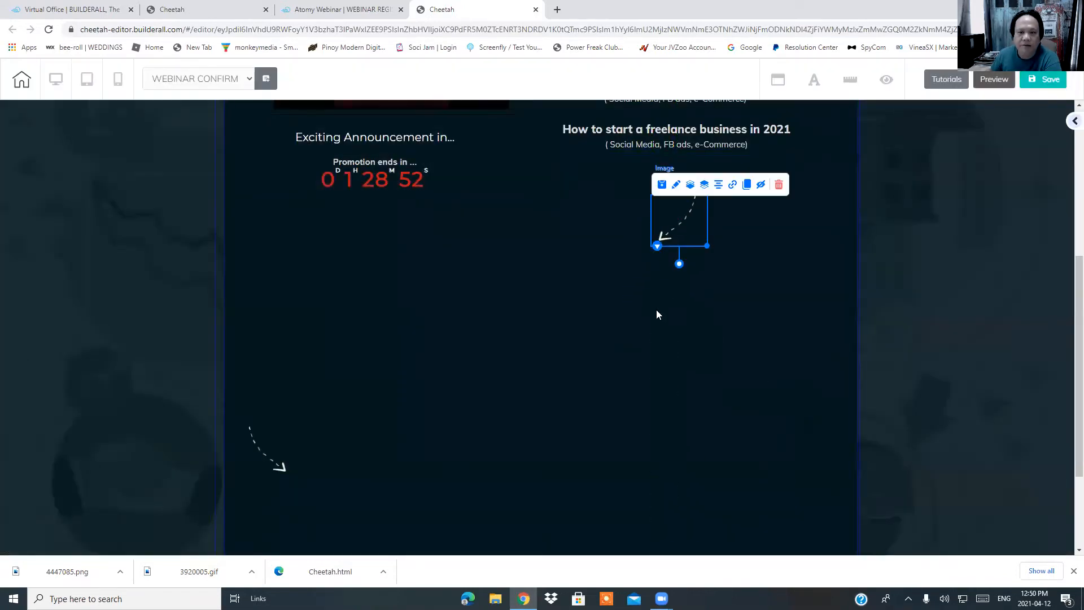
{"action": "left_click_drag", "start_coordinate": [282, 465], "coordinate": [557, 315]}
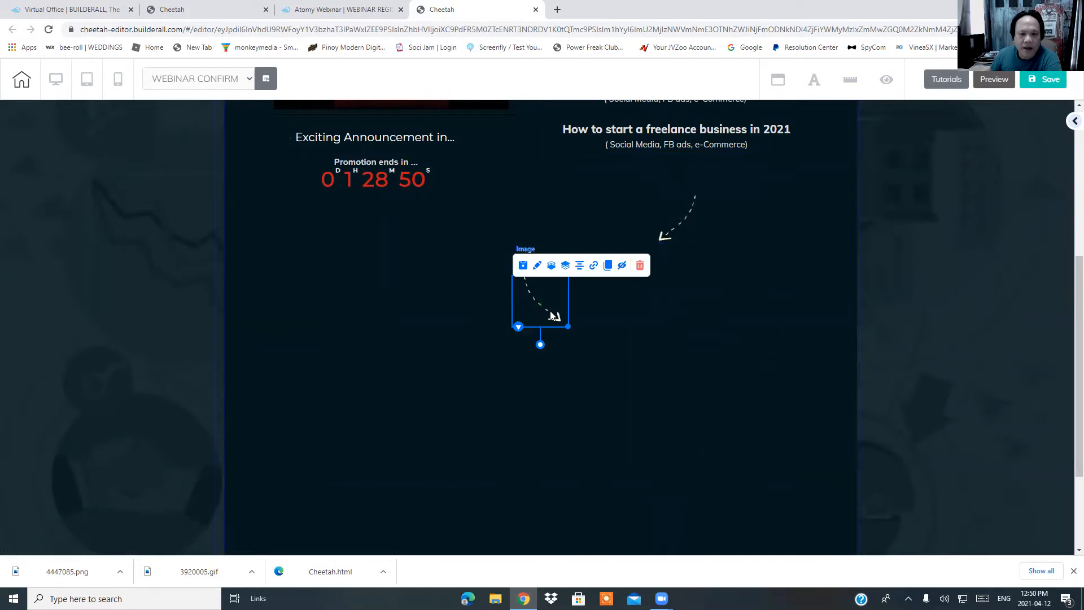
{"action": "left_click", "coordinate": [641, 269]}
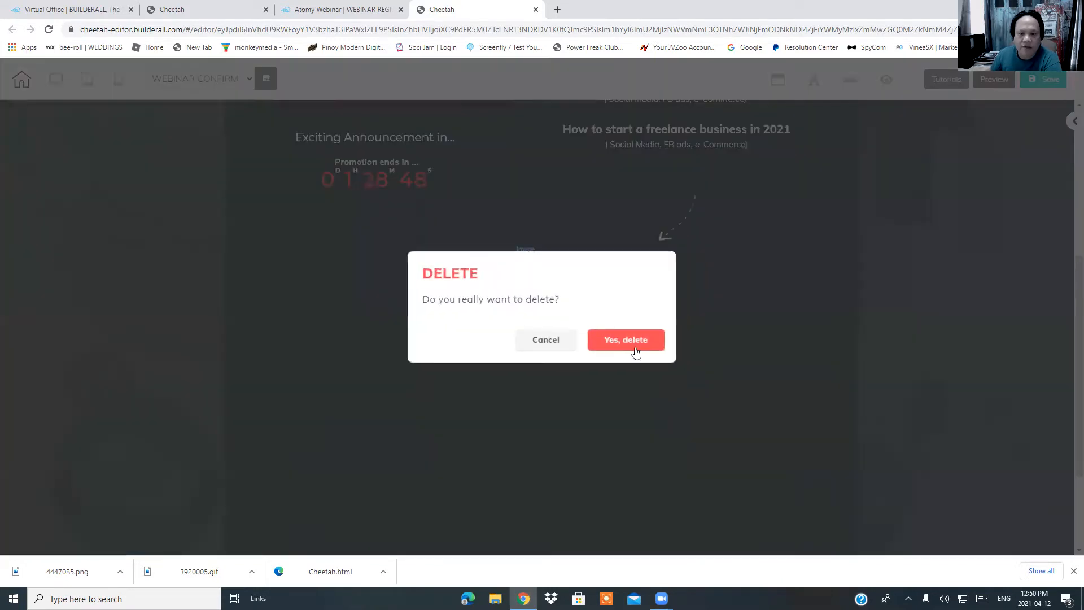
{"action": "left_click", "coordinate": [637, 342]}
Add the green "Register Now" button with the arrow beneath the countdown timer.
{"action": "left_click", "coordinate": [664, 479]}
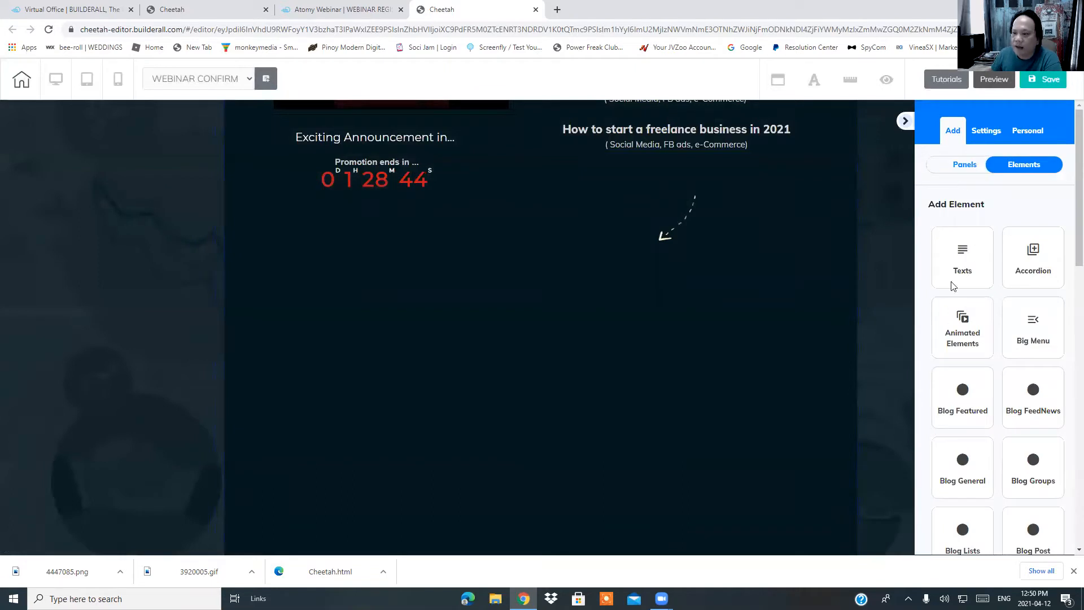
{"action": "scroll", "coordinate": [966, 432], "scroll_direction": "down", "scroll_amount": 3}
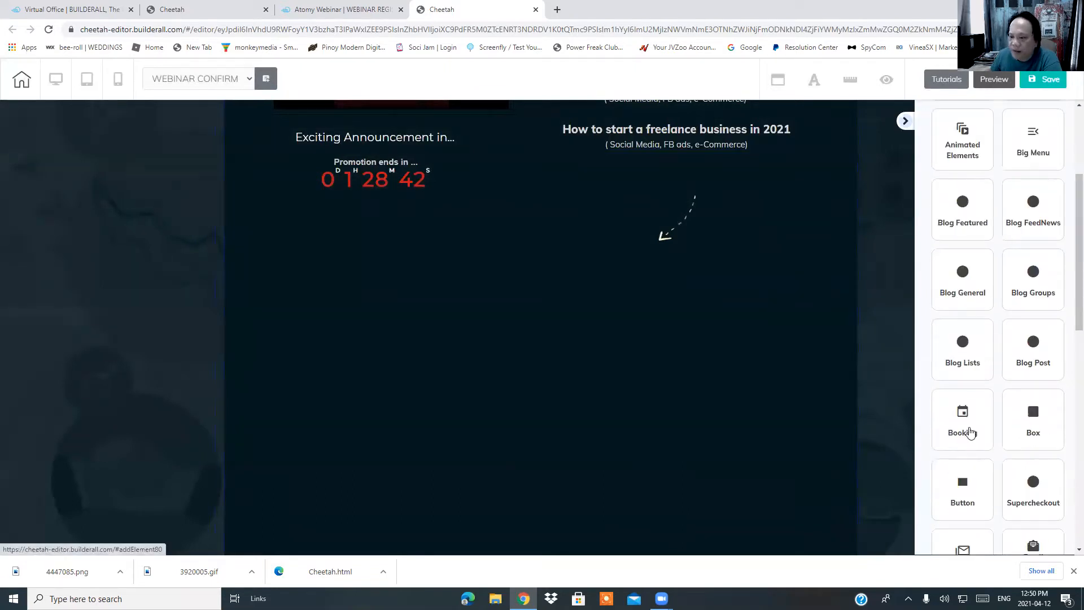
{"action": "left_click", "coordinate": [968, 482]}
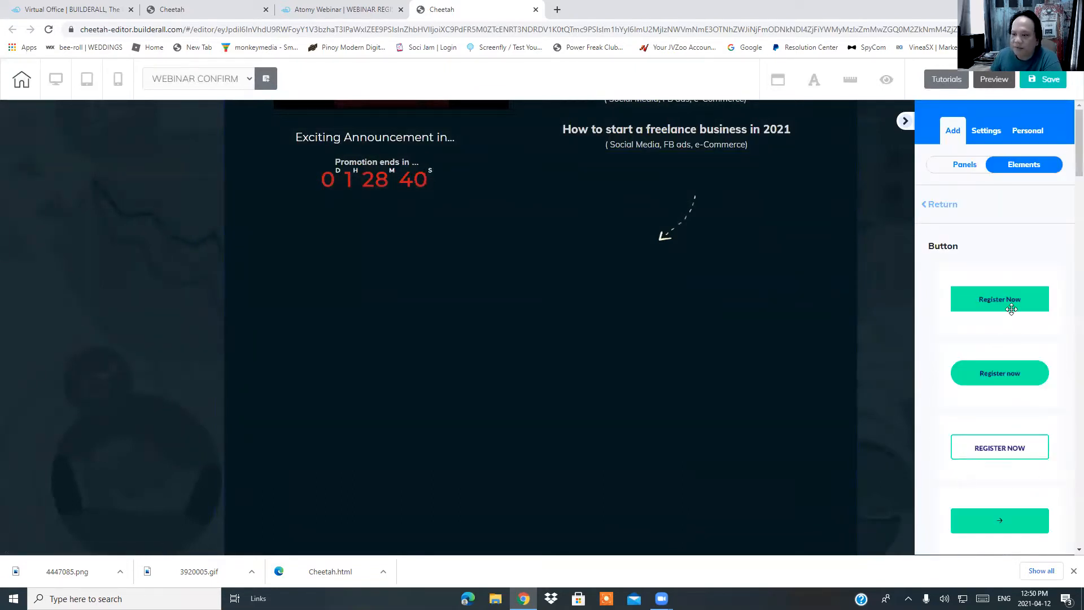
{"action": "scroll", "coordinate": [967, 468], "scroll_direction": "down", "scroll_amount": 3}
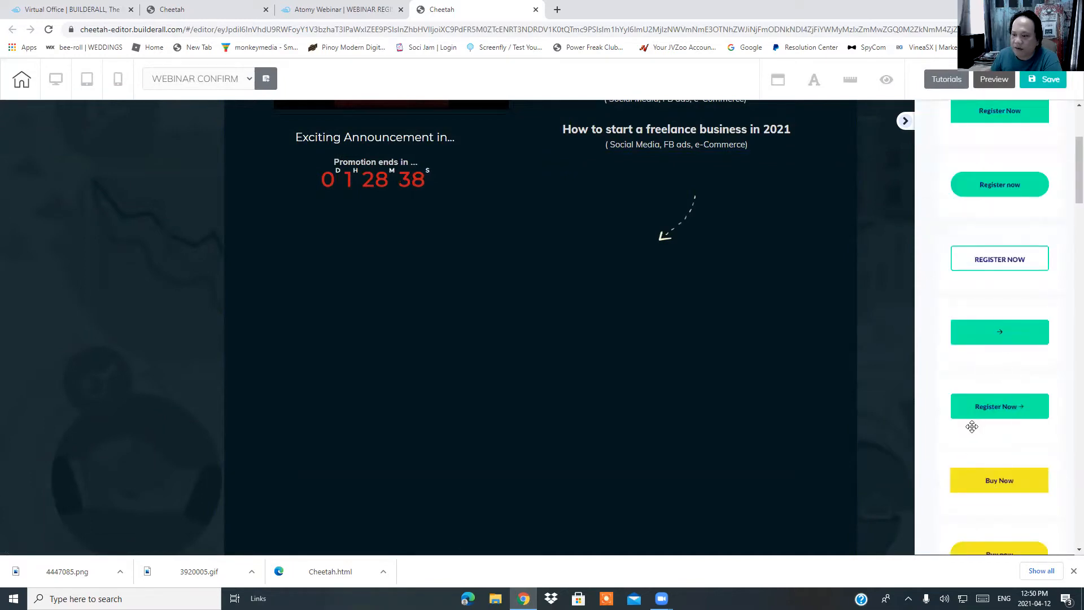
{"action": "left_click_drag", "start_coordinate": [989, 414], "coordinate": [394, 257]}
{"action": "left_click", "coordinate": [373, 250]}
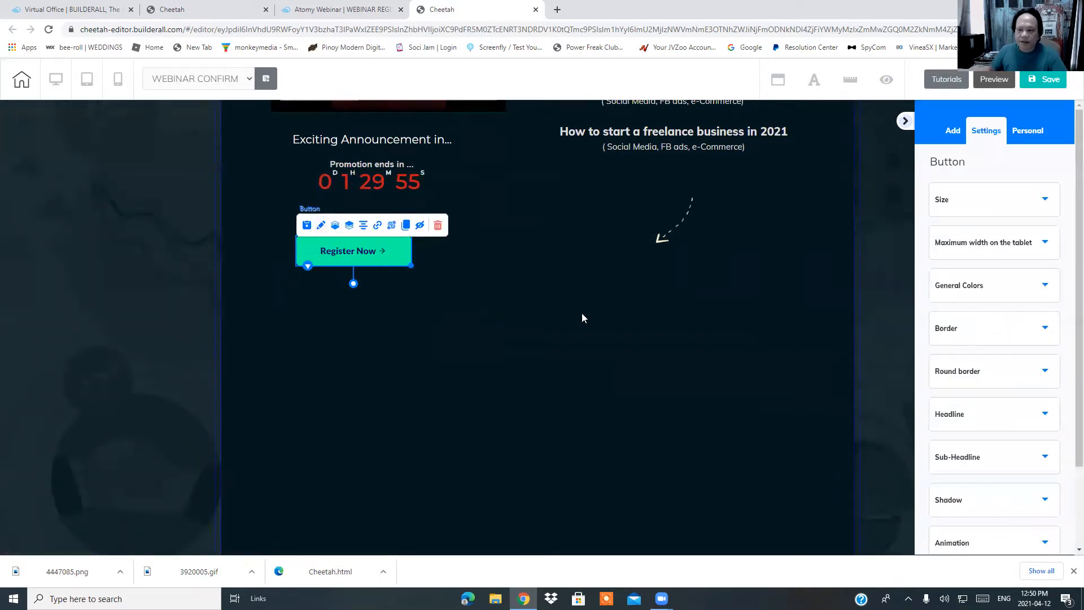
Replace the new button's headline text with "NEXT STEP".
{"action": "left_click", "coordinate": [985, 418]}
{"action": "left_click", "coordinate": [1003, 467]}
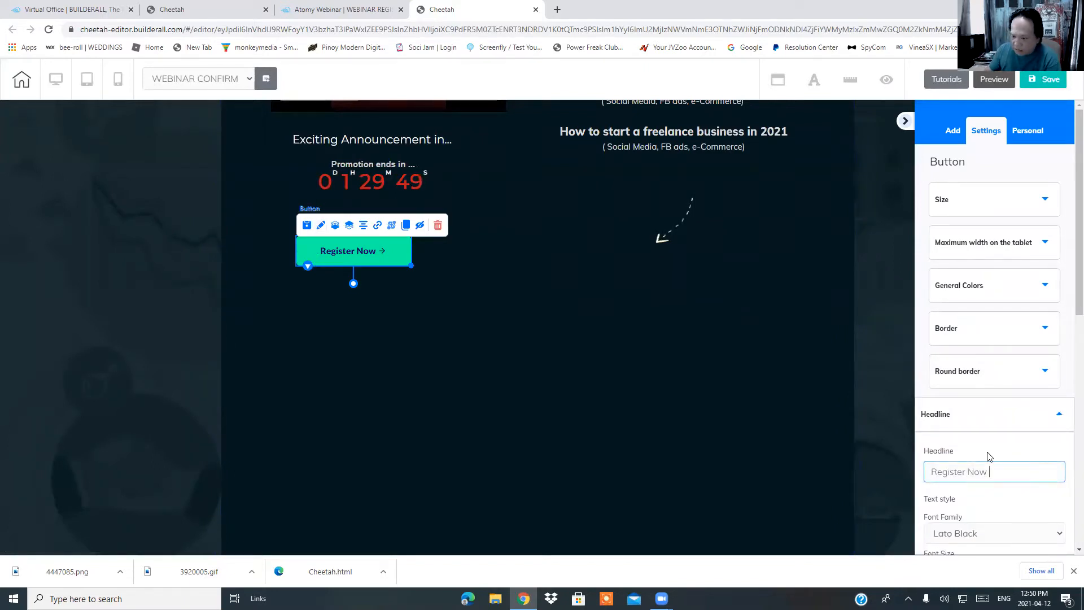
{"action": "key", "text": "BackSpace"}
{"action": "key", "text": "BackSpace"}
{"action": "key", "text": "BackSpace"}
{"action": "key", "text": "BackSpace"}
{"action": "key", "text": "BackSpace"}
{"action": "key", "text": "BackSpace"}
{"action": "key", "text": "BackSpace"}
{"action": "key", "text": "BackSpace"}
{"action": "key", "text": "BackSpace"}
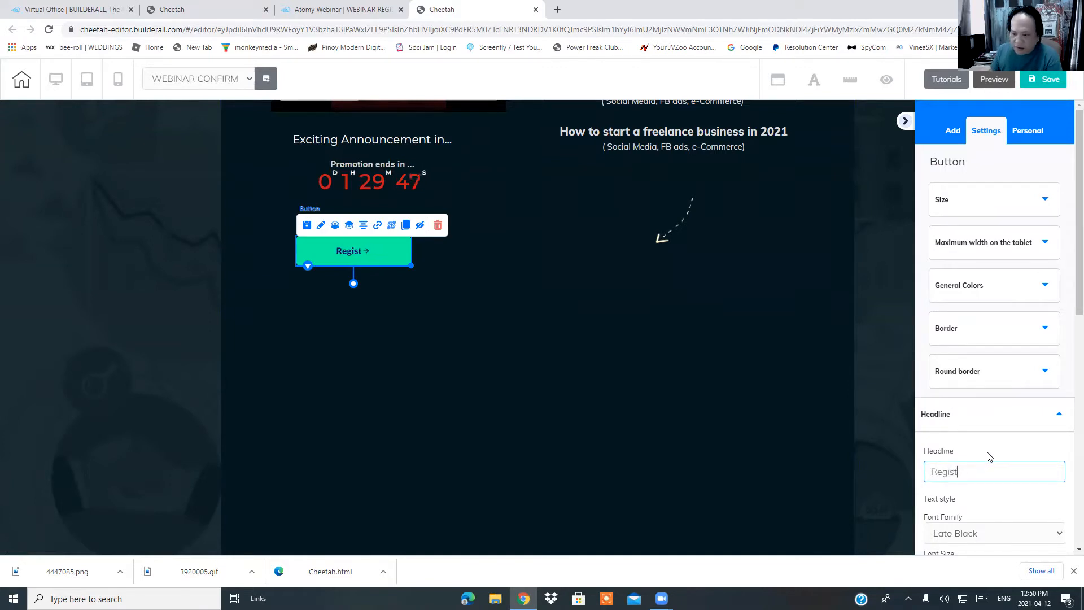
{"action": "key", "text": "BackSpace"}
{"action": "key", "text": "BackSpace"}
{"action": "key", "text": "BackSpace"}
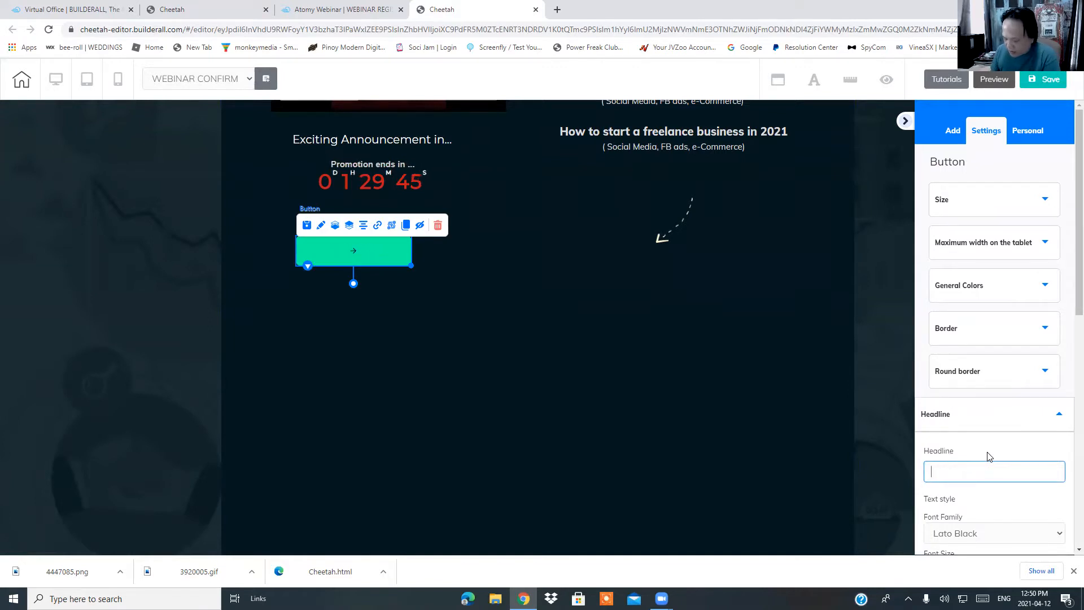
{"action": "type", "text": "NEXT "}
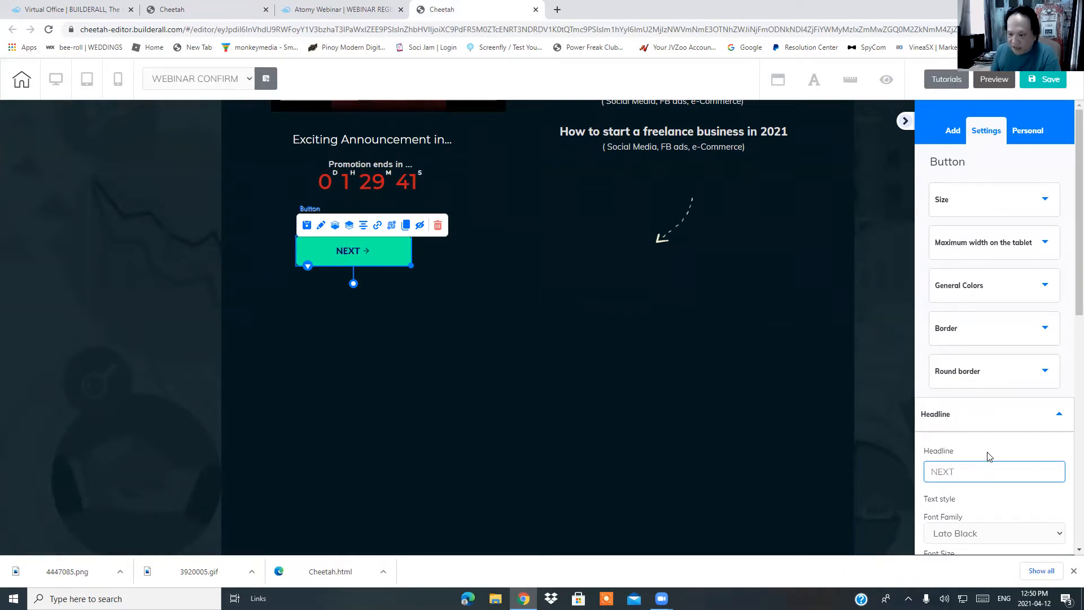
{"action": "type", "text": "STEP"}
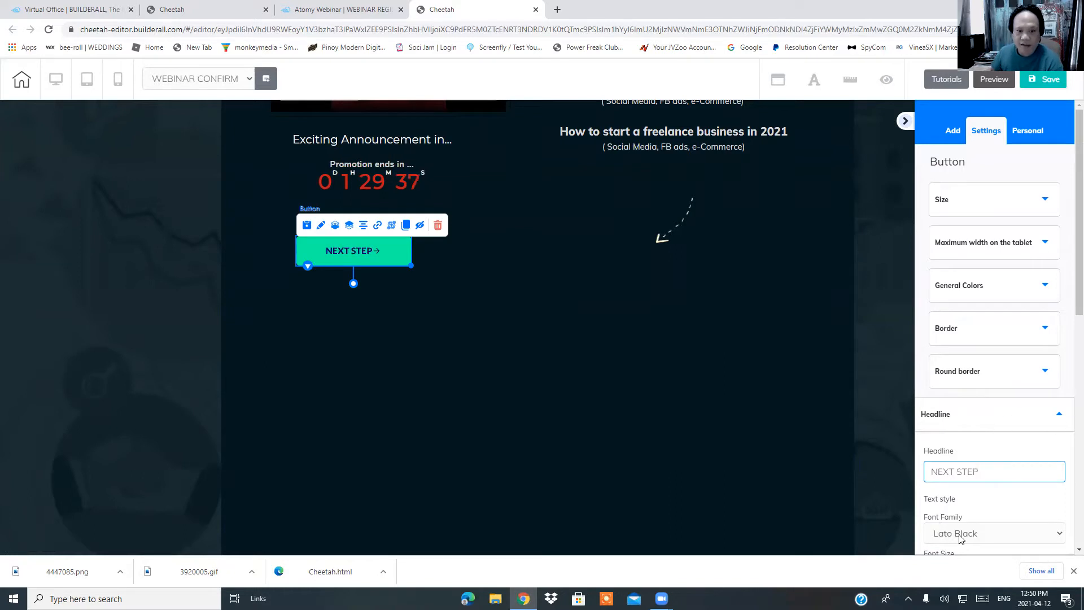
Widen the "NEXT STEP" button and position it centred just below the countdown timer.
{"action": "left_click_drag", "start_coordinate": [413, 271], "coordinate": [404, 235]}
{"action": "left_click", "coordinate": [490, 267]}
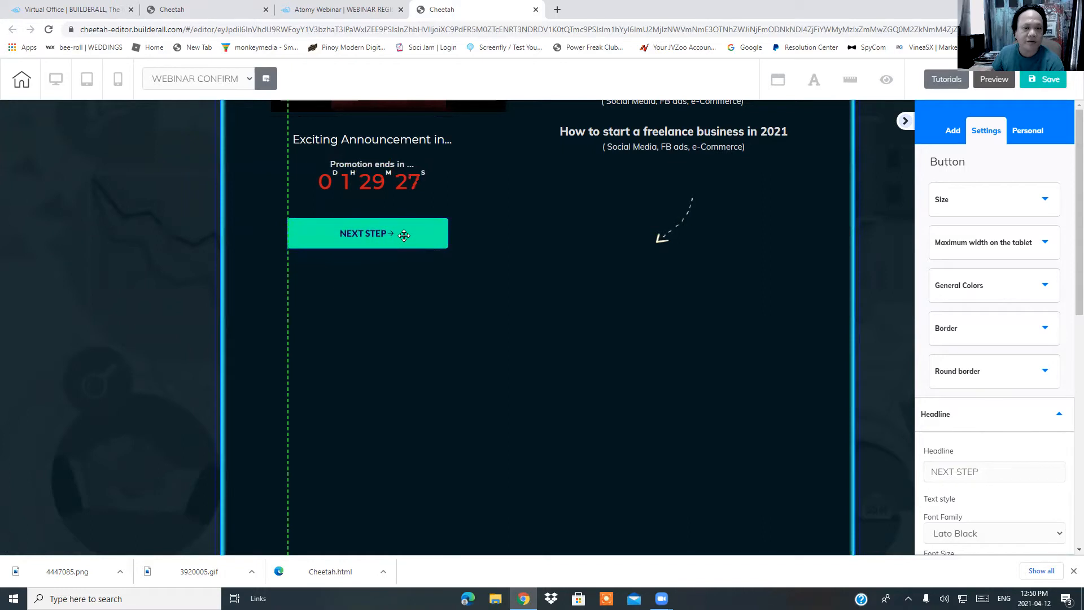
{"action": "left_click", "coordinate": [491, 278]}
Move the dashed arrow next to the countdown timer so that it points at the "NEXT STEP" button.
{"action": "left_click_drag", "start_coordinate": [660, 237], "coordinate": [468, 225]}
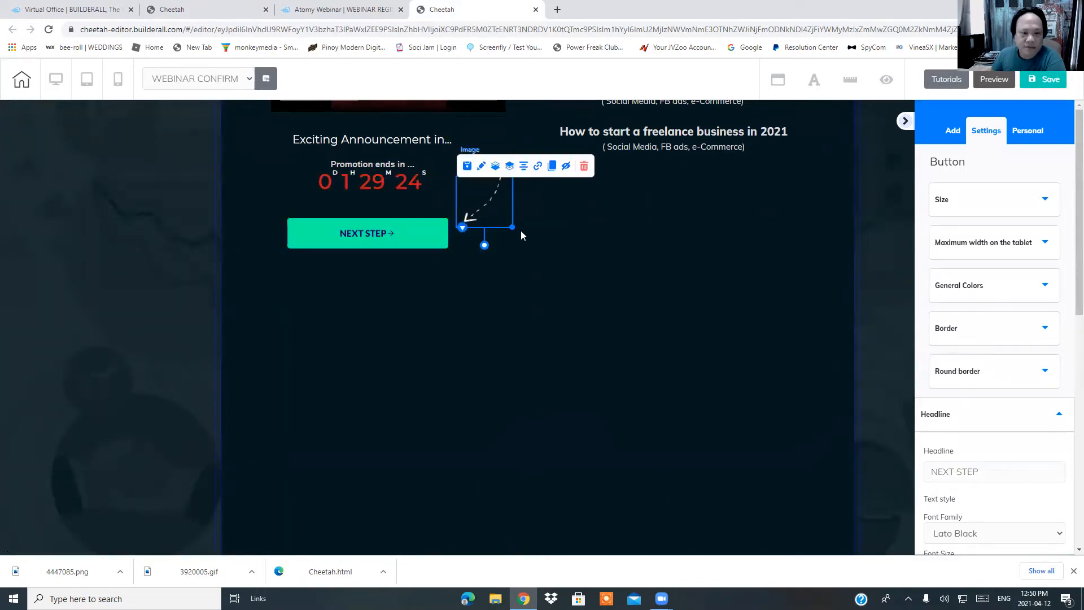
{"action": "left_click", "coordinate": [553, 248]}
{"action": "scroll", "coordinate": [580, 408], "scroll_direction": "up", "scroll_amount": 3}
{"action": "left_click_drag", "start_coordinate": [678, 328], "coordinate": [680, 322]}
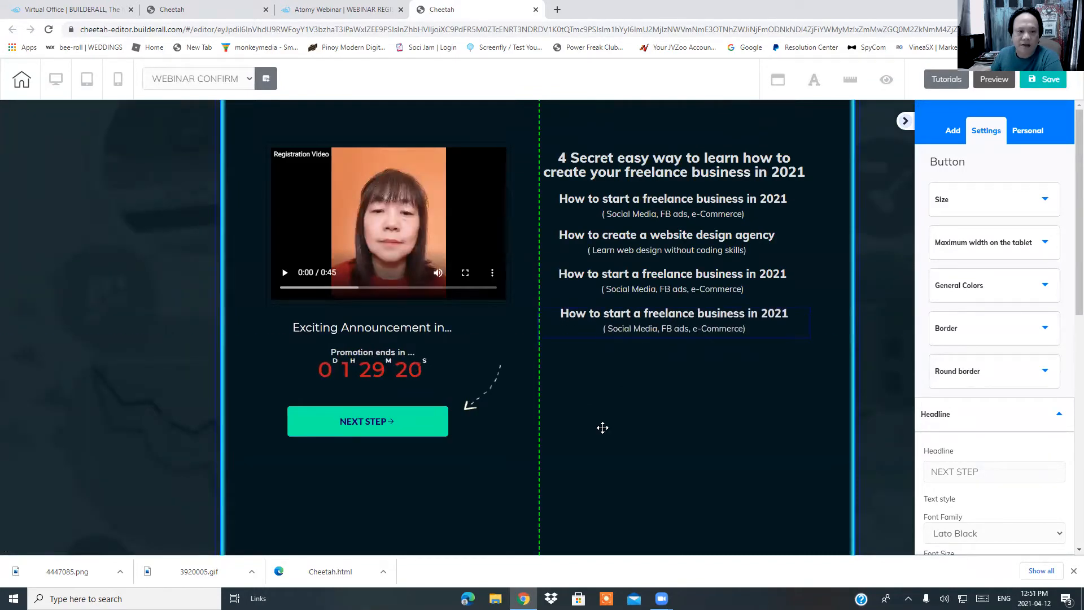
{"action": "left_click_drag", "start_coordinate": [603, 428], "coordinate": [604, 426]}
{"action": "scroll", "coordinate": [604, 426], "scroll_direction": "up", "scroll_amount": 2}
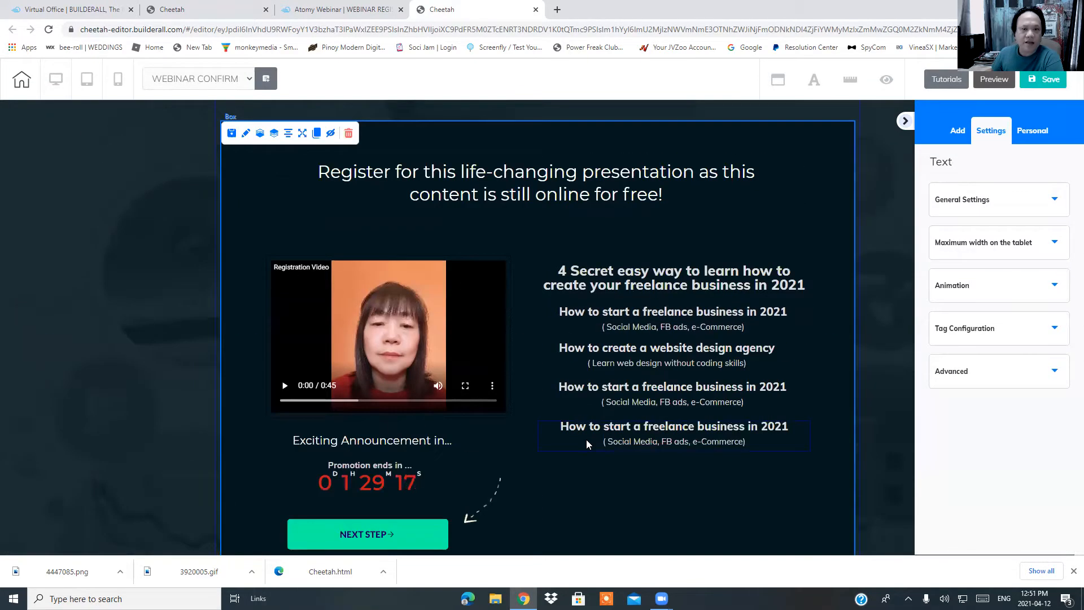
{"action": "scroll", "coordinate": [587, 439], "scroll_direction": "down", "scroll_amount": 8}
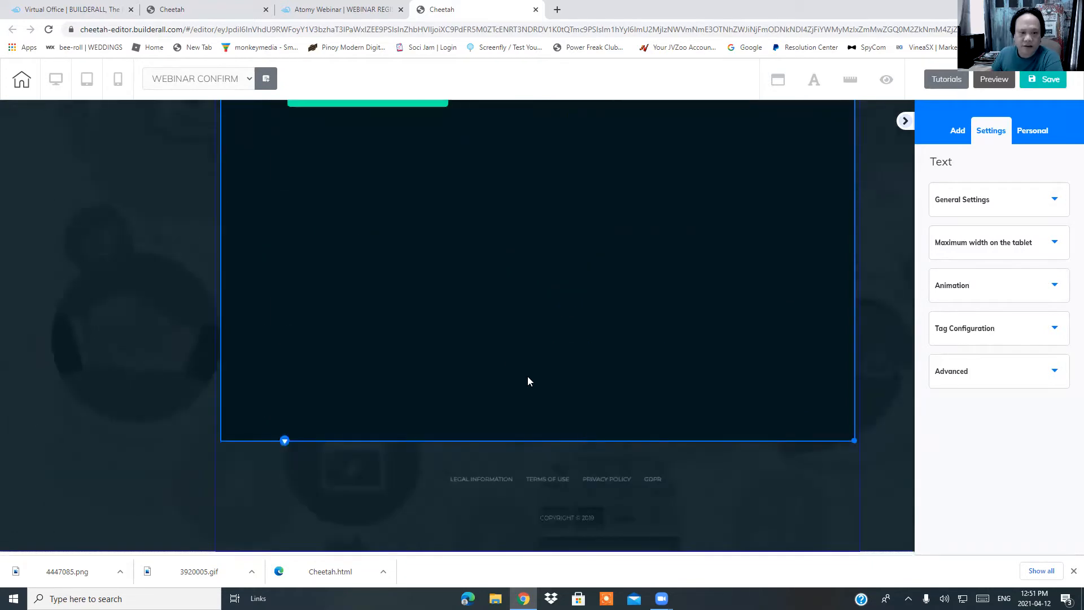
{"action": "scroll", "coordinate": [508, 369], "scroll_direction": "up", "scroll_amount": 5}
Change the "NEXT STEP" button's solid background color to orange F8AC00.
{"action": "left_click", "coordinate": [415, 356]}
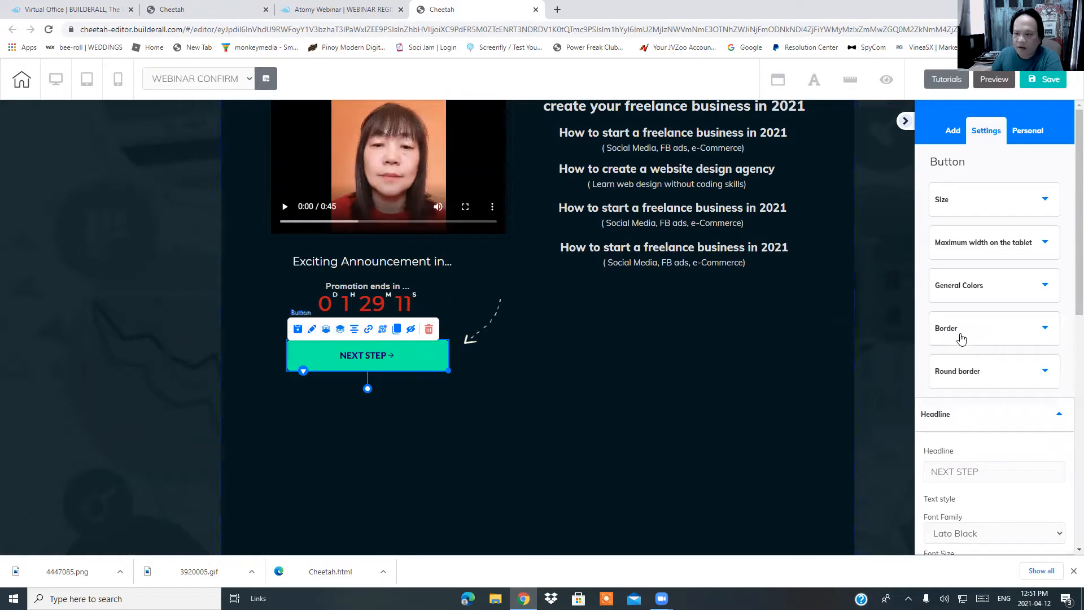
{"action": "left_click", "coordinate": [983, 287]}
{"action": "left_click", "coordinate": [947, 383]}
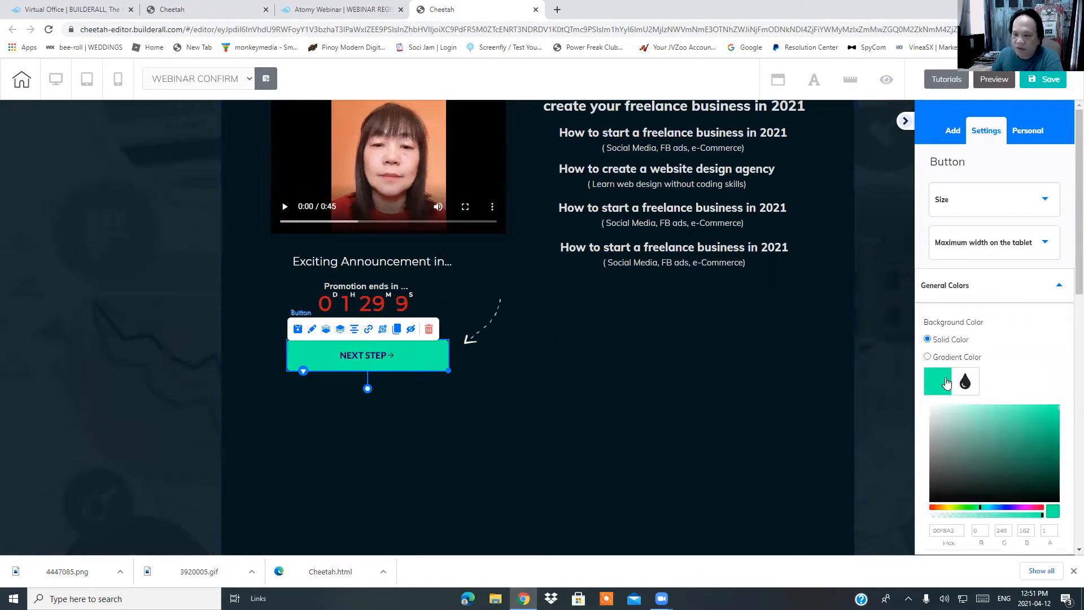
{"action": "scroll", "coordinate": [994, 398], "scroll_direction": "down", "scroll_amount": 3}
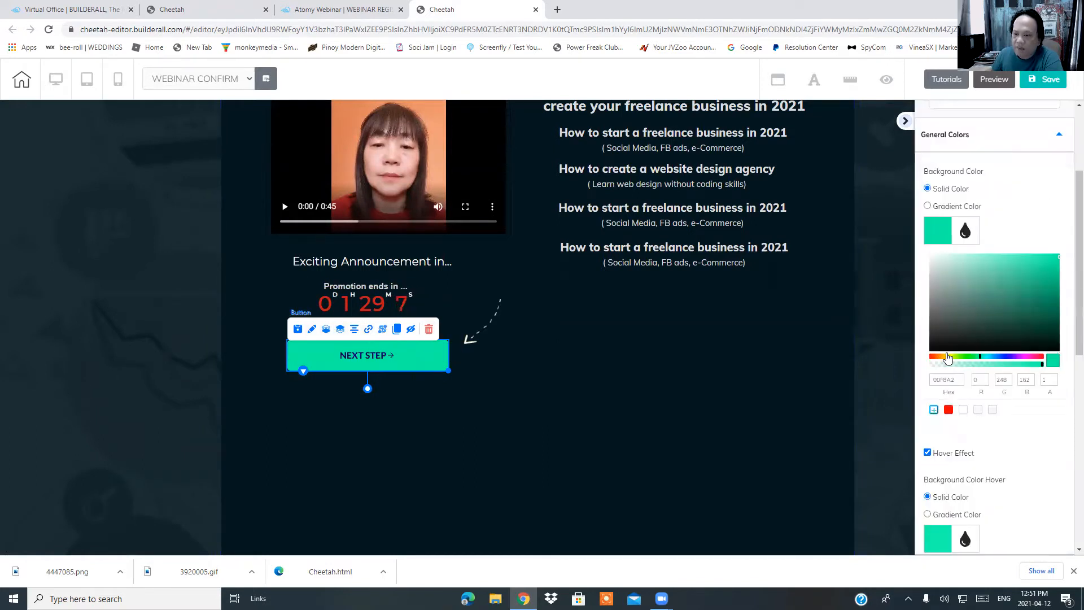
{"action": "left_click_drag", "start_coordinate": [987, 363], "coordinate": [946, 358]}
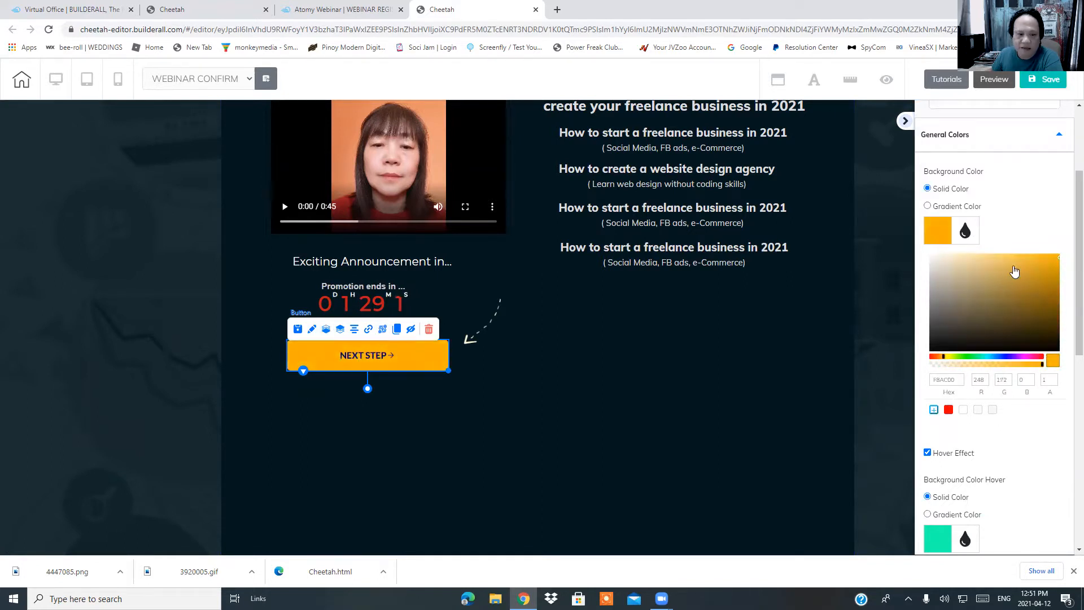
Shorten the dark content box so it ends just below the "NEXT STEP" button, and center it on the page.
{"action": "scroll", "coordinate": [445, 383], "scroll_direction": "down", "scroll_amount": 4}
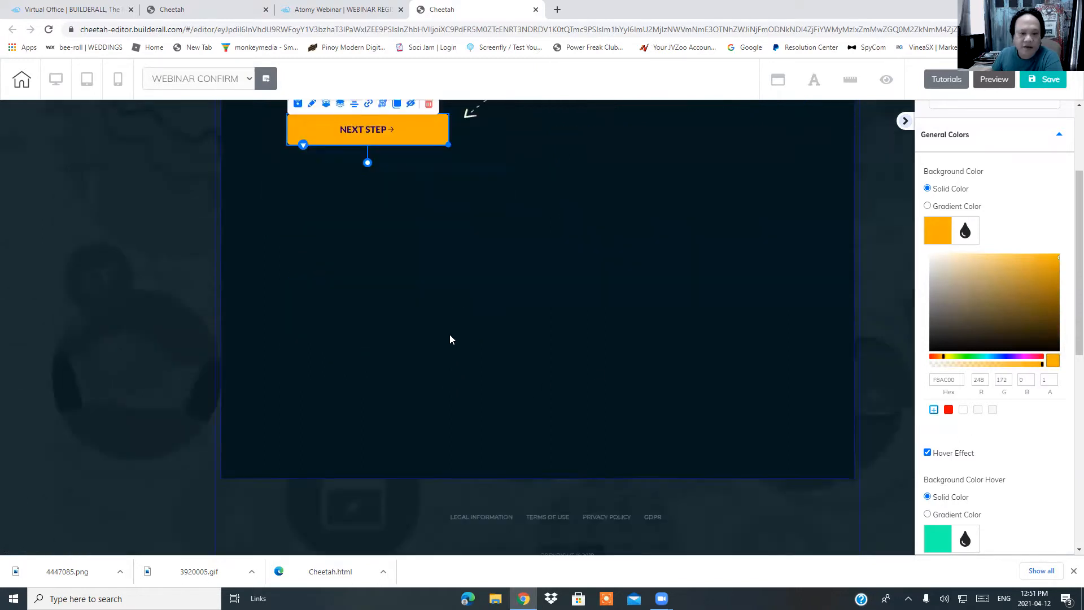
{"action": "left_click", "coordinate": [598, 379]}
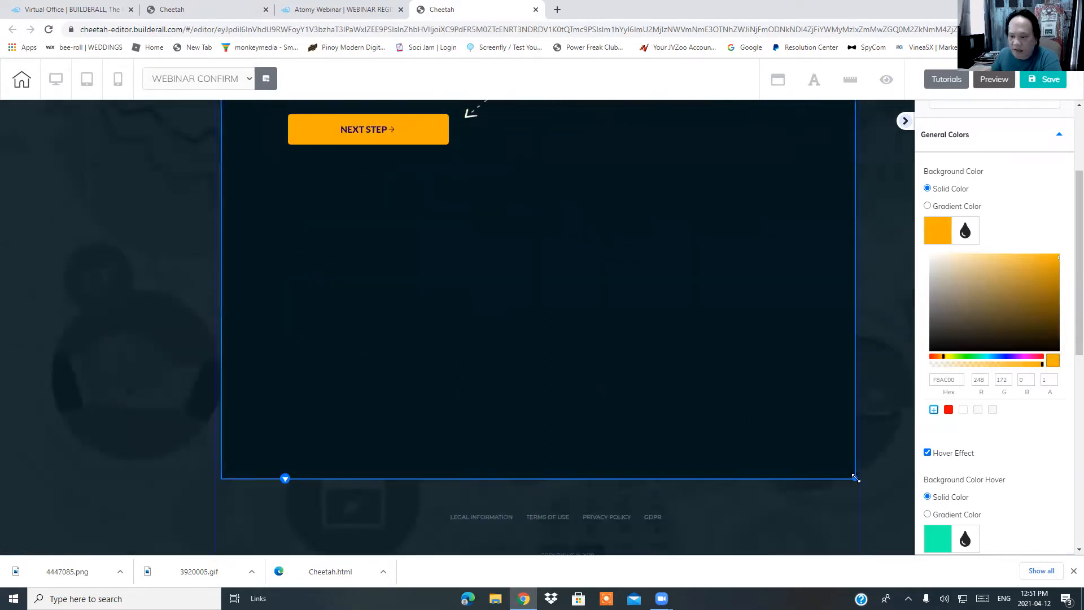
{"action": "left_click_drag", "start_coordinate": [855, 478], "coordinate": [857, 238]}
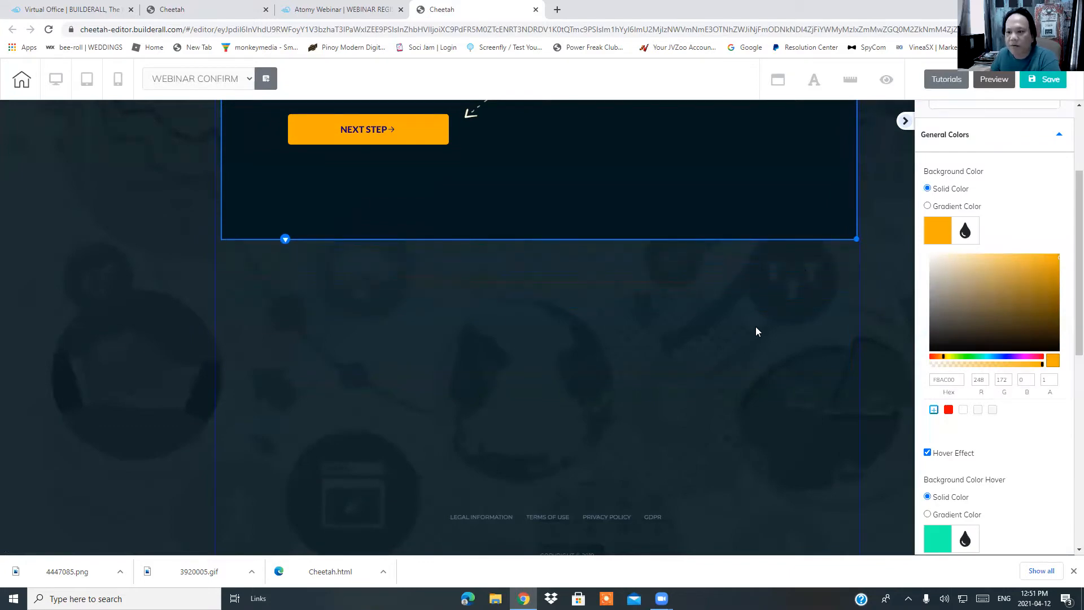
{"action": "scroll", "coordinate": [762, 322], "scroll_direction": "up", "scroll_amount": 7}
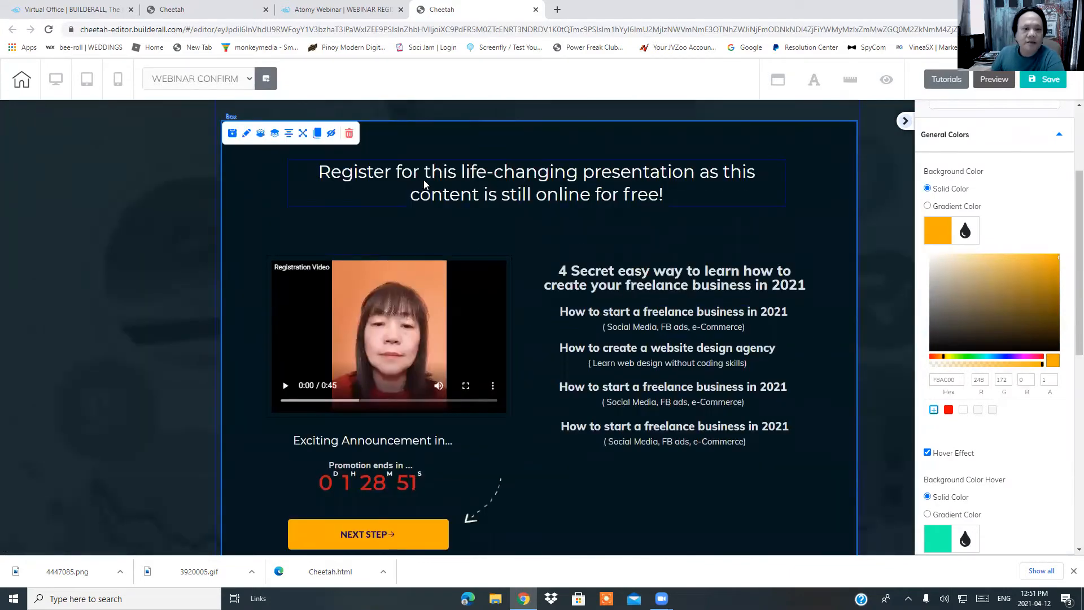
{"action": "left_click", "coordinate": [288, 133]}
{"action": "scroll", "coordinate": [443, 290], "scroll_direction": "down", "scroll_amount": 8}
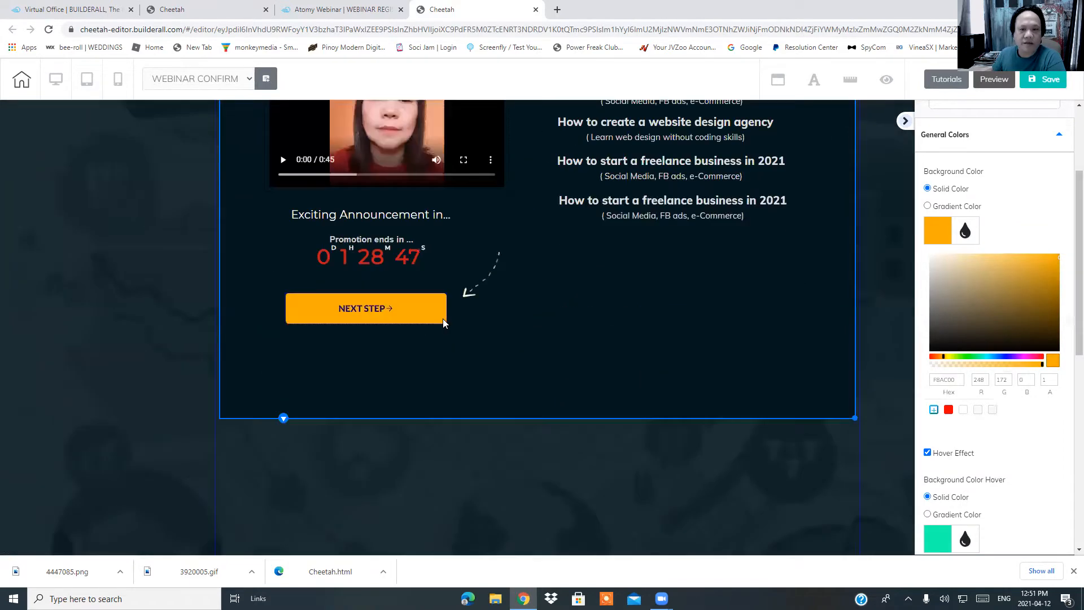
Move the footer menu and the copyright text up beneath the shortened box, and center both elements.
{"action": "left_click_drag", "start_coordinate": [631, 481], "coordinate": [631, 237]}
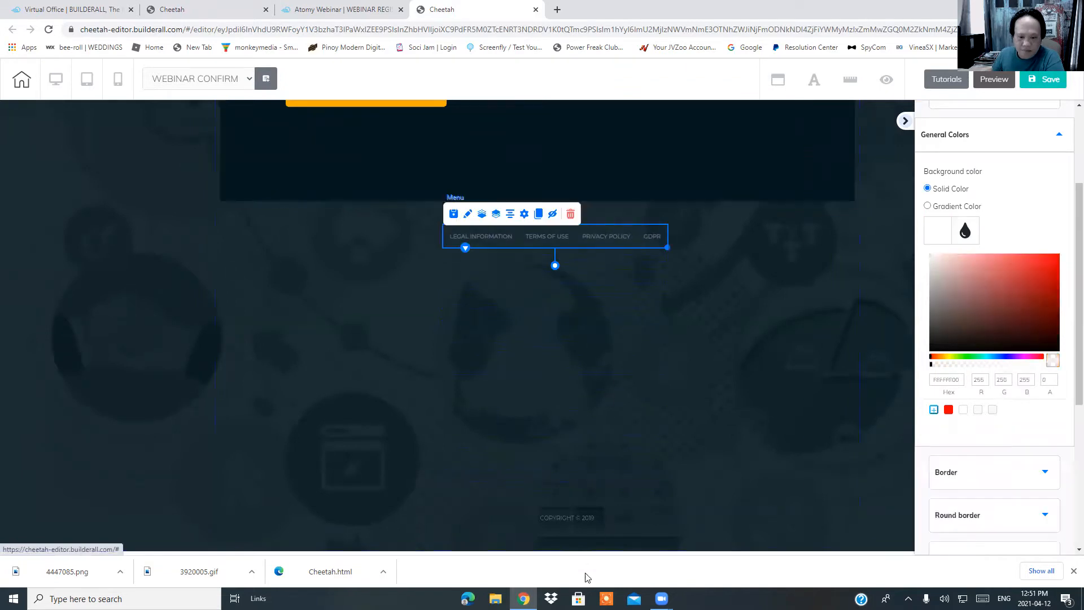
{"action": "left_click_drag", "start_coordinate": [581, 515], "coordinate": [599, 284]}
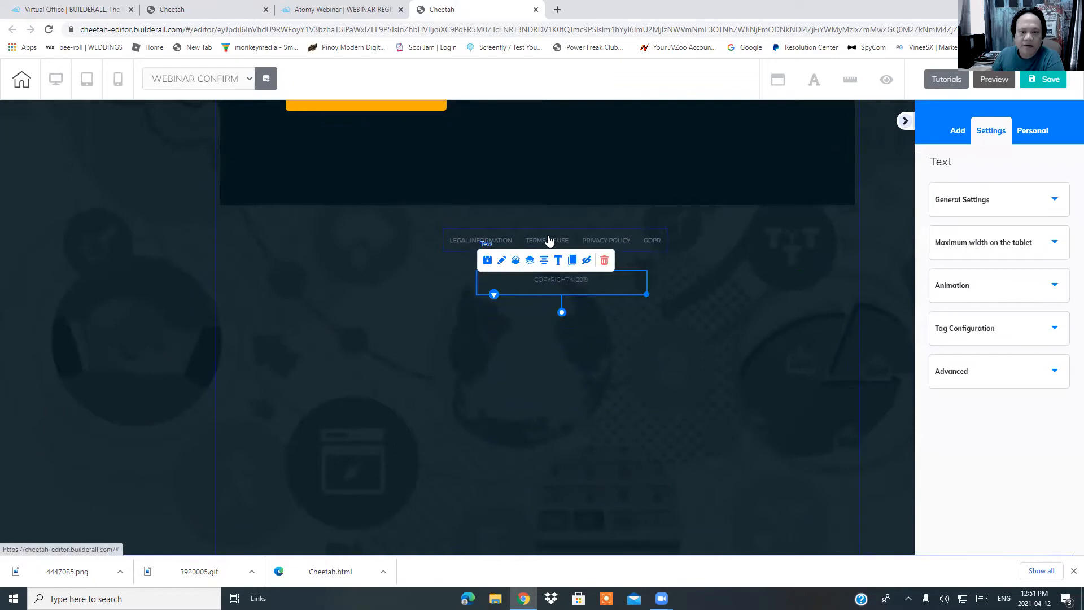
{"action": "left_click", "coordinate": [572, 276]}
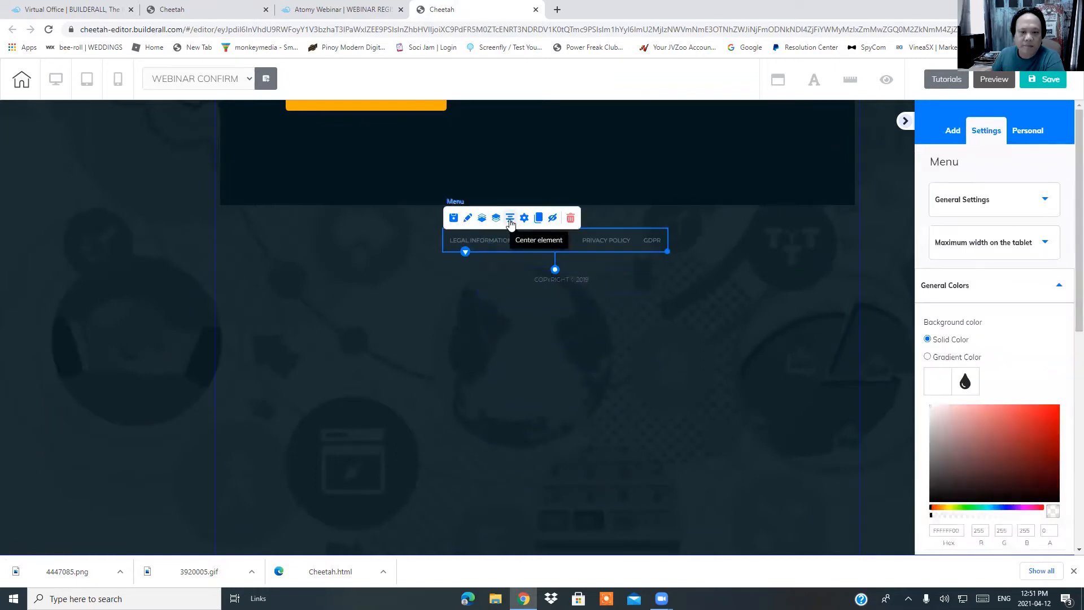
{"action": "left_click", "coordinate": [511, 224]}
{"action": "left_click", "coordinate": [581, 273]}
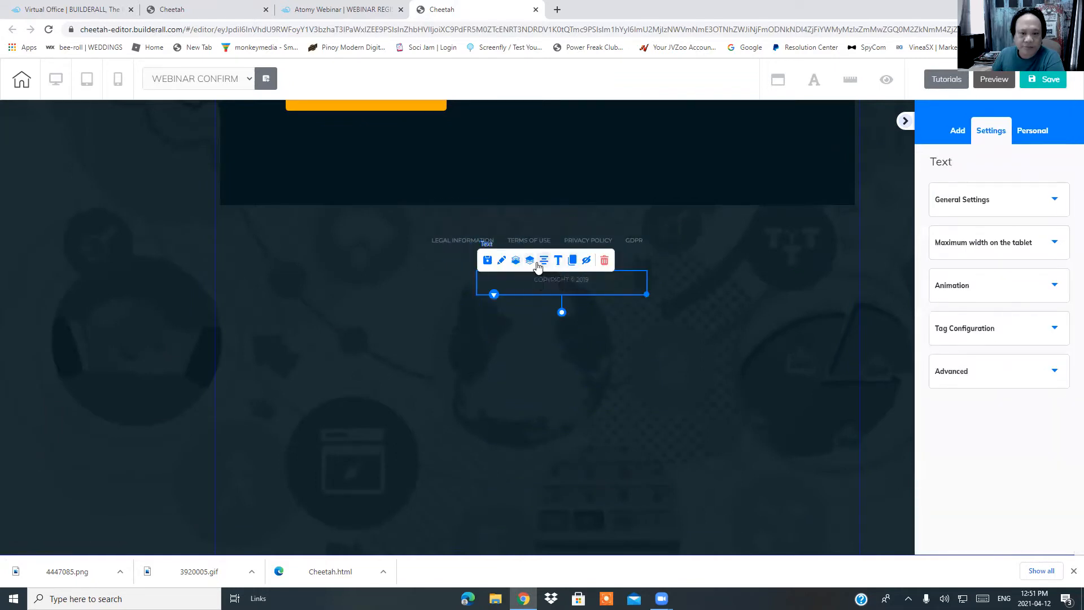
{"action": "left_click", "coordinate": [537, 263]}
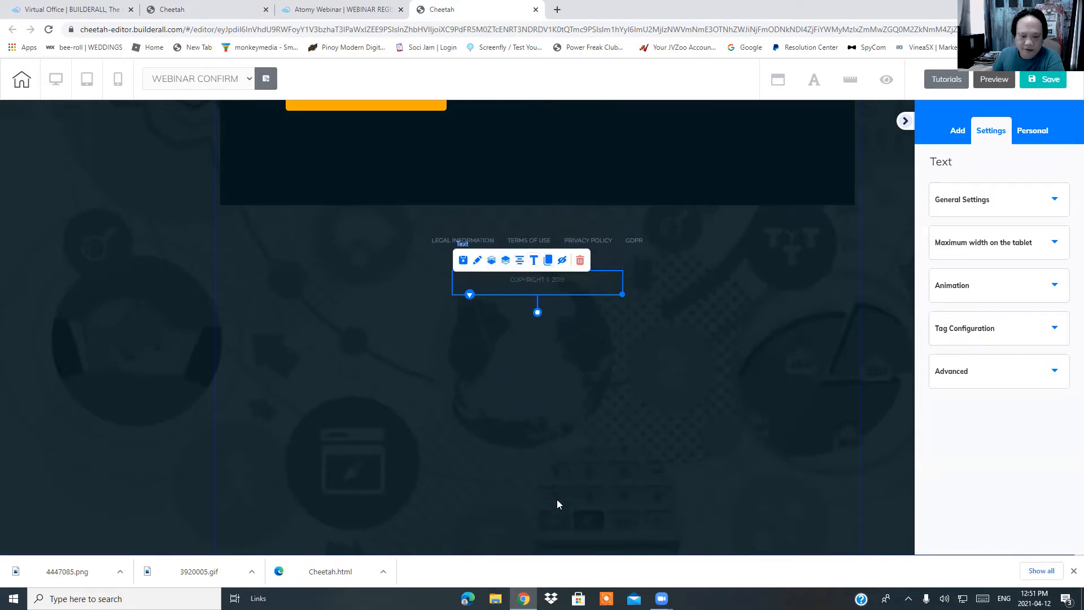
Reduce the panel's height so that it ends just below the copyright text.
{"action": "left_click", "coordinate": [564, 557]}
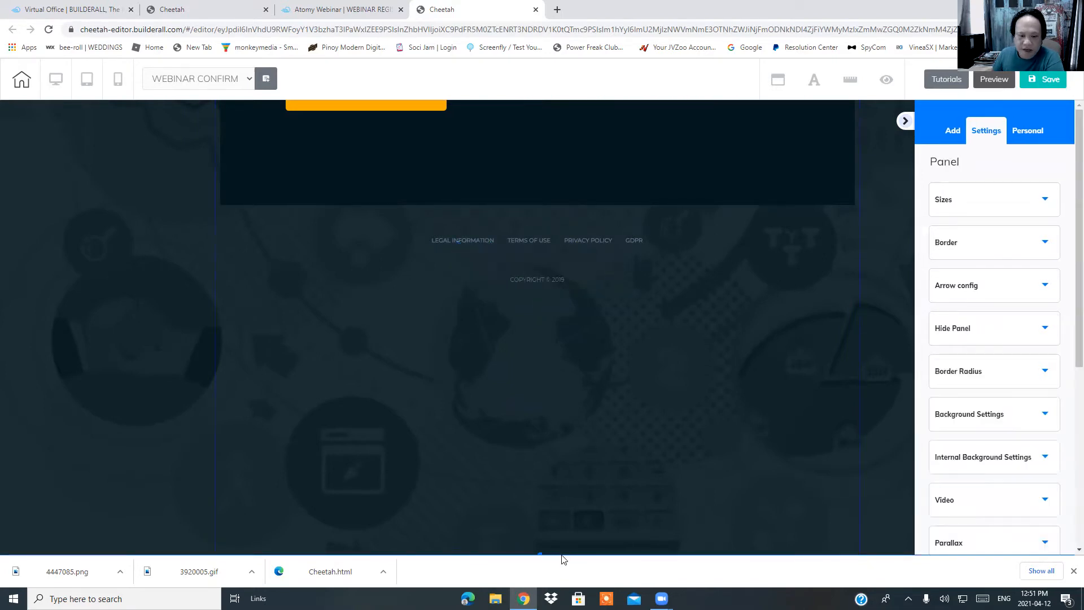
{"action": "left_click_drag", "start_coordinate": [540, 554], "coordinate": [551, 315]}
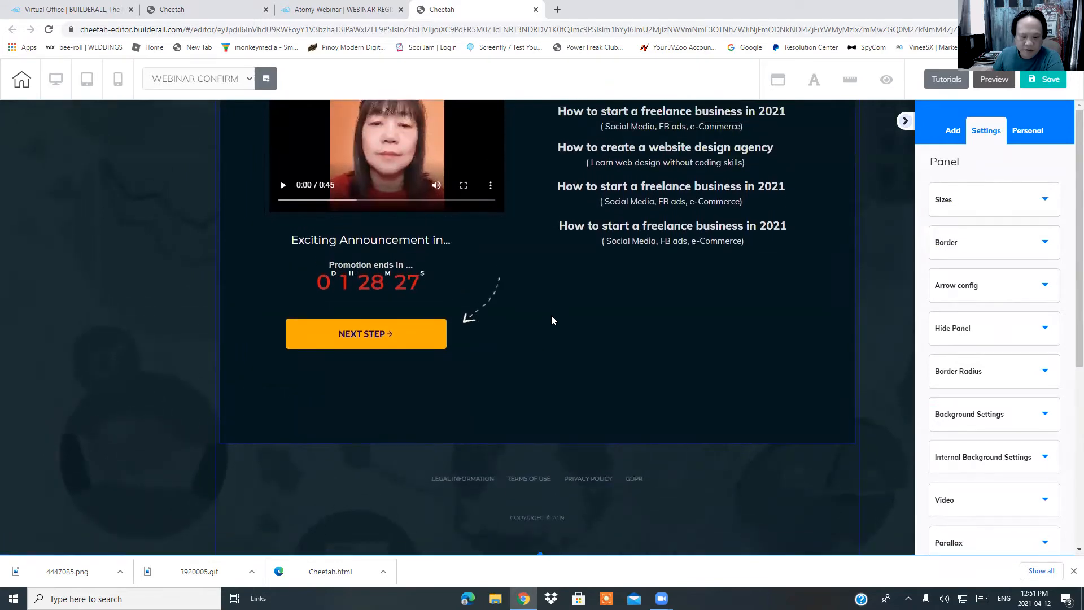
{"action": "scroll", "coordinate": [341, 367], "scroll_direction": "up", "scroll_amount": 2}
{"action": "scroll", "coordinate": [340, 371], "scroll_direction": "up", "scroll_amount": 1}
{"action": "scroll", "coordinate": [35, 314], "scroll_direction": "up", "scroll_amount": 1}
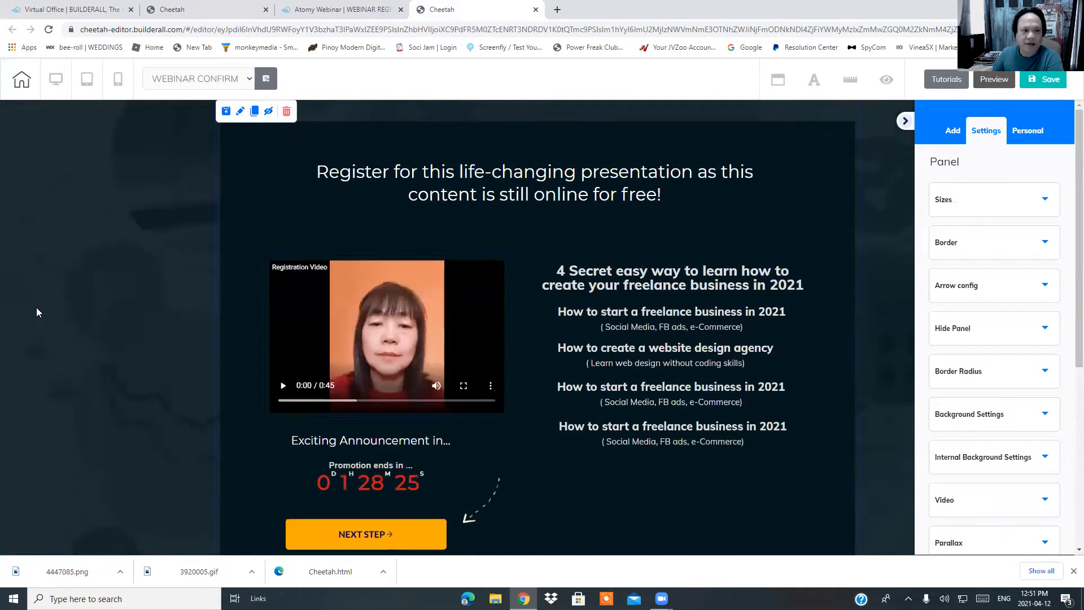
{"action": "scroll", "coordinate": [42, 309], "scroll_direction": "down", "scroll_amount": 2}
{"action": "scroll", "coordinate": [40, 305], "scroll_direction": "up", "scroll_amount": 2}
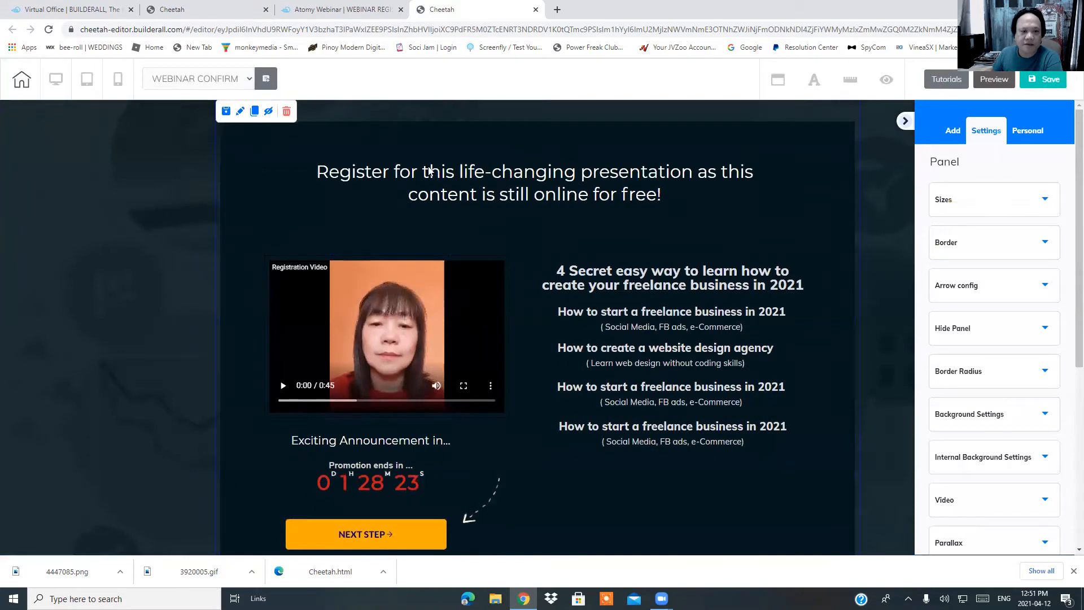
Save the finished confirmation page and publish the site.
{"action": "scroll", "coordinate": [327, 478], "scroll_direction": "down", "scroll_amount": 2}
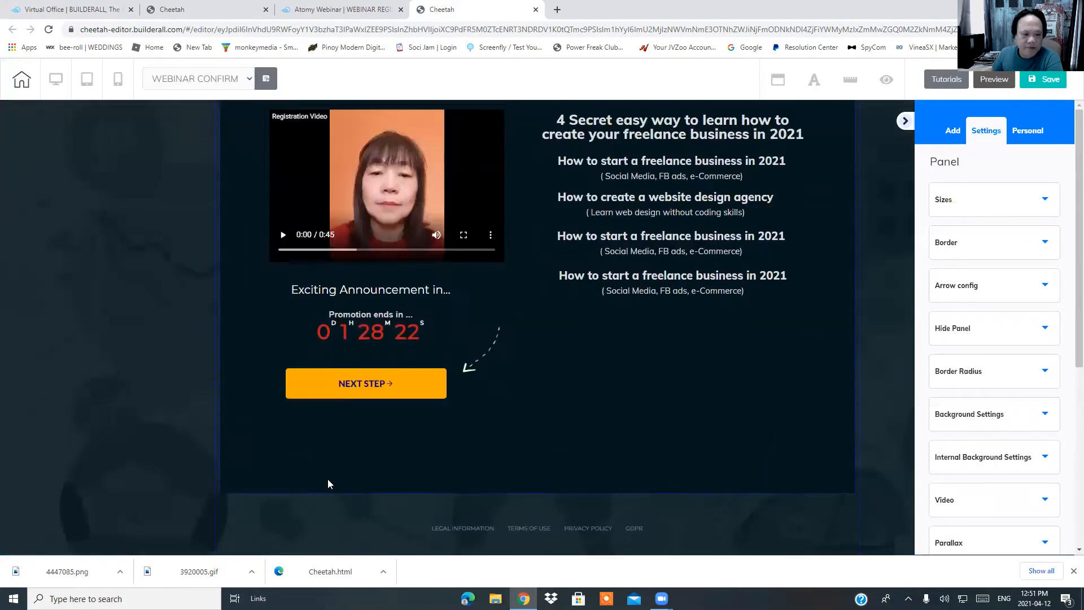
{"action": "left_click", "coordinate": [376, 386]}
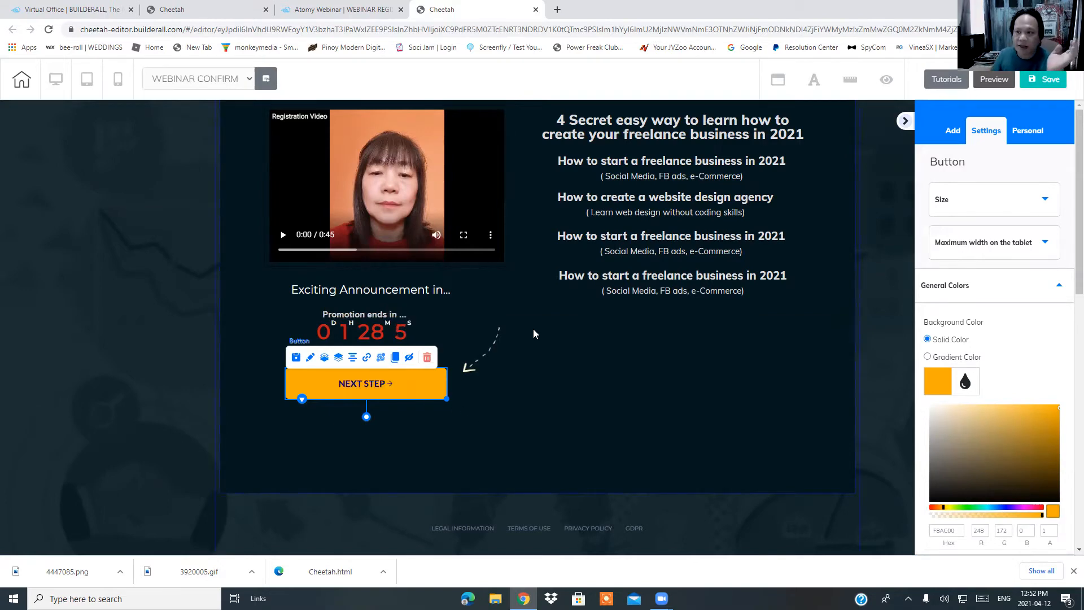
{"action": "left_click", "coordinate": [1042, 82]}
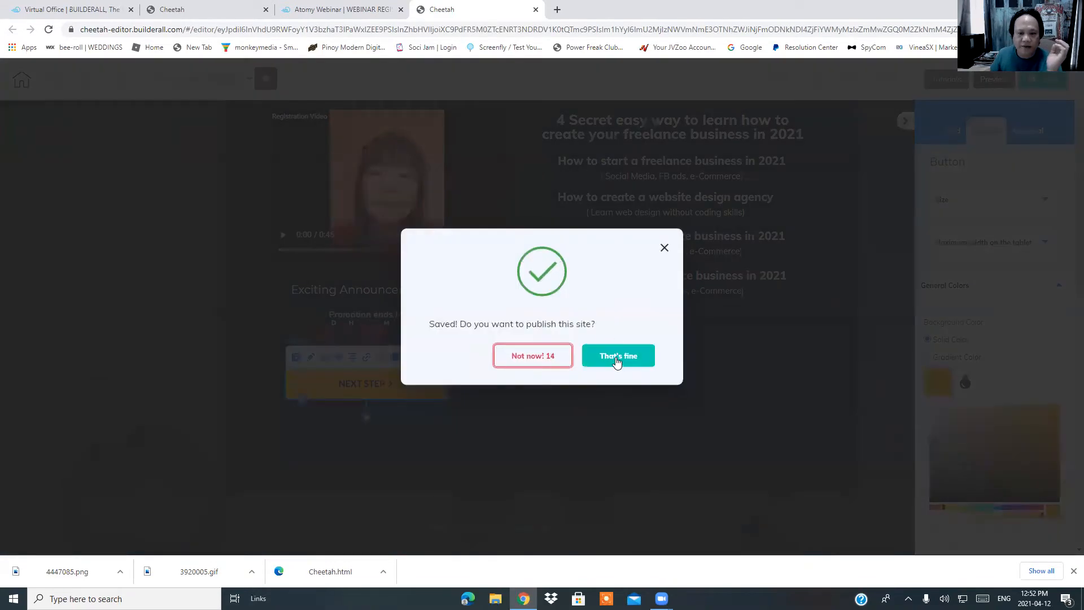
{"action": "left_click", "coordinate": [618, 356]}
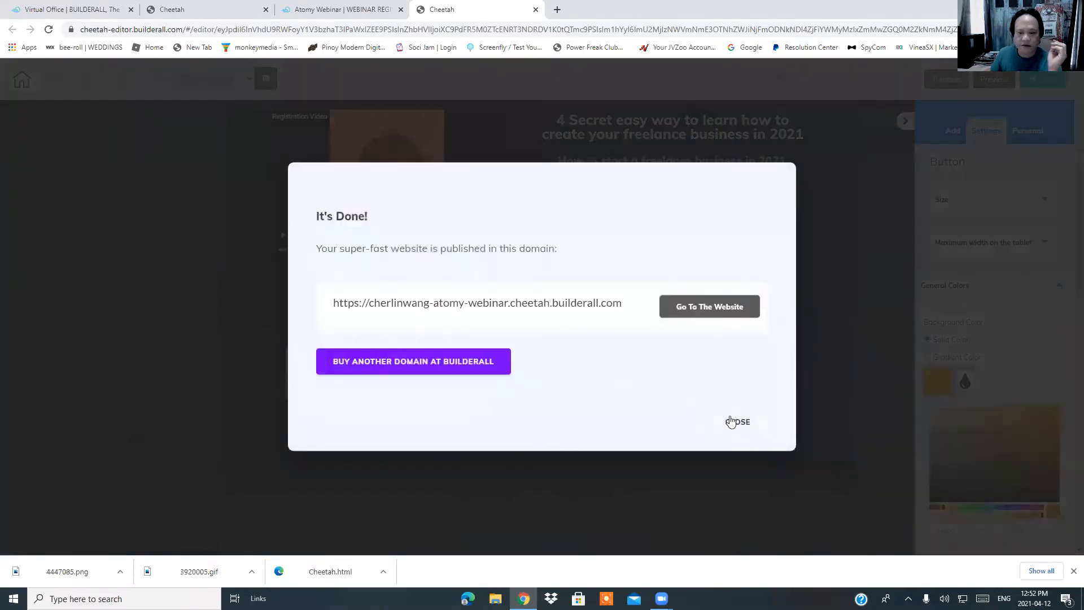
{"action": "left_click", "coordinate": [734, 422]}
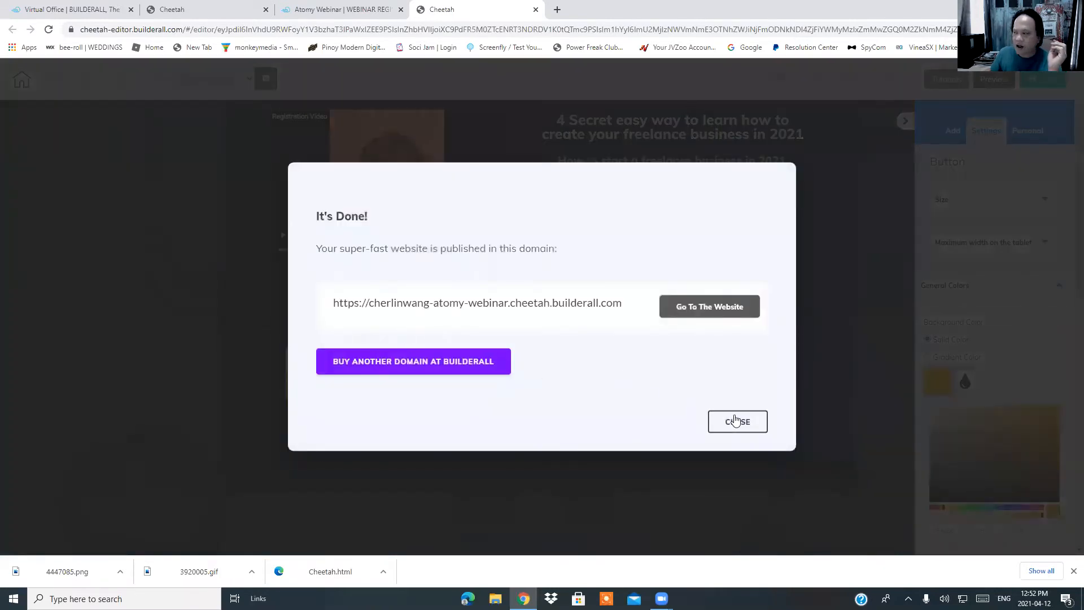
{"action": "scroll", "coordinate": [649, 322], "scroll_direction": "up", "scroll_amount": 3}
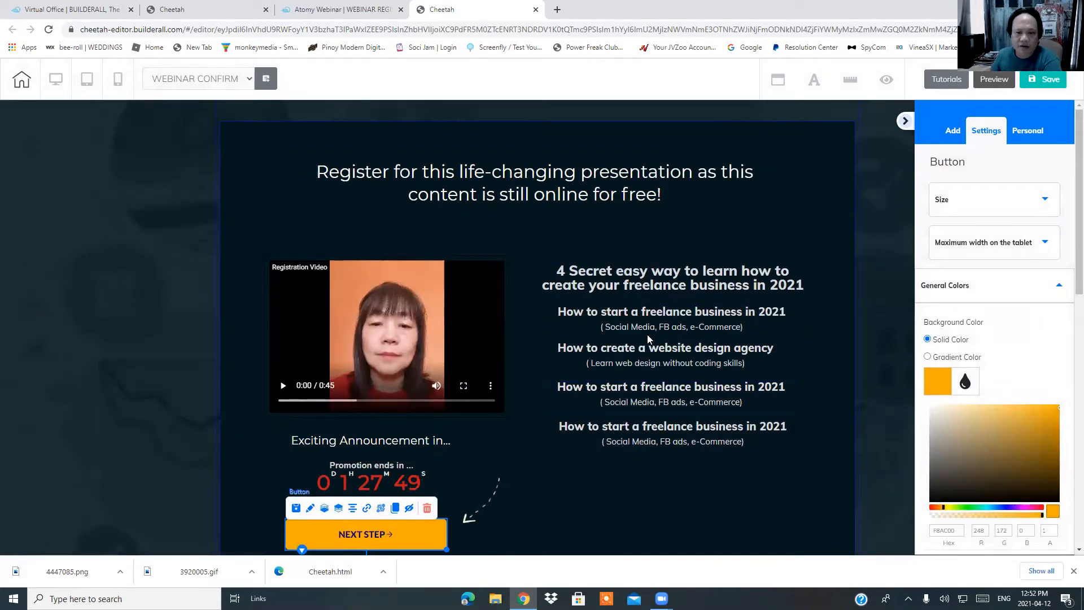
{"action": "scroll", "coordinate": [650, 397], "scroll_direction": "down", "scroll_amount": 3}
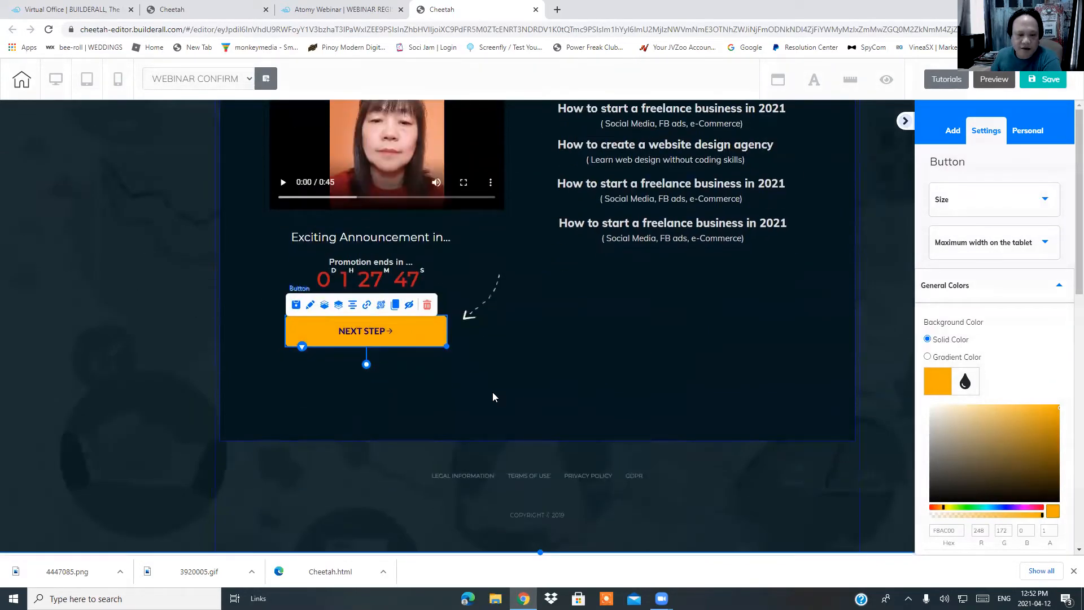
{"action": "scroll", "coordinate": [394, 316], "scroll_direction": "up", "scroll_amount": 3}
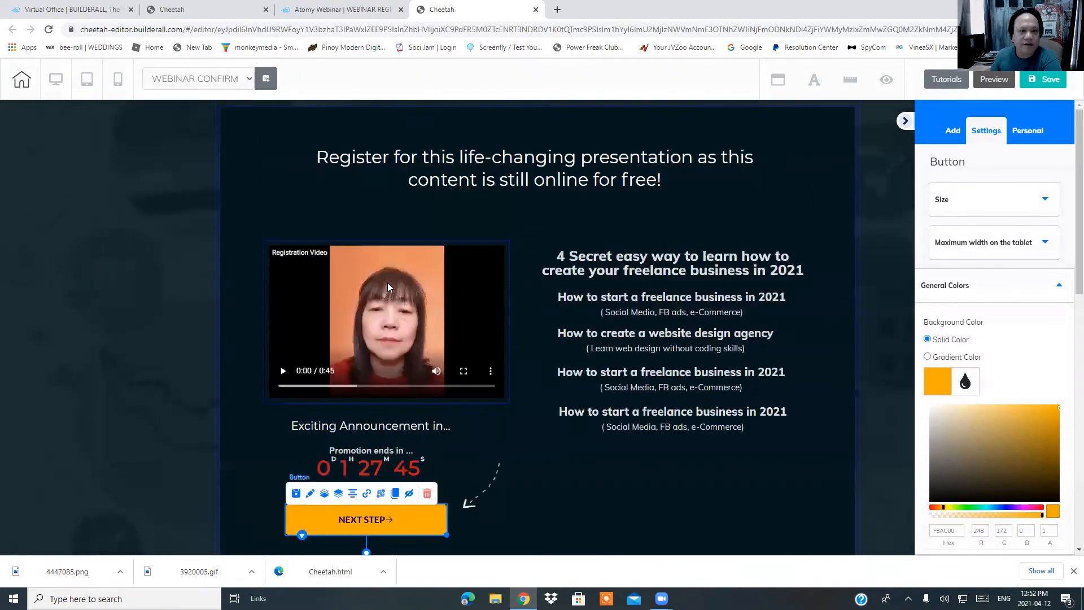
Close the confirmation page's editor and the previously opened live registration page, returning to the site's page list.
{"action": "left_click", "coordinate": [535, 11]}
{"action": "left_click", "coordinate": [597, 93]}
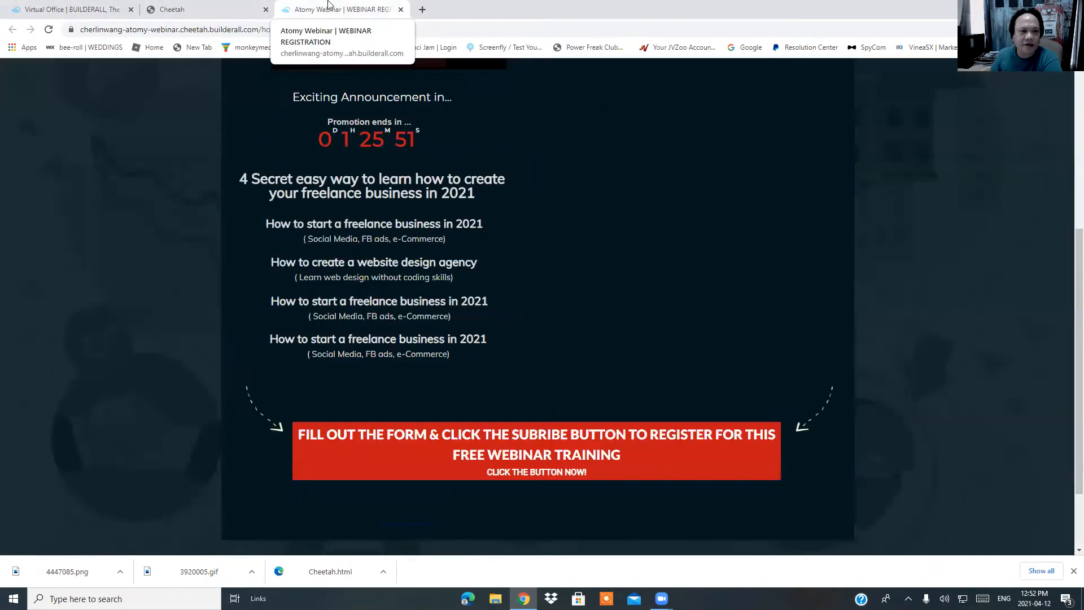
{"action": "scroll", "coordinate": [337, 254], "scroll_direction": "up", "scroll_amount": 5}
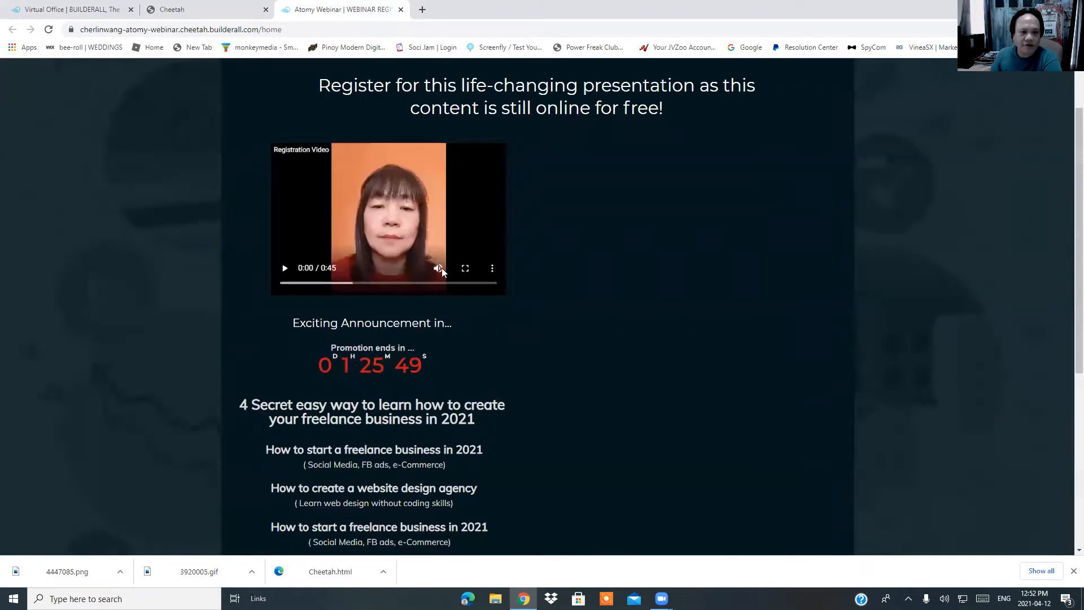
{"action": "left_click", "coordinate": [401, 9]}
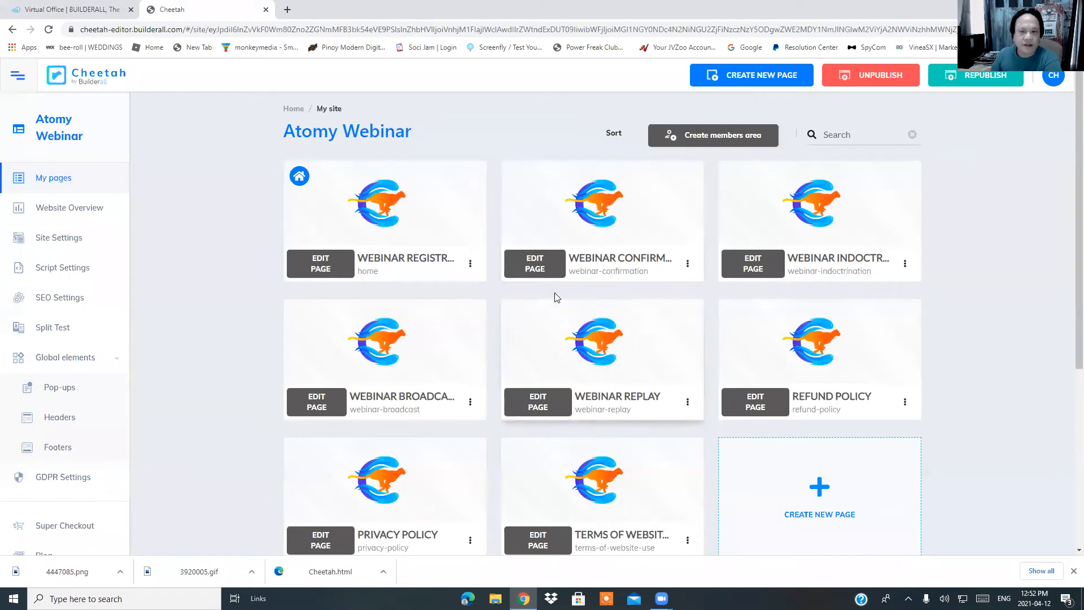
Open the published WEBINAR CONFIRMATION page, check its layout and NEXT STEP button from top to bottom, and close it.
{"action": "left_click", "coordinate": [688, 265]}
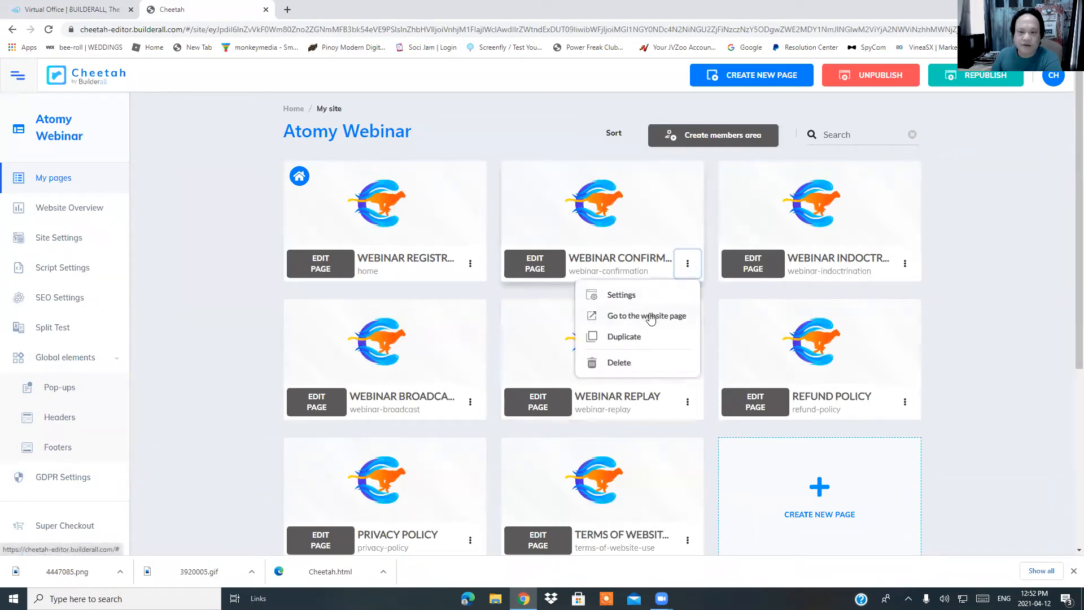
{"action": "left_click", "coordinate": [652, 315]}
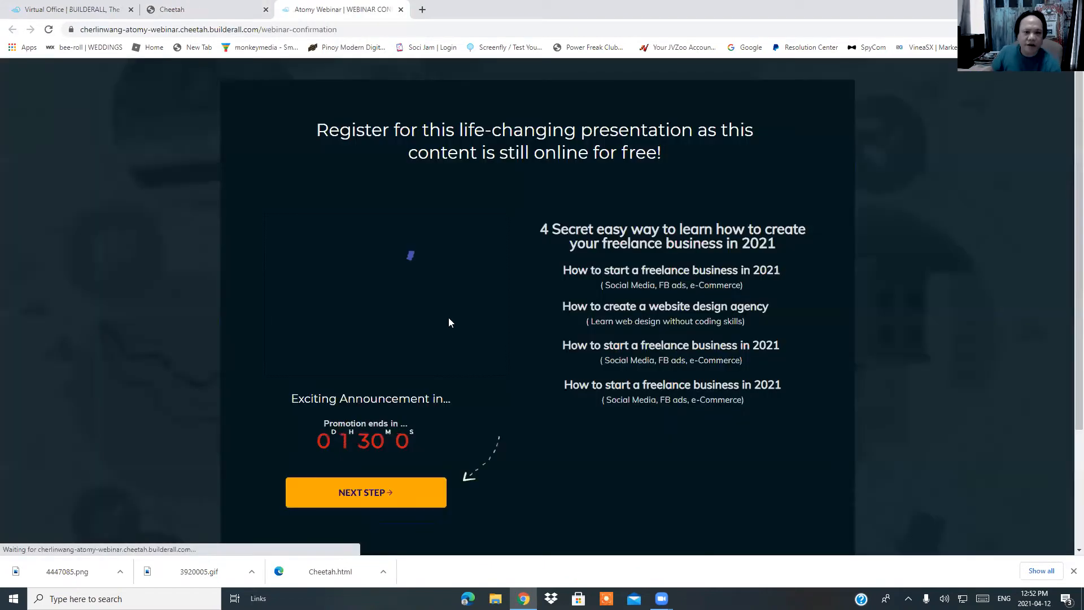
{"action": "scroll", "coordinate": [157, 345], "scroll_direction": "down", "scroll_amount": 3}
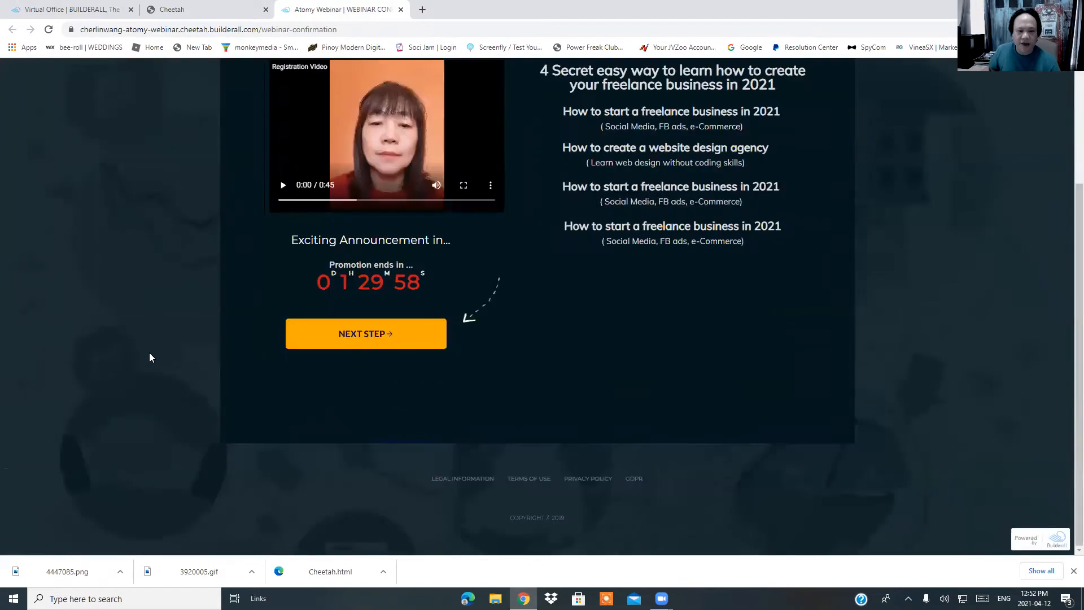
{"action": "scroll", "coordinate": [151, 341], "scroll_direction": "up", "scroll_amount": 3}
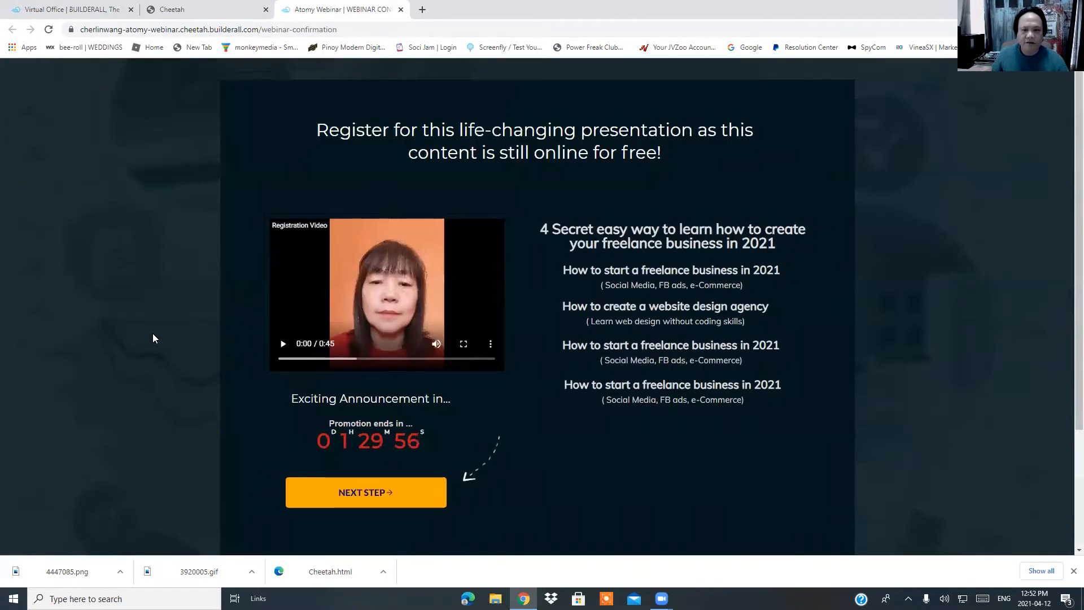
{"action": "scroll", "coordinate": [151, 338], "scroll_direction": "down", "scroll_amount": 3}
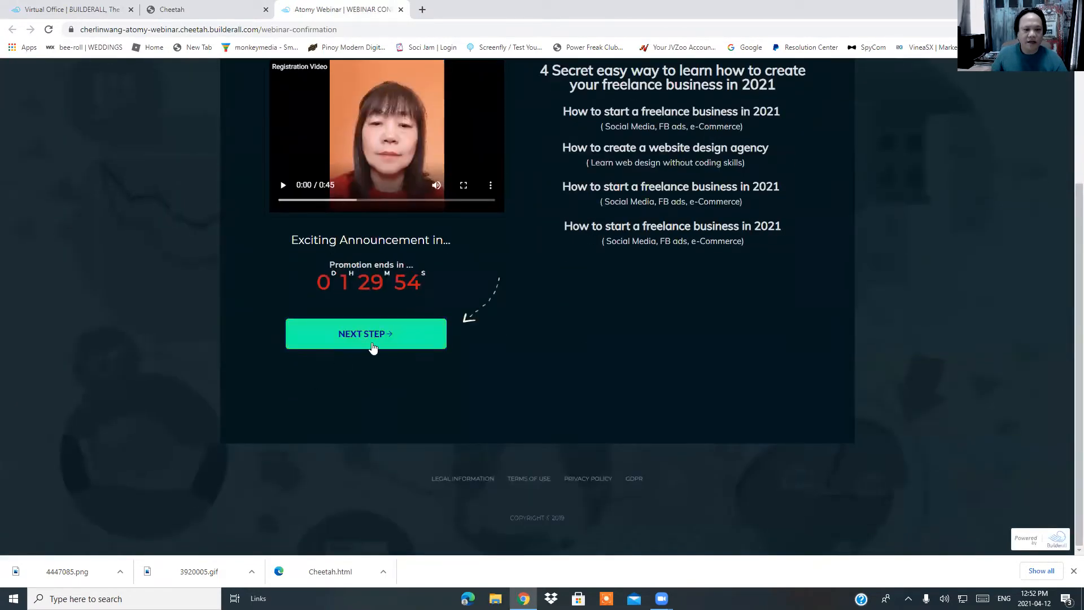
{"action": "left_click", "coordinate": [237, 16]}
{"action": "left_click", "coordinate": [357, 12]}
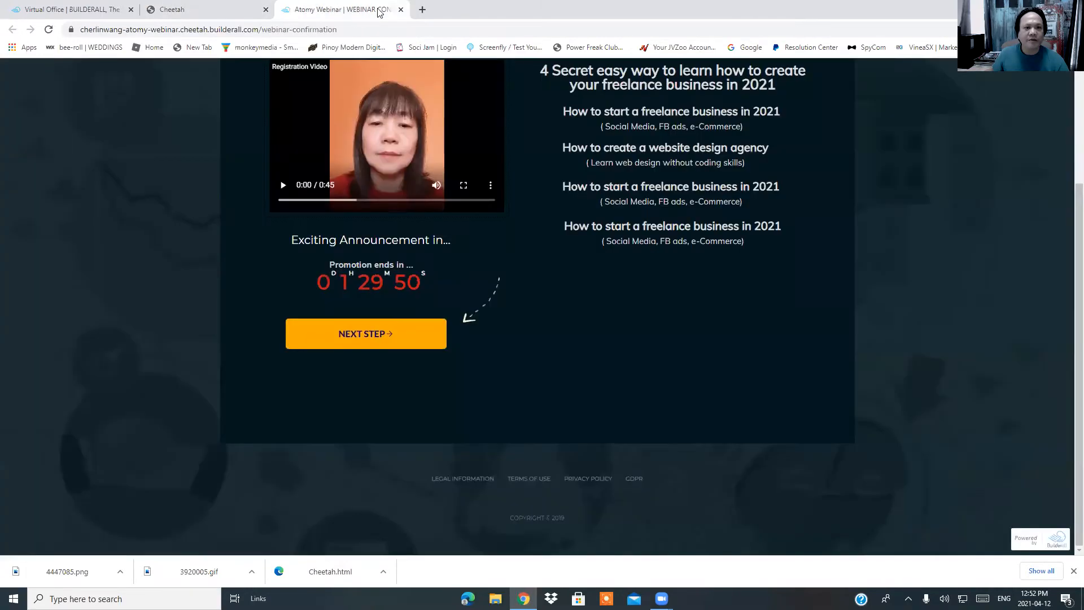
{"action": "left_click", "coordinate": [401, 9]}
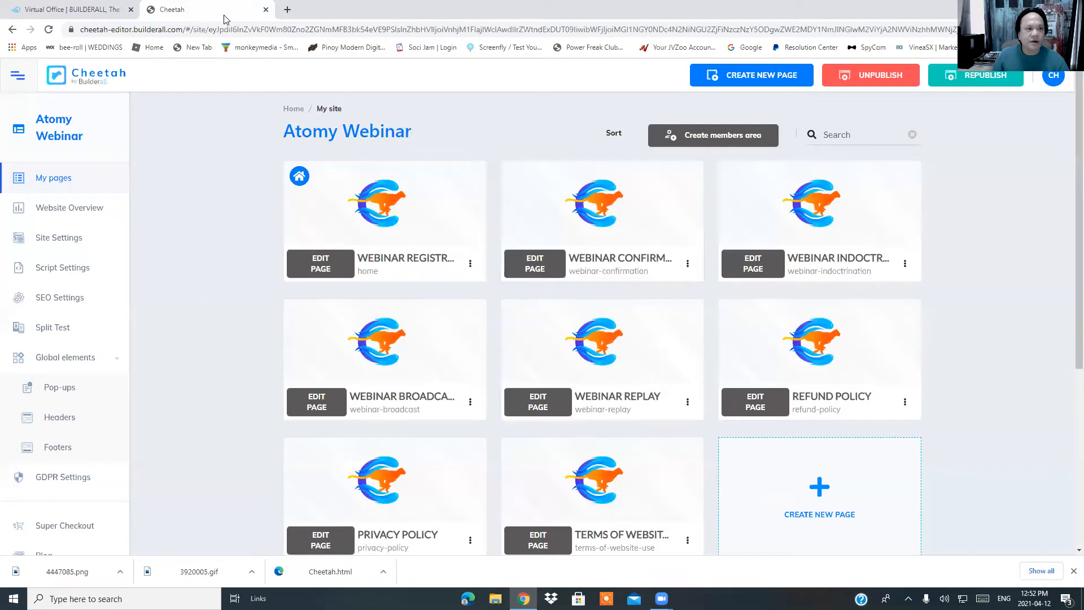
Open the published WEBINAR REGISTRATION page, review its content down to the footer, and close it.
{"action": "left_click", "coordinate": [471, 264]}
{"action": "left_click", "coordinate": [429, 315]}
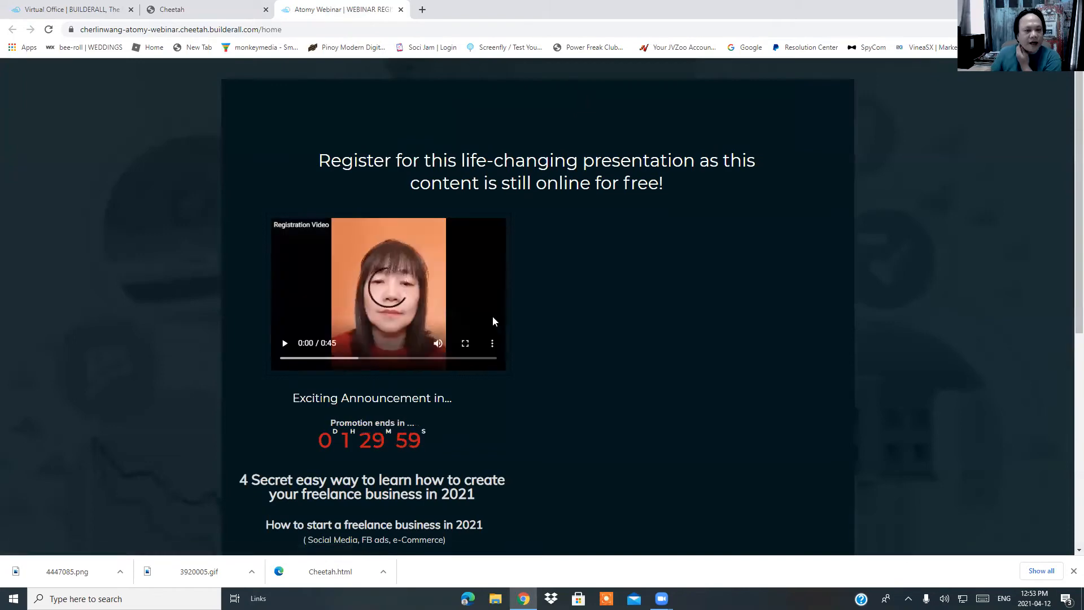
{"action": "scroll", "coordinate": [580, 311], "scroll_direction": "down", "scroll_amount": 3}
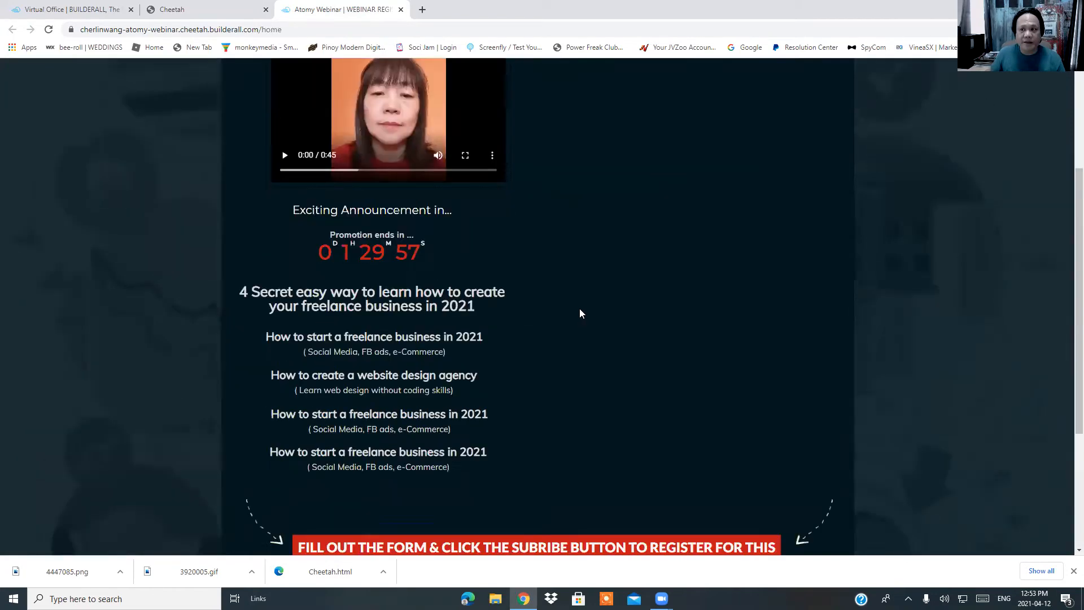
{"action": "scroll", "coordinate": [582, 305], "scroll_direction": "down", "scroll_amount": 4}
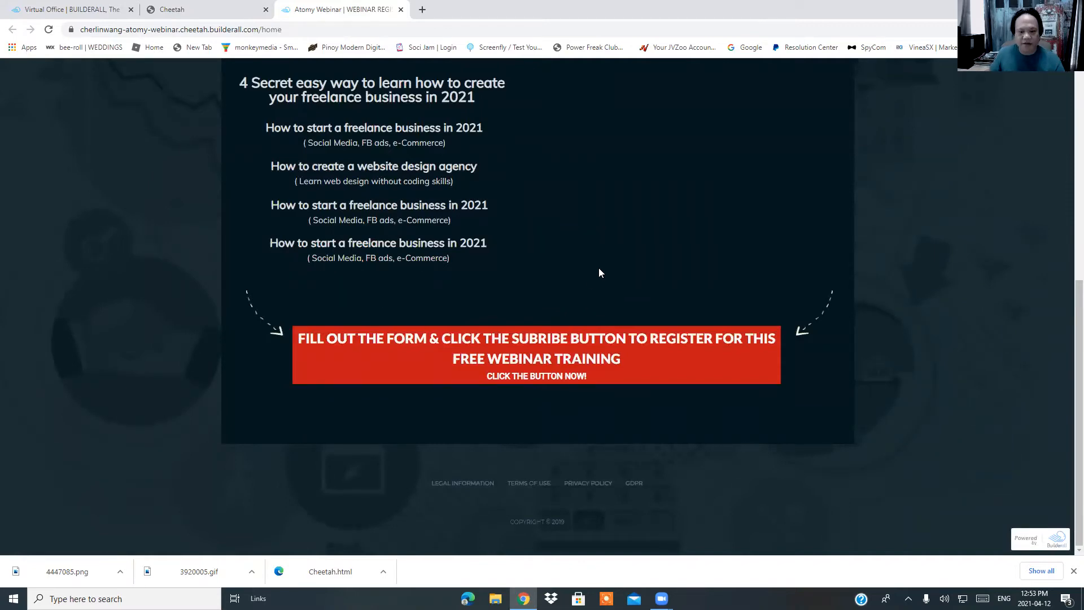
{"action": "scroll", "coordinate": [599, 271], "scroll_direction": "up", "scroll_amount": 7}
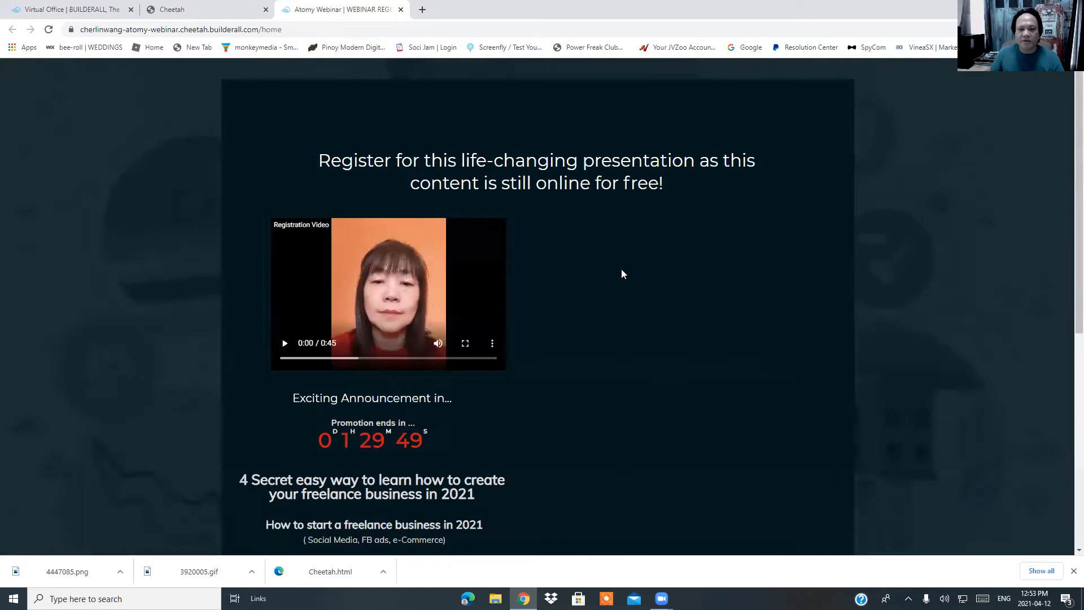
{"action": "scroll", "coordinate": [601, 239], "scroll_direction": "down", "scroll_amount": 3}
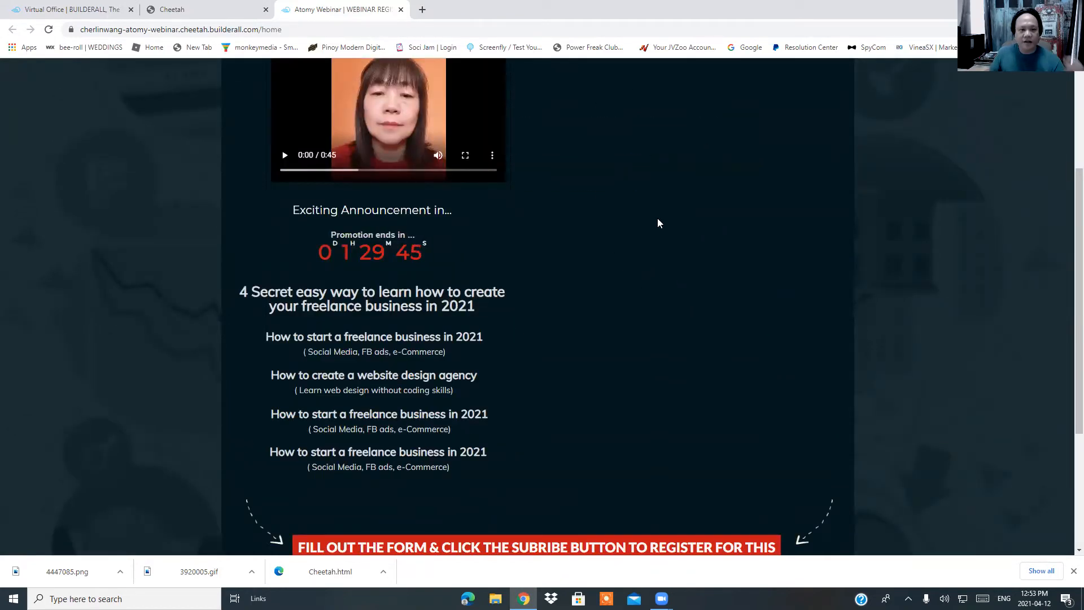
{"action": "scroll", "coordinate": [646, 220], "scroll_direction": "up", "scroll_amount": 3}
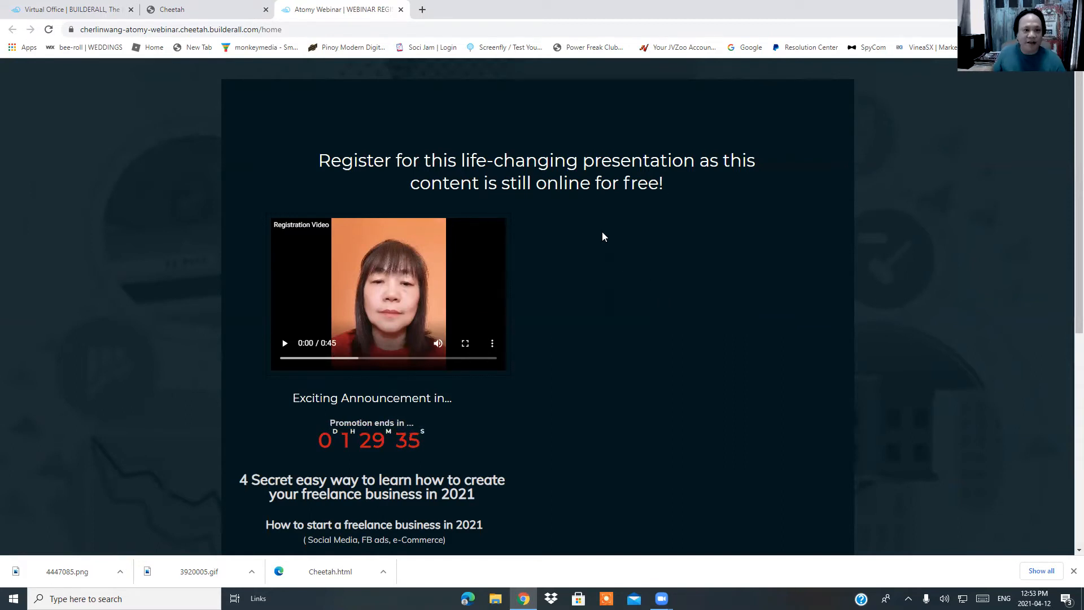
{"action": "left_click", "coordinate": [401, 10]}
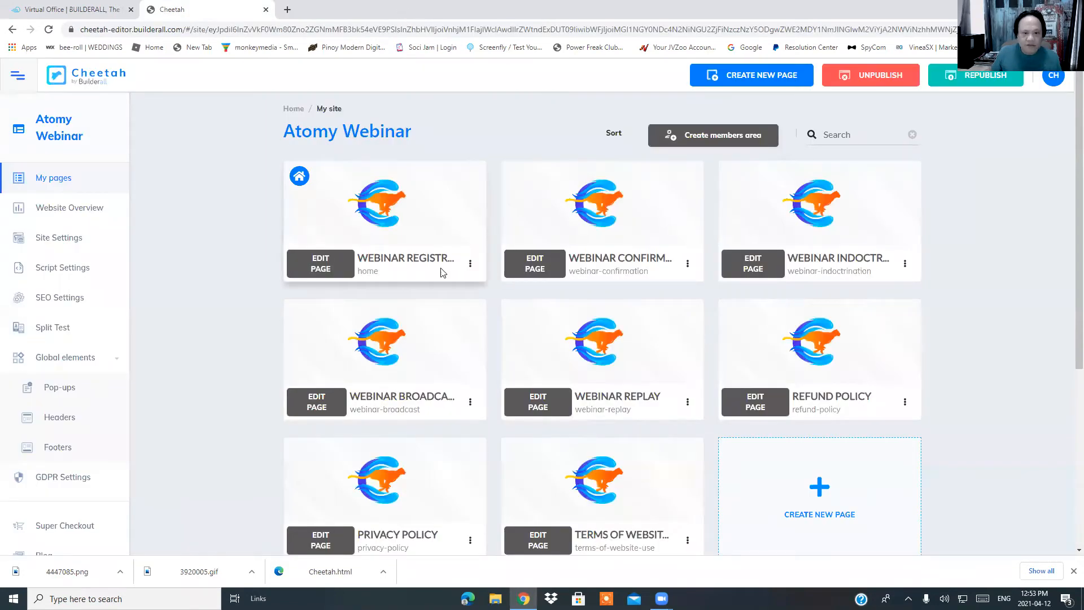
View the published webinar-indoctrination page and return to the site's page list.
{"action": "left_click", "coordinate": [906, 266]}
{"action": "left_click", "coordinate": [852, 323]}
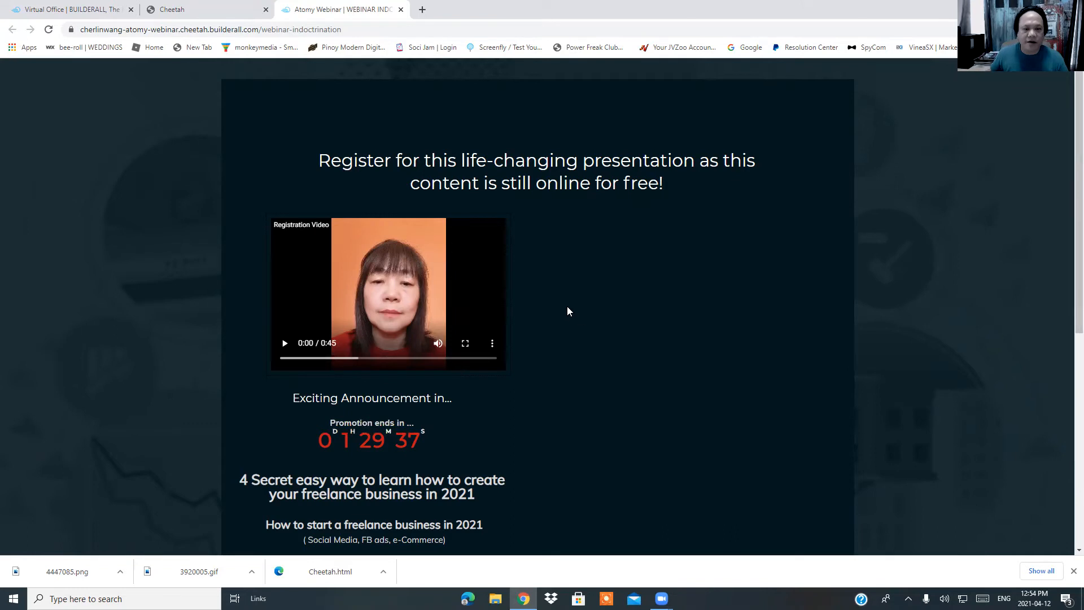
{"action": "left_click", "coordinate": [401, 10]}
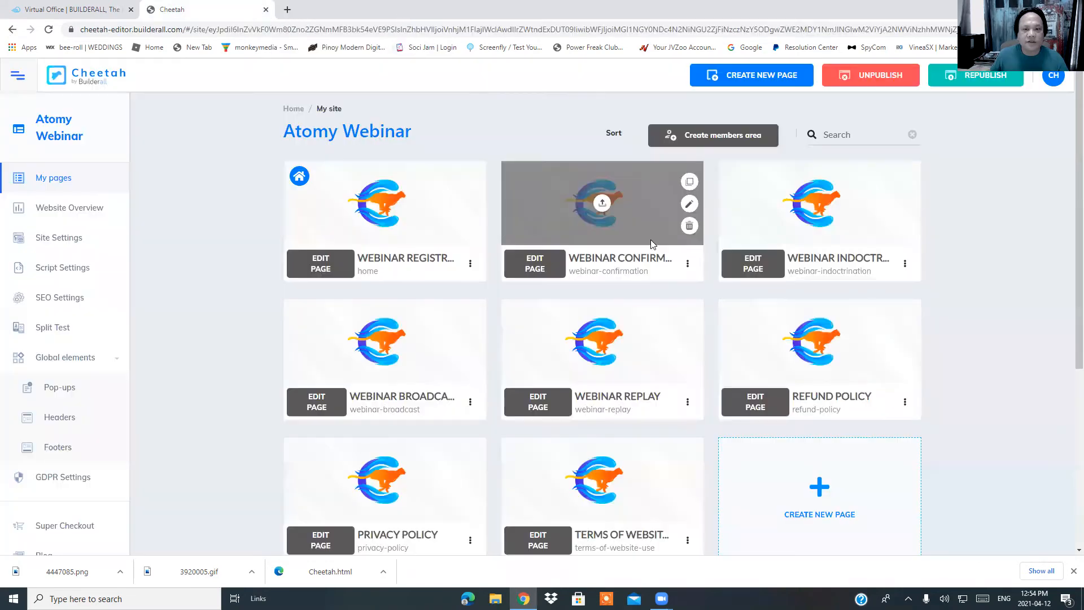
Open the webinar-indoctrination page for editing and insert the saved personal panel WEBINAR REGISTRATION.
{"action": "left_click", "coordinate": [905, 264]}
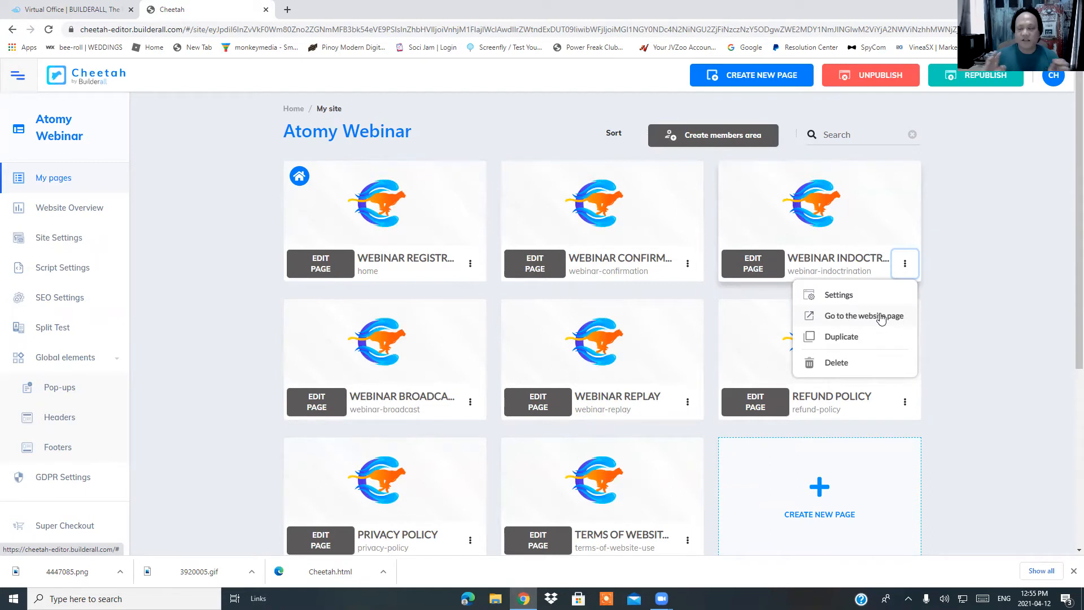
{"action": "left_click", "coordinate": [757, 271]}
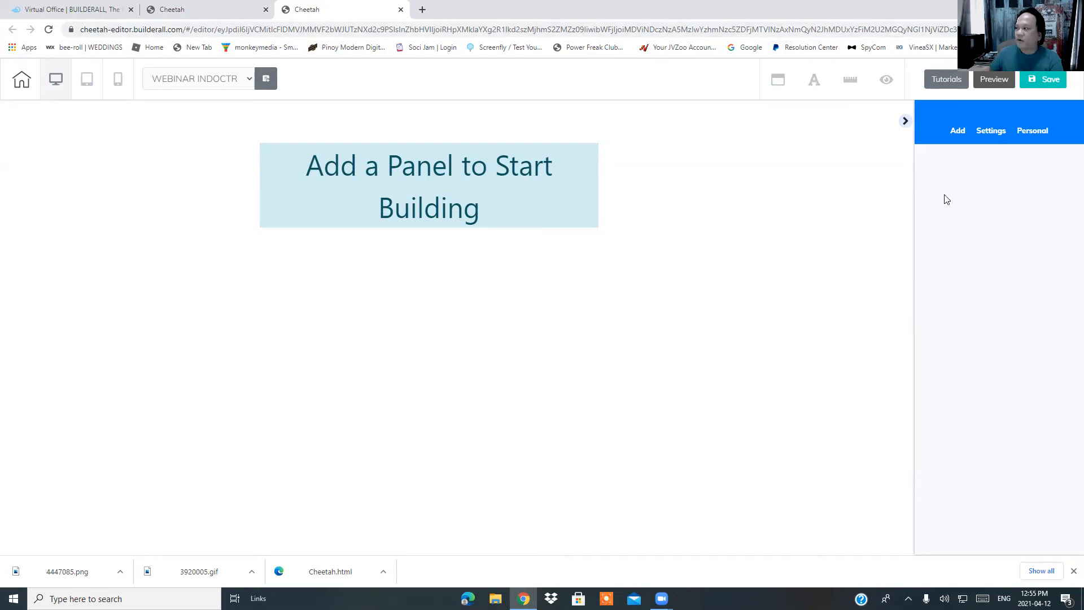
{"action": "left_click", "coordinate": [1035, 132]}
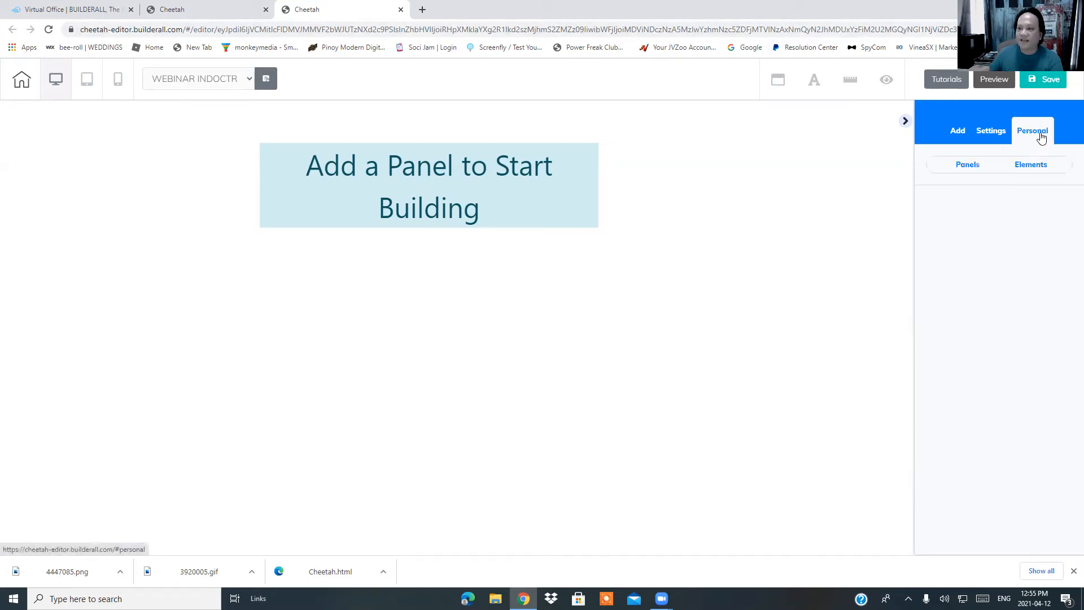
{"action": "left_click", "coordinate": [966, 169]}
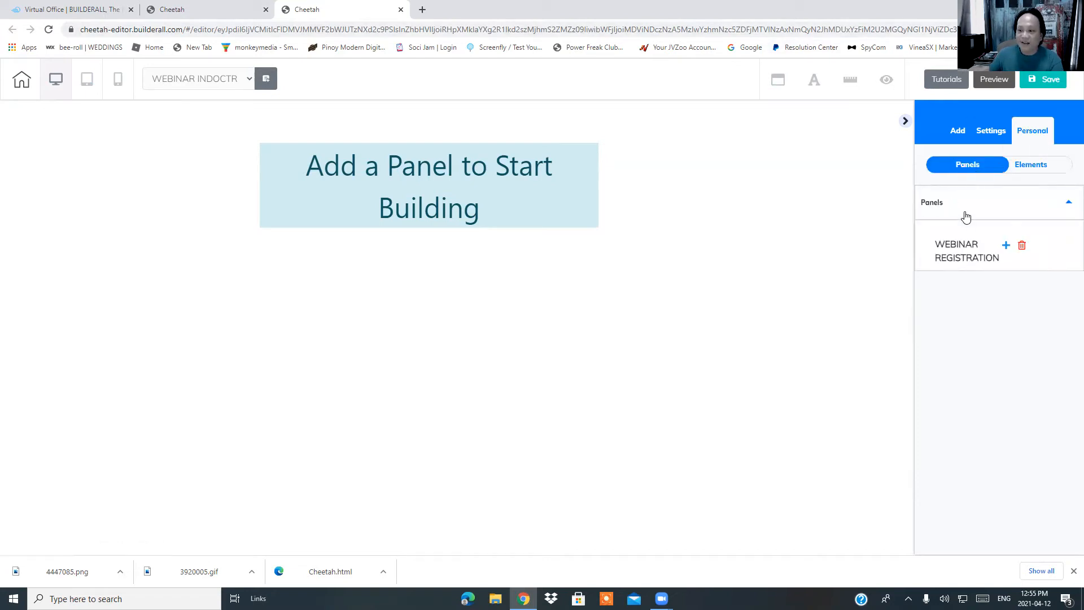
{"action": "left_click", "coordinate": [1007, 246]}
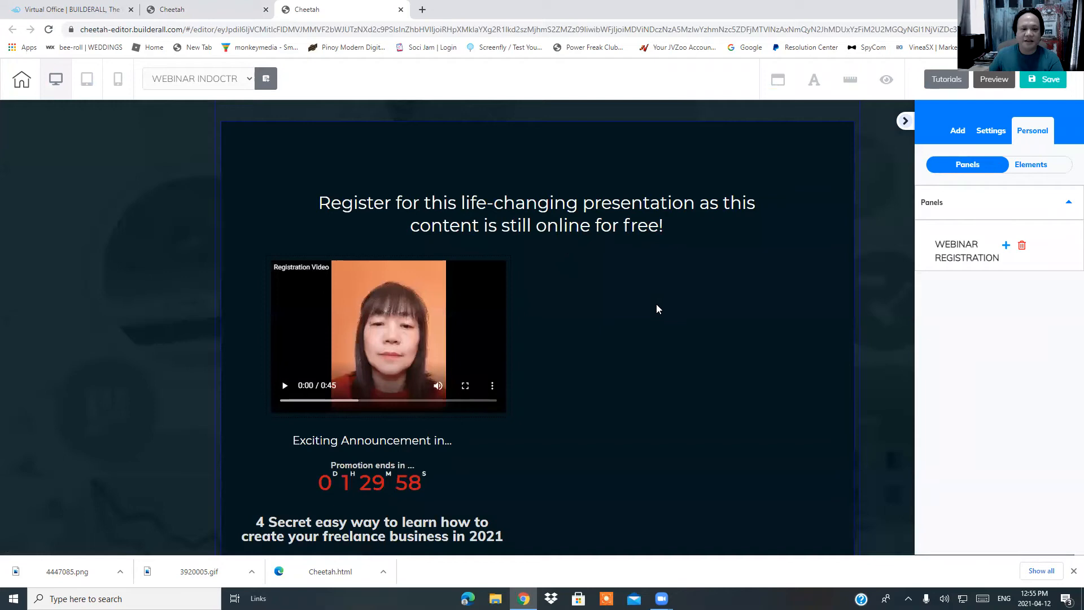
Move the "4 Secret easy way to learn how to create your freelance business in 2021" heading toward the horizontal middle of the panel.
{"action": "scroll", "coordinate": [655, 305], "scroll_direction": "down", "scroll_amount": 3}
{"action": "scroll", "coordinate": [659, 286], "scroll_direction": "down", "scroll_amount": 3}
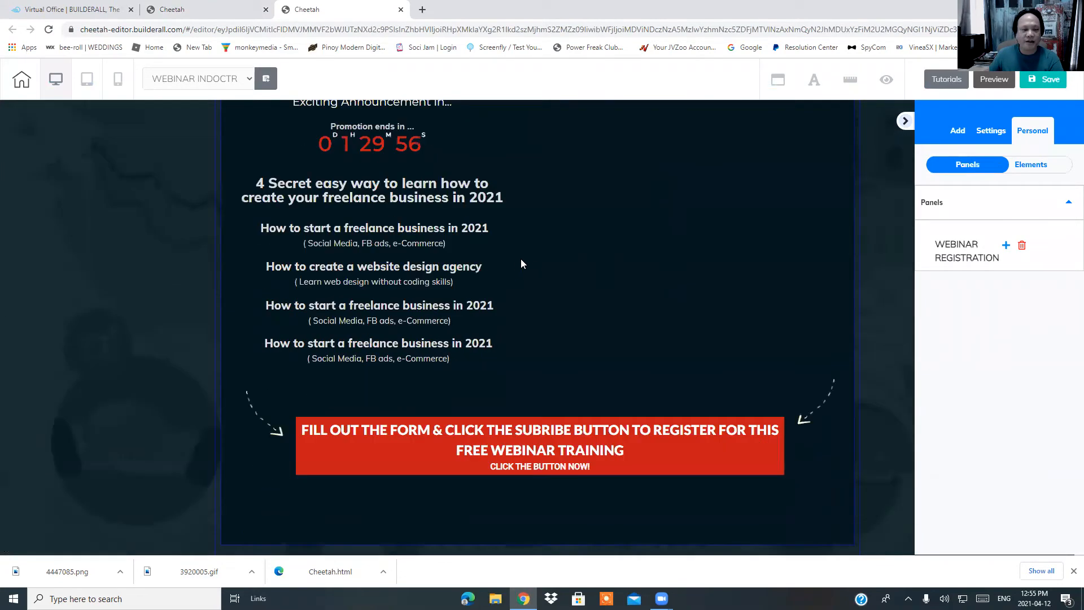
{"action": "left_click_drag", "start_coordinate": [436, 199], "coordinate": [655, 202]}
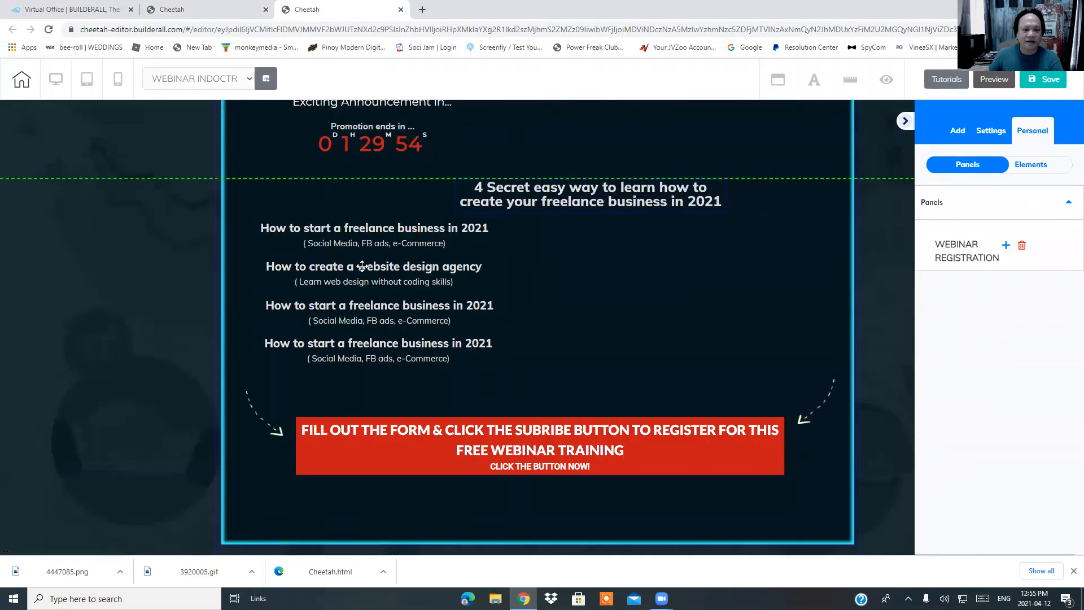
Delete the first, second and fourth topic texts in the list of webinar secrets.
{"action": "left_click", "coordinate": [364, 249]}
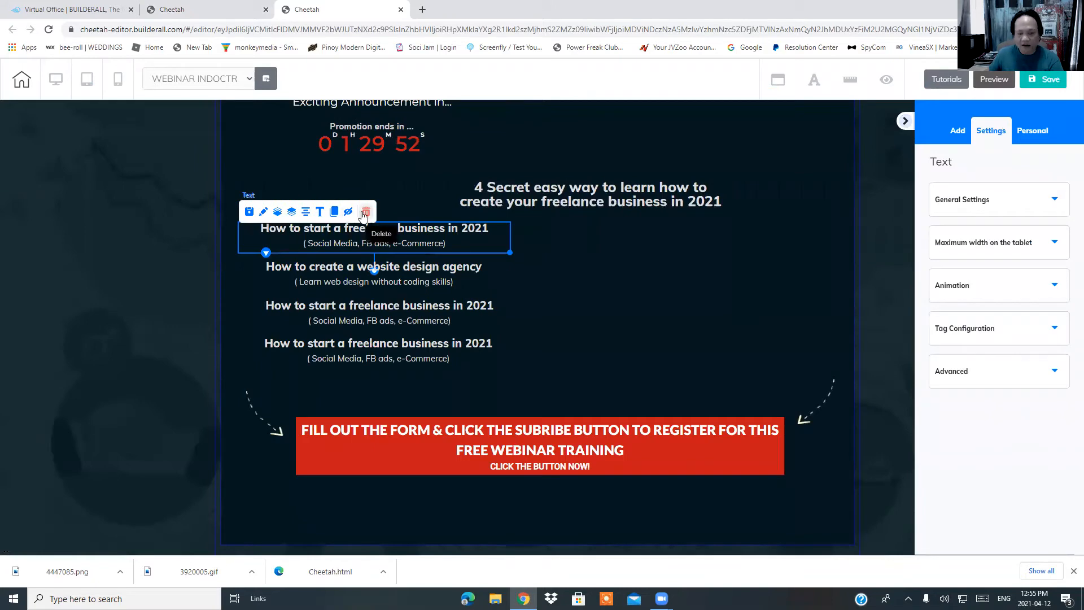
{"action": "left_click", "coordinate": [365, 213]}
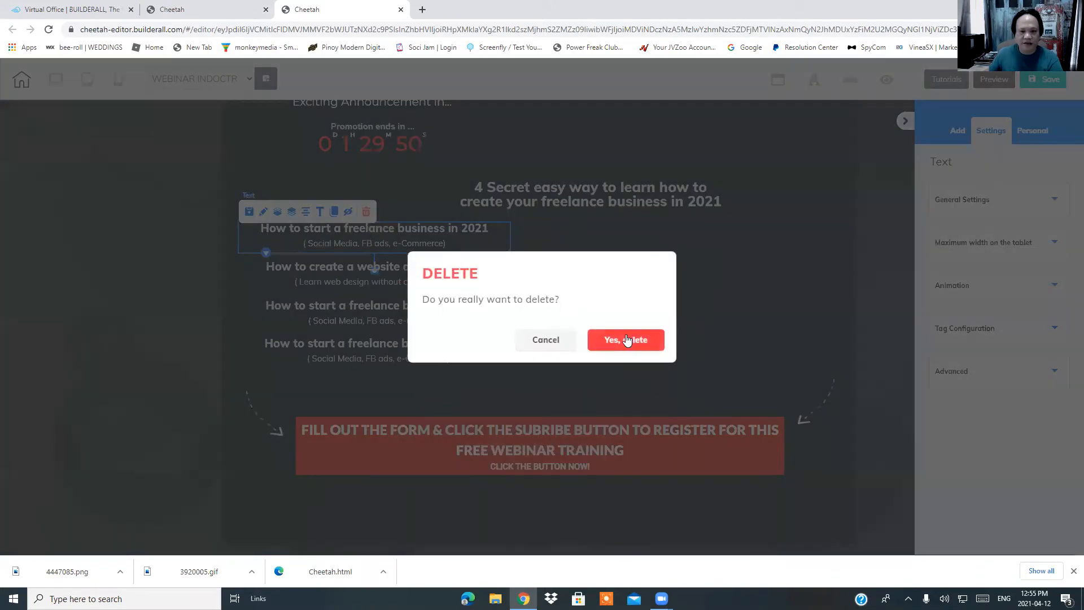
{"action": "left_click", "coordinate": [627, 338]}
{"action": "left_click", "coordinate": [448, 278]}
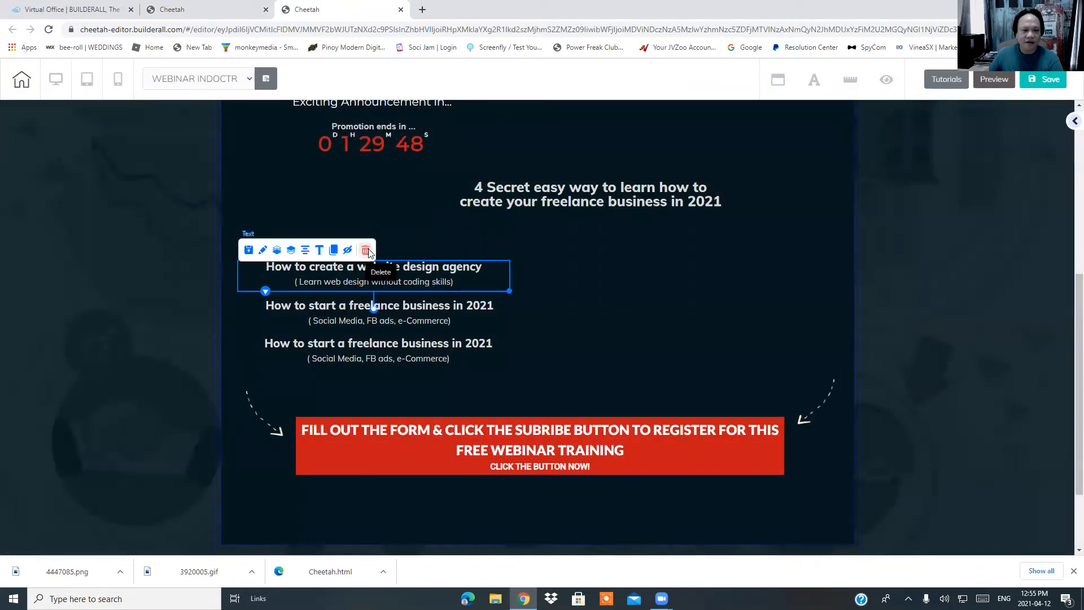
{"action": "left_click", "coordinate": [366, 249]}
{"action": "left_click", "coordinate": [624, 339]}
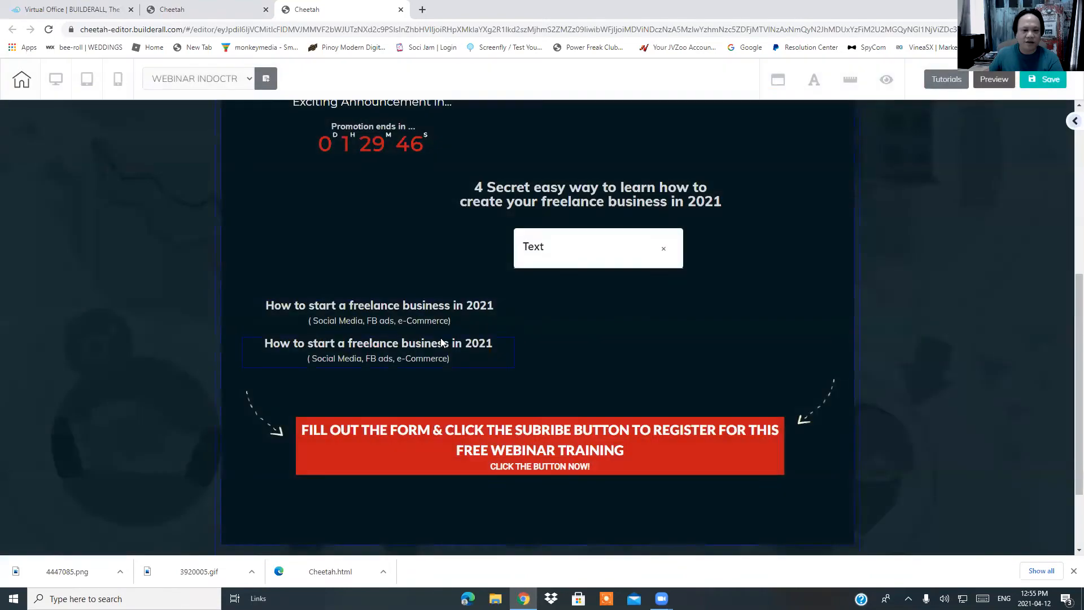
{"action": "left_click", "coordinate": [443, 346]}
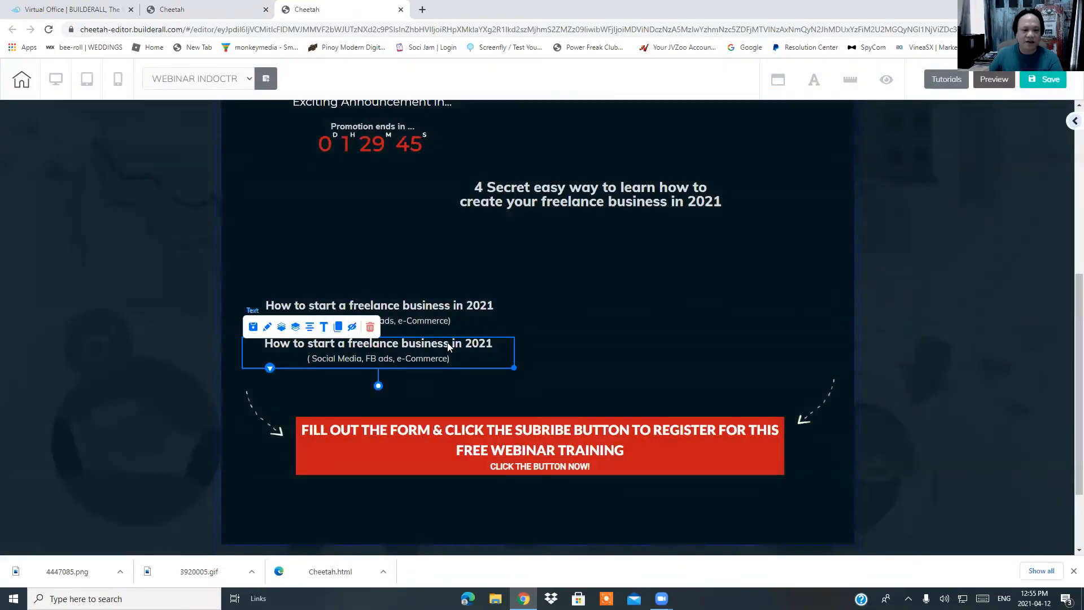
{"action": "left_click", "coordinate": [369, 328]}
{"action": "left_click", "coordinate": [624, 340]}
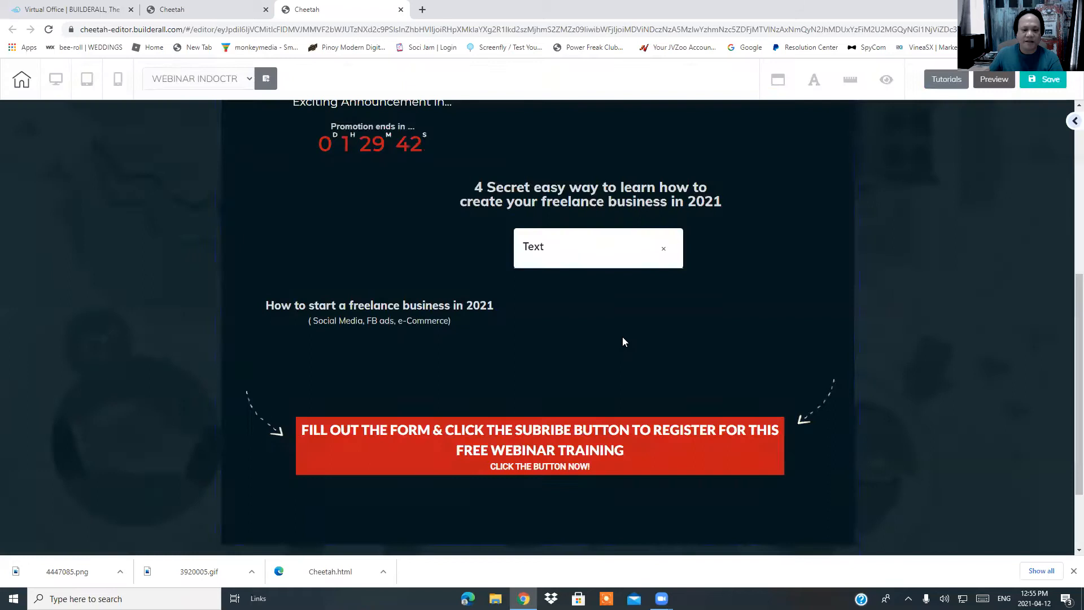
Delete the red "FILL OUT THE FORM" button and the remaining "How to start a freelance business in 2021" text.
{"action": "left_click", "coordinate": [616, 438]}
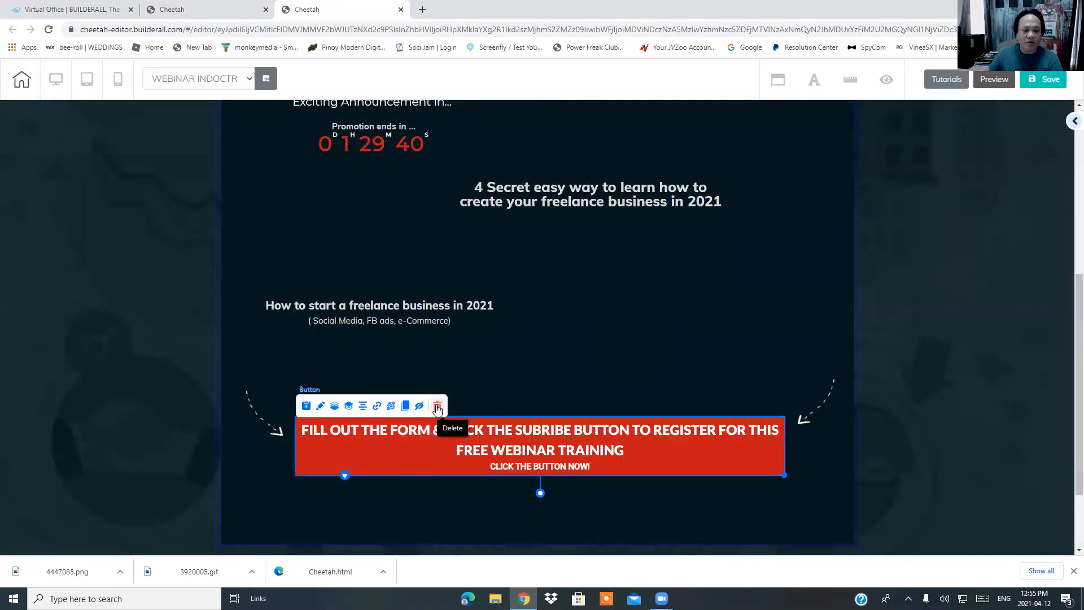
{"action": "left_click", "coordinate": [437, 406]}
{"action": "left_click", "coordinate": [628, 342]}
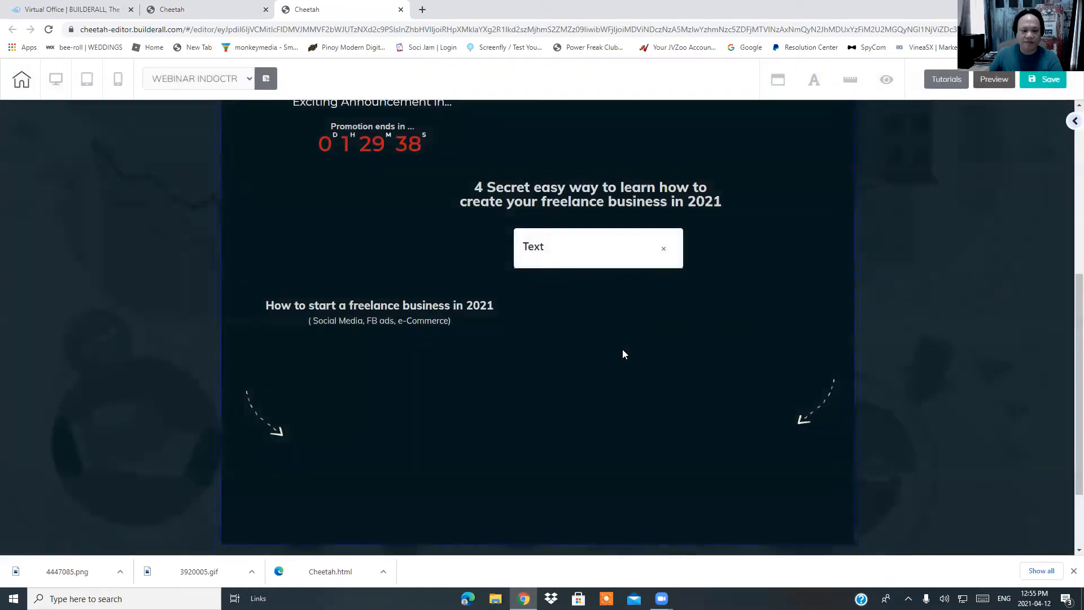
{"action": "left_click", "coordinate": [434, 315]}
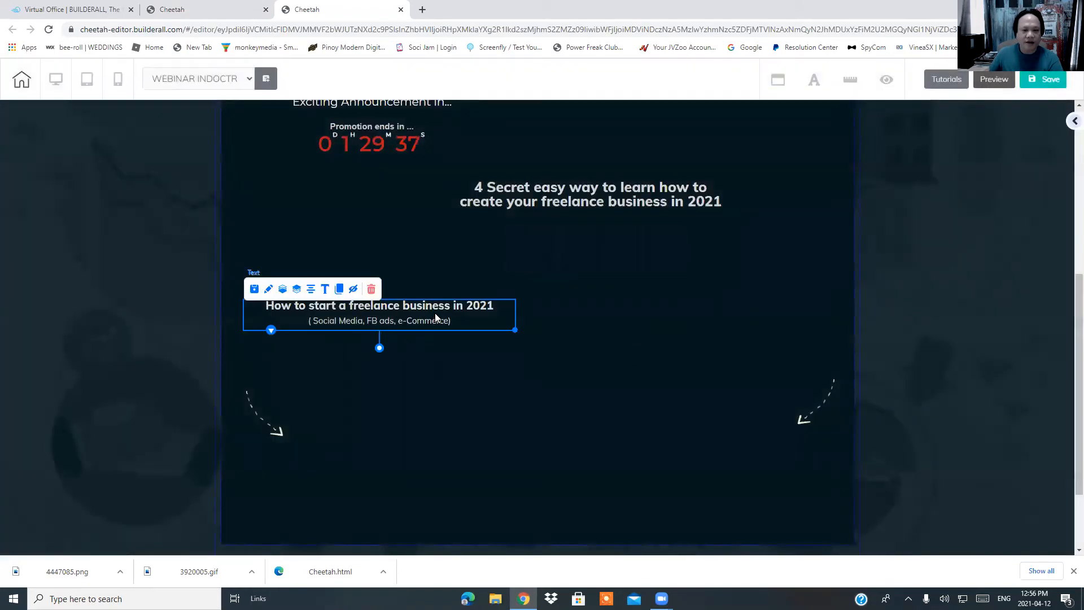
{"action": "left_click", "coordinate": [372, 290]}
{"action": "left_click", "coordinate": [626, 340]}
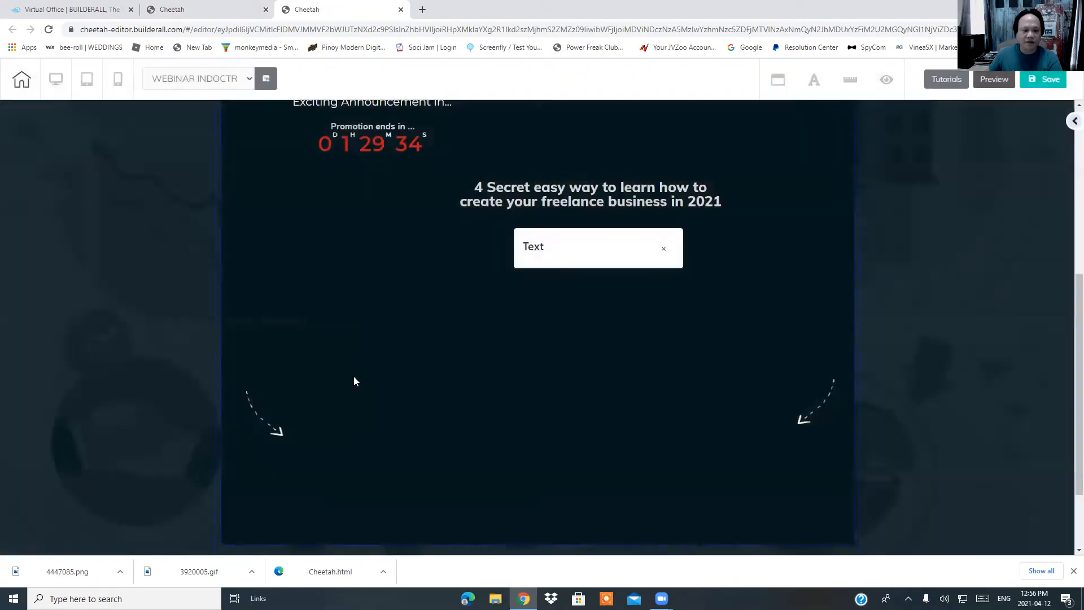
Delete both dashed arrow images near the bottom of the panel.
{"action": "left_click", "coordinate": [255, 413]}
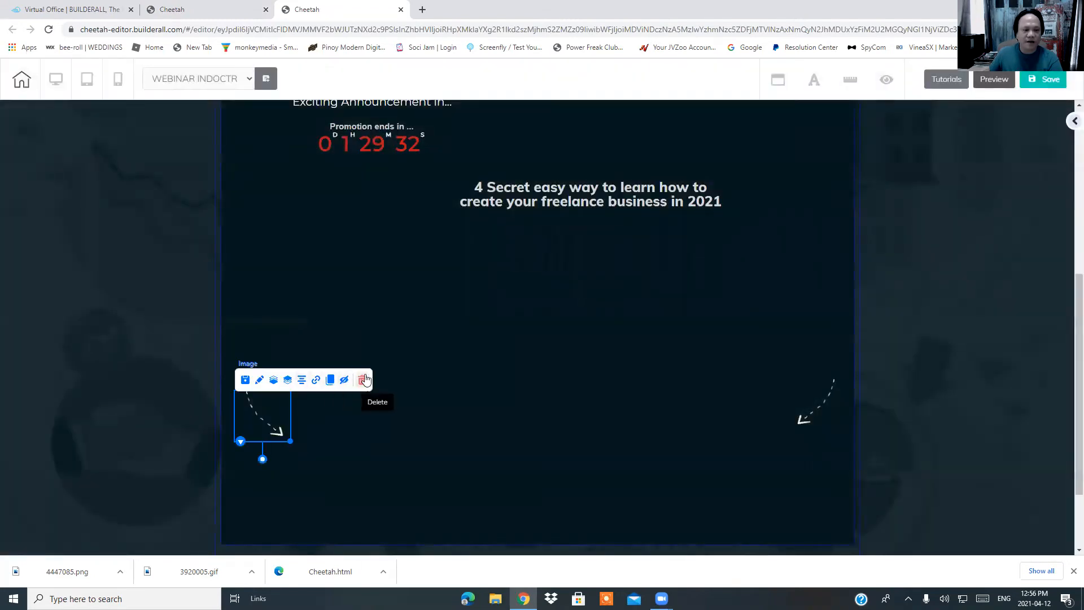
{"action": "left_click", "coordinate": [363, 379]}
{"action": "left_click", "coordinate": [630, 341]}
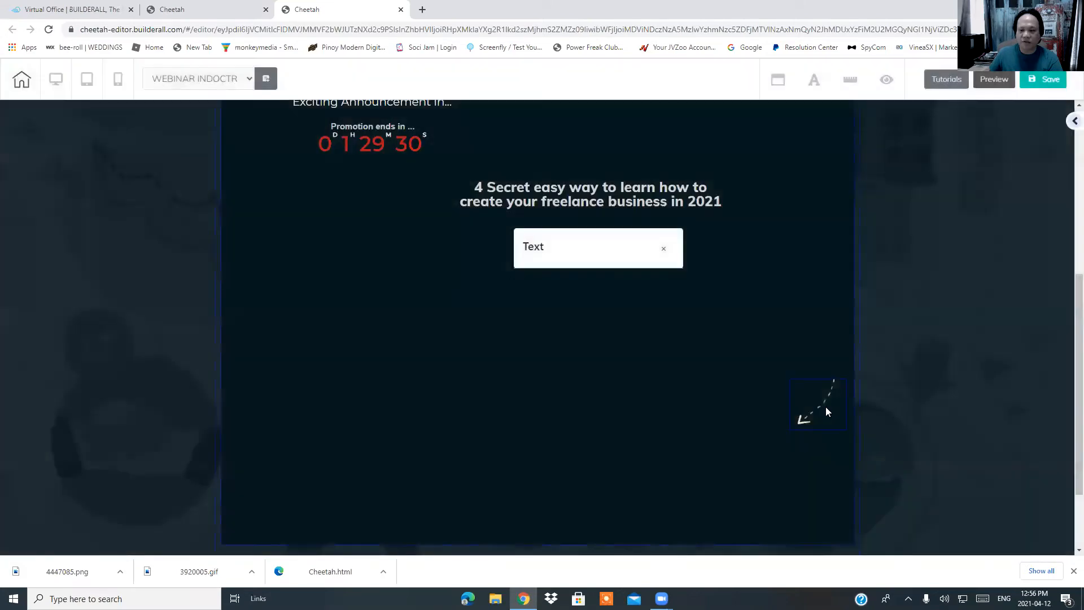
{"action": "left_click", "coordinate": [826, 407]}
{"action": "left_click", "coordinate": [917, 369]}
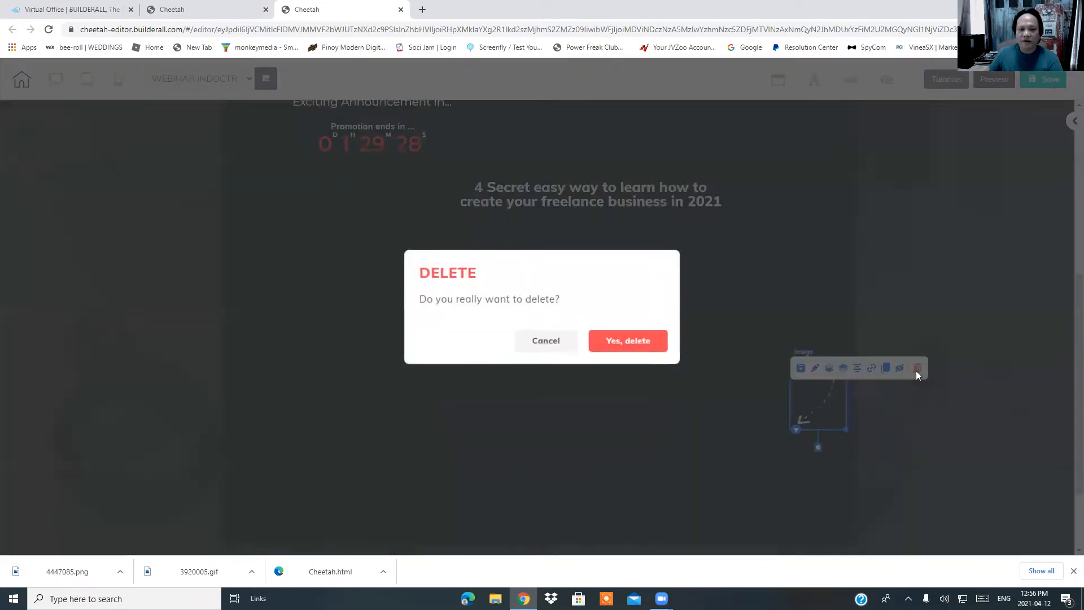
{"action": "left_click", "coordinate": [639, 346]}
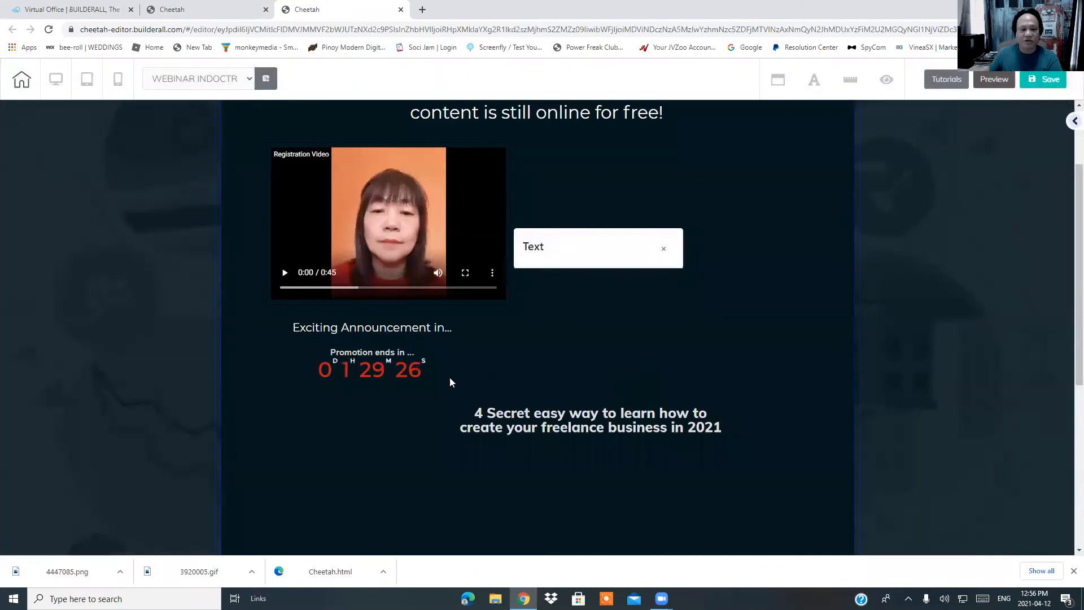
{"action": "left_click", "coordinate": [664, 249]}
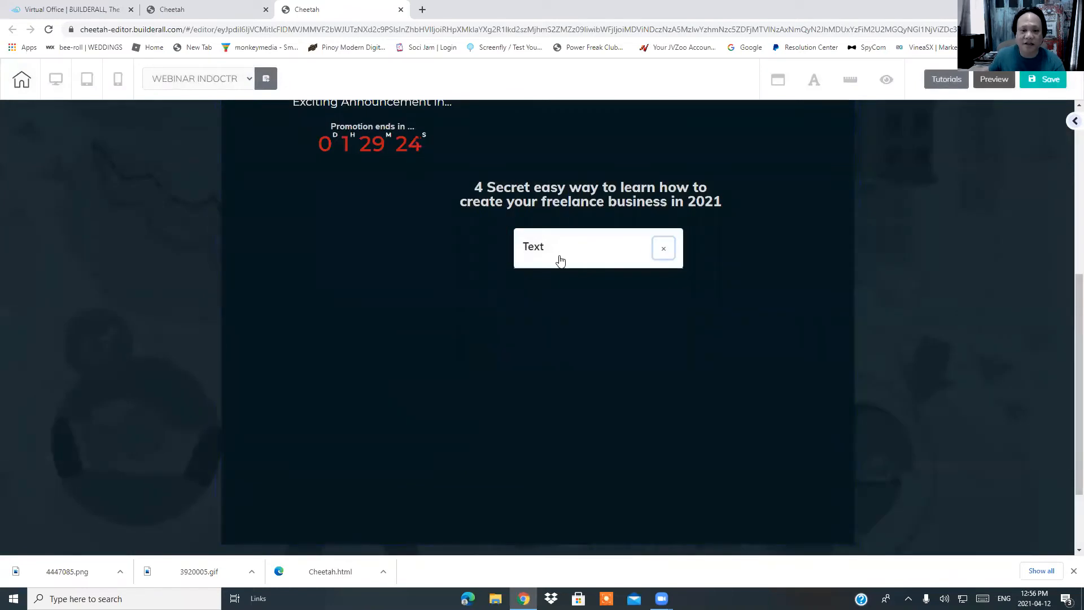
Delete the "Promotion ends in" countdown timer.
{"action": "left_click", "coordinate": [373, 145]}
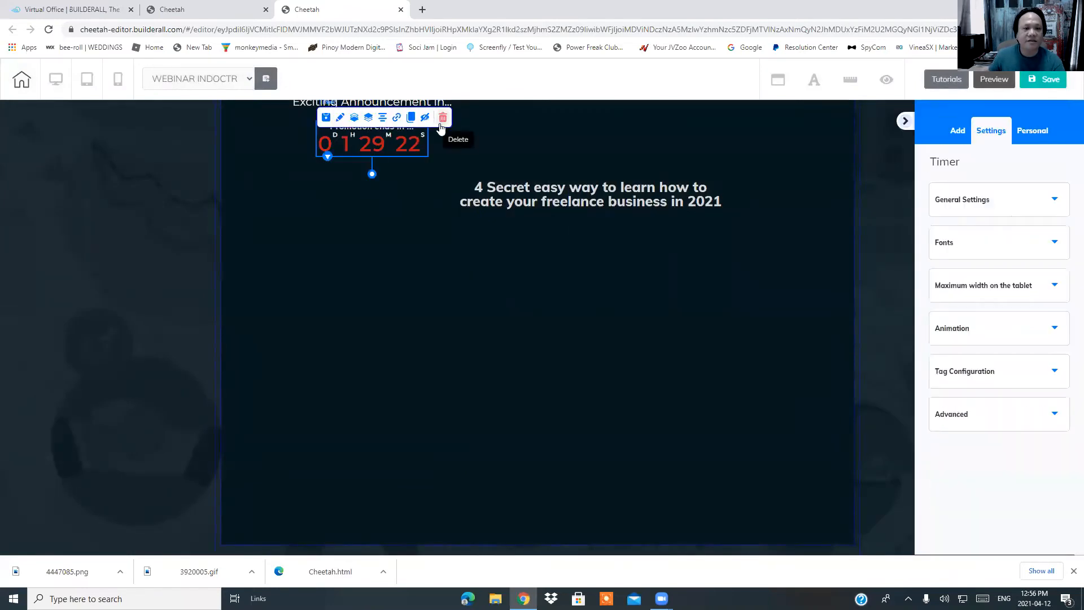
{"action": "left_click", "coordinate": [442, 117]}
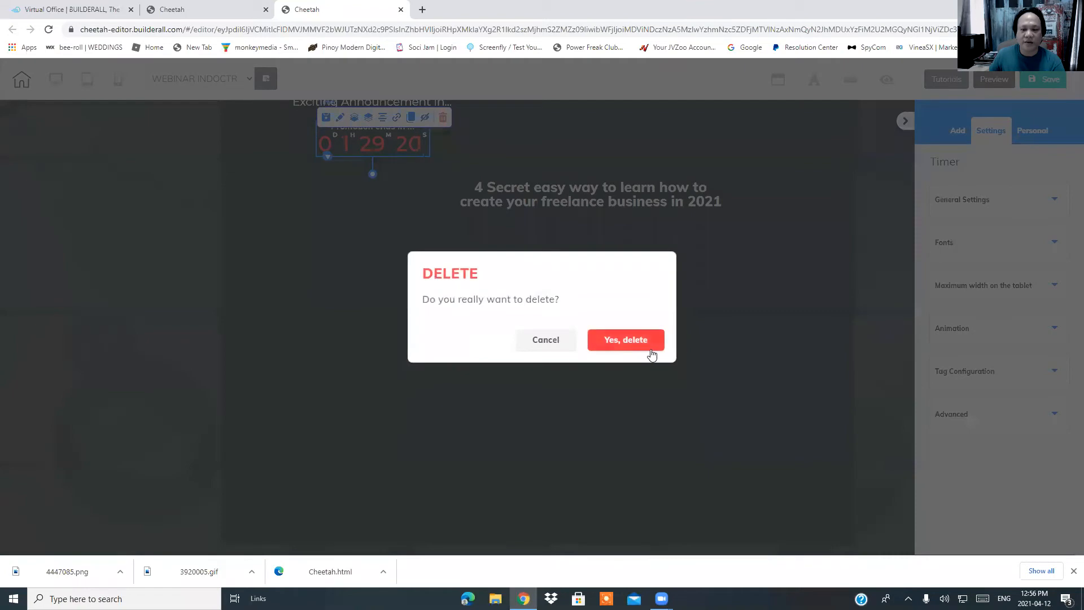
{"action": "left_click", "coordinate": [648, 352]}
Move the registration video to the middle under the headline and place the "4 Secret easy way" heading lower down beneath it.
{"action": "scroll", "coordinate": [475, 347], "scroll_direction": "up", "scroll_amount": 4}
{"action": "scroll", "coordinate": [594, 361], "scroll_direction": "up", "scroll_amount": 2}
{"action": "left_click_drag", "start_coordinate": [476, 384], "coordinate": [596, 396]}
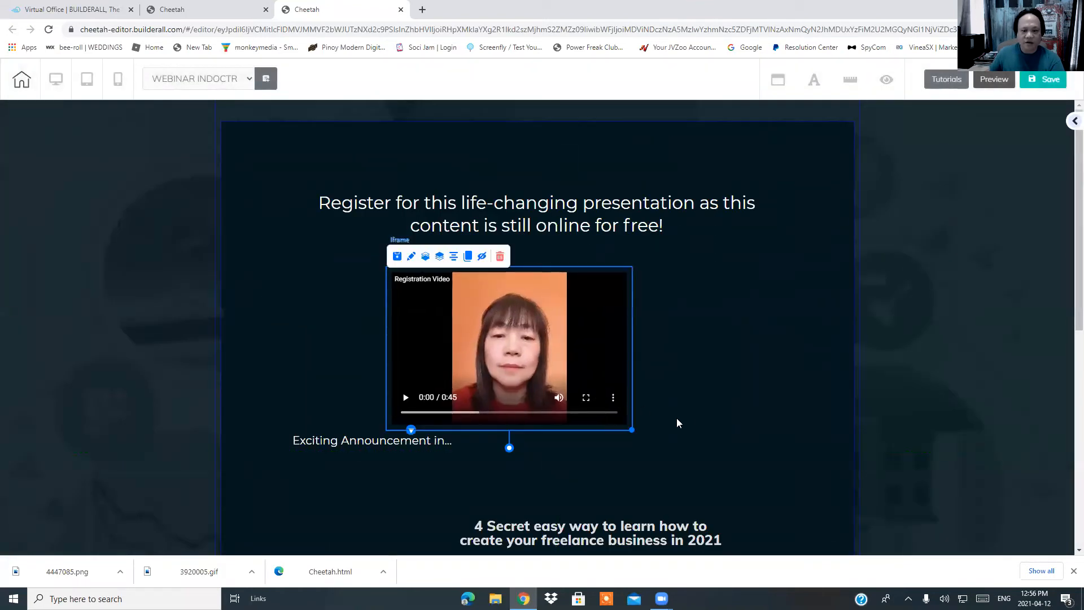
{"action": "scroll", "coordinate": [689, 416], "scroll_direction": "down", "scroll_amount": 3}
{"action": "left_click_drag", "start_coordinate": [532, 358], "coordinate": [468, 469]}
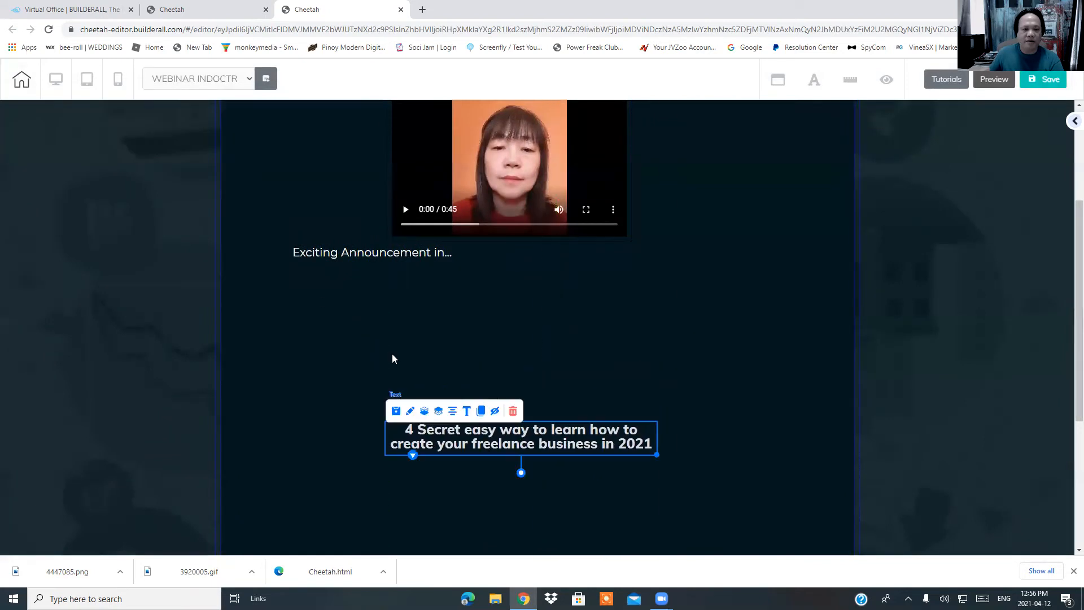
Delete the "Exciting Announcement in..." text below the video.
{"action": "left_click", "coordinate": [319, 252]}
{"action": "left_click_drag", "start_coordinate": [338, 253], "coordinate": [313, 302]}
{"action": "left_click", "coordinate": [375, 283]}
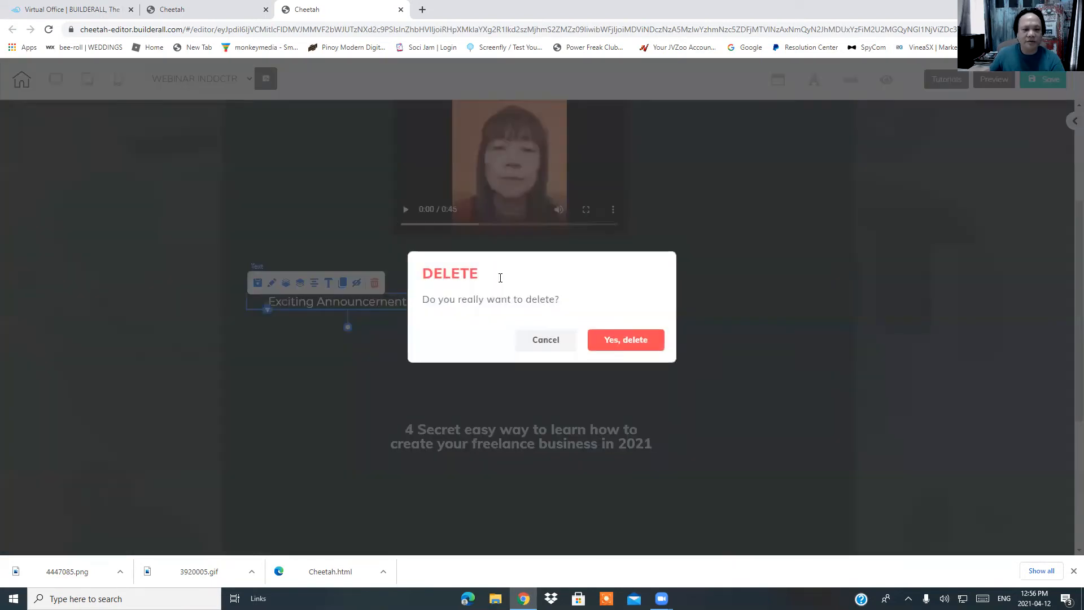
{"action": "left_click", "coordinate": [624, 339]}
Enlarge the registration video to well over half the panel's width and centre it horizontally just beneath the headline.
{"action": "left_click", "coordinate": [563, 201]}
{"action": "left_click_drag", "start_coordinate": [632, 243], "coordinate": [768, 353]}
{"action": "left_click_drag", "start_coordinate": [582, 253], "coordinate": [547, 274]}
{"action": "scroll", "coordinate": [644, 282], "scroll_direction": "up", "scroll_amount": 2}
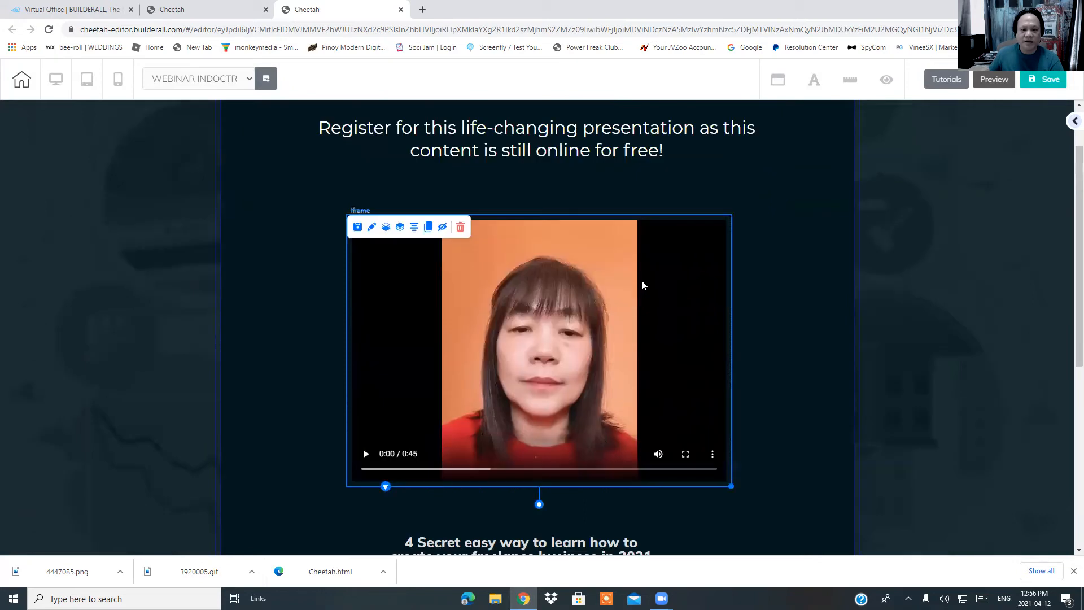
{"action": "left_click_drag", "start_coordinate": [641, 280], "coordinate": [642, 256]}
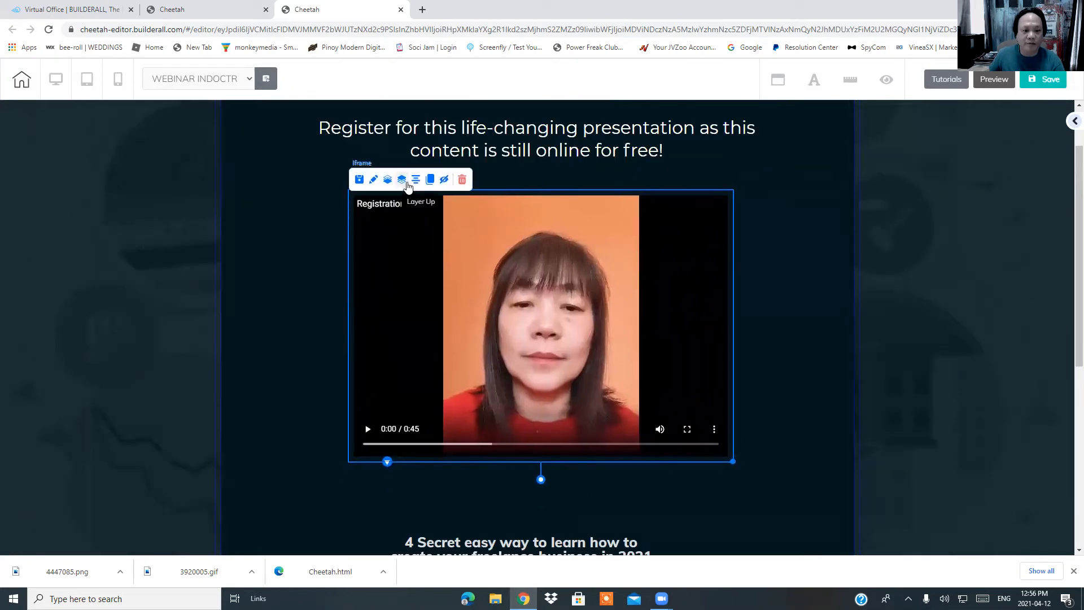
{"action": "left_click", "coordinate": [416, 180]}
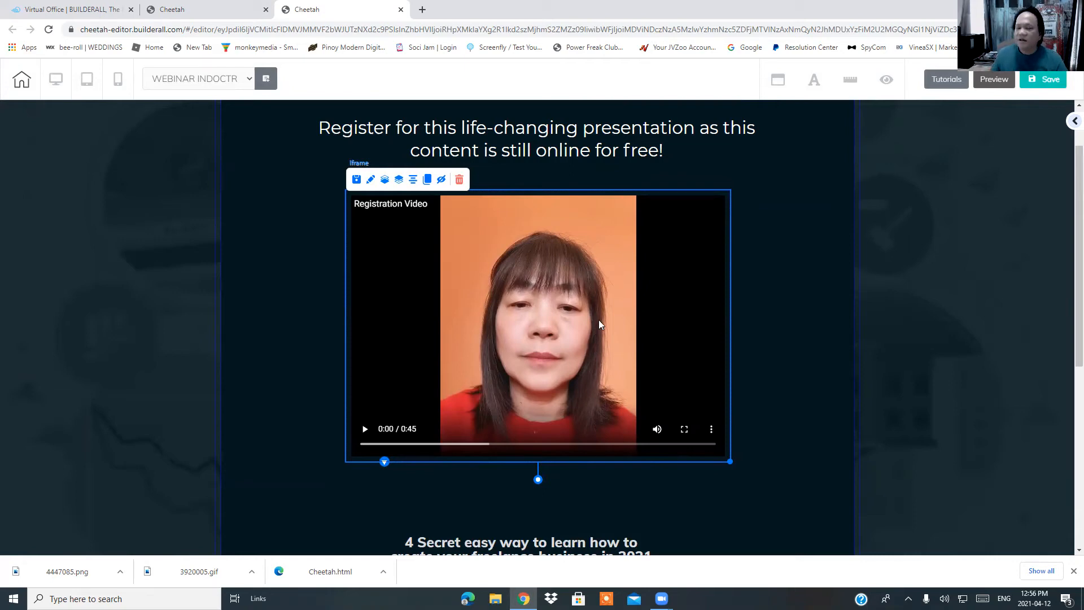
Replace the headline above the video with "GET READY FOR OUR UPCOMING WEBINAR".
{"action": "left_click", "coordinate": [625, 135]}
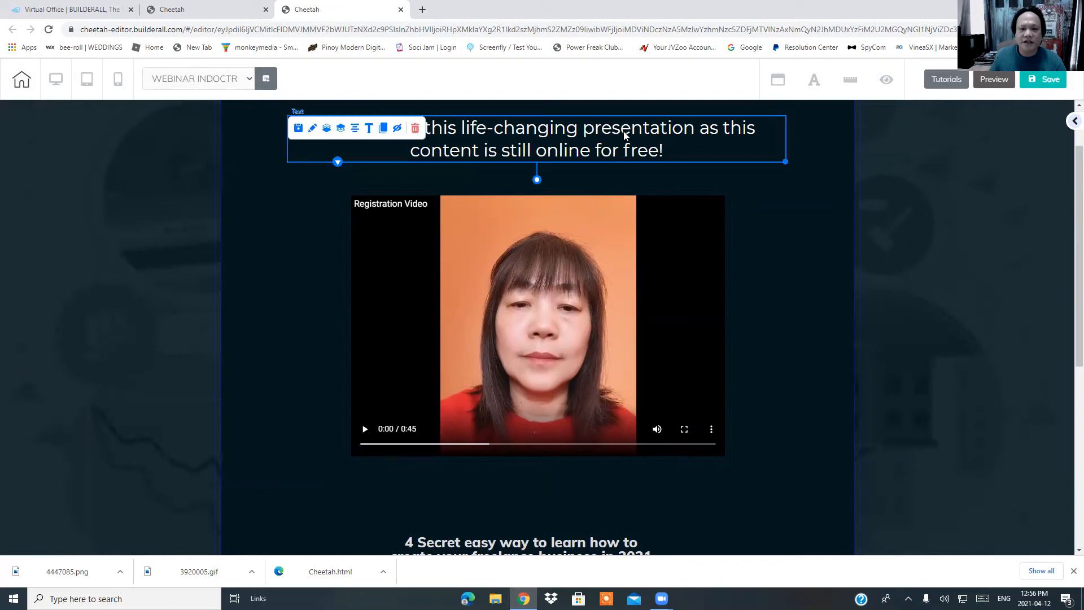
{"action": "double_click", "coordinate": [681, 143]}
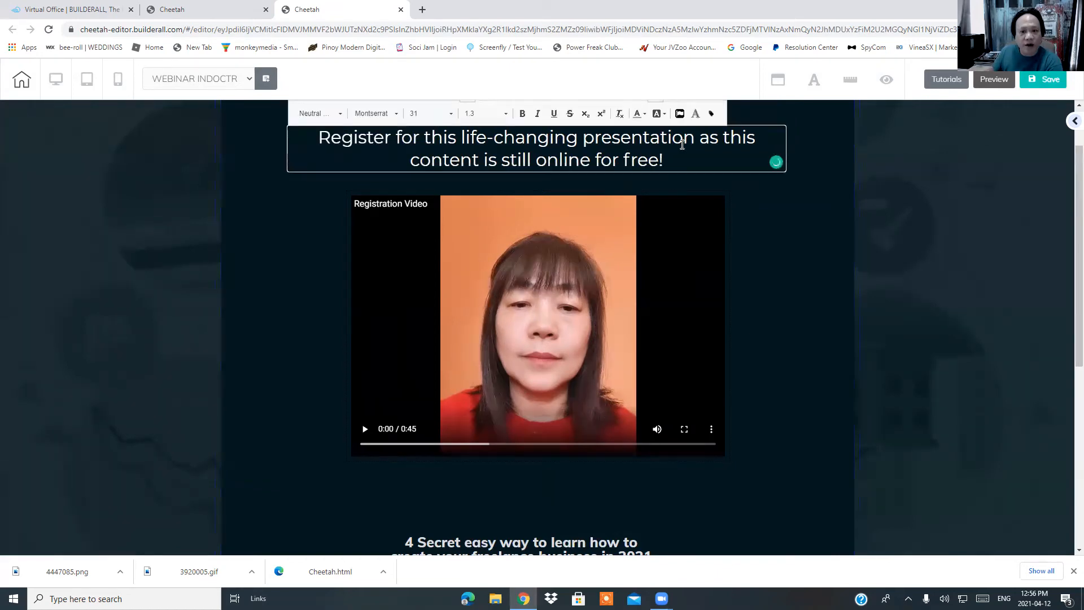
{"action": "key", "text": "BackSpace"}
{"action": "key", "text": "BackSpace"}
{"action": "key", "text": "BackSpace"}
{"action": "key", "text": "BackSpace"}
{"action": "key", "text": "BackSpace"}
{"action": "key", "text": "BackSpace"}
{"action": "key", "text": "BackSpace"}
{"action": "key", "text": "BackSpace"}
{"action": "key", "text": "BackSpace"}
{"action": "key", "text": "BackSpace"}
{"action": "key", "text": "BackSpace"}
{"action": "key", "text": "BackSpace"}
{"action": "key", "text": "BackSpace"}
{"action": "key", "text": "BackSpace"}
{"action": "key", "text": "BackSpace"}
{"action": "key", "text": "BackSpace"}
{"action": "key", "text": "BackSpace"}
{"action": "key", "text": "BackSpace"}
{"action": "key", "text": "BackSpace"}
{"action": "key", "text": "BackSpace"}
{"action": "key", "text": "BackSpace"}
{"action": "key", "text": "BackSpace"}
{"action": "key", "text": "BackSpace"}
{"action": "key", "text": "BackSpace"}
{"action": "key", "text": "BackSpace"}
{"action": "key", "text": "BackSpace"}
{"action": "key", "text": "BackSpace"}
{"action": "key", "text": "BackSpace"}
{"action": "key", "text": "BackSpace"}
{"action": "key", "text": "BackSpace"}
{"action": "key", "text": "BackSpace"}
{"action": "key", "text": "BackSpace"}
{"action": "key", "text": "BackSpace"}
{"action": "key", "text": "BackSpace"}
{"action": "key", "text": "BackSpace"}
{"action": "key", "text": "BackSpace"}
{"action": "key", "text": "BackSpace"}
{"action": "key", "text": "BackSpace"}
{"action": "key", "text": "BackSpace"}
{"action": "key", "text": "BackSpace"}
{"action": "key", "text": "BackSpace"}
{"action": "key", "text": "BackSpace"}
{"action": "key", "text": "BackSpace"}
{"action": "key", "text": "BackSpace"}
{"action": "key", "text": "BackSpace"}
{"action": "key", "text": "BackSpace"}
{"action": "key", "text": "BackSpace"}
{"action": "key", "text": "BackSpace"}
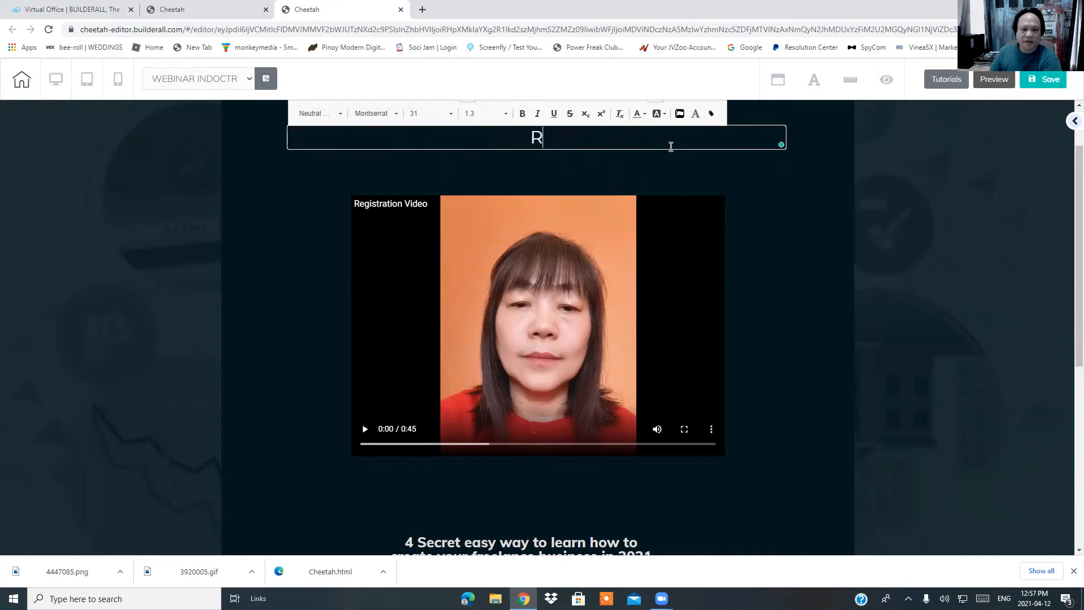
{"action": "key", "text": "BackSpace"}
{"action": "type", "text": "GET"}
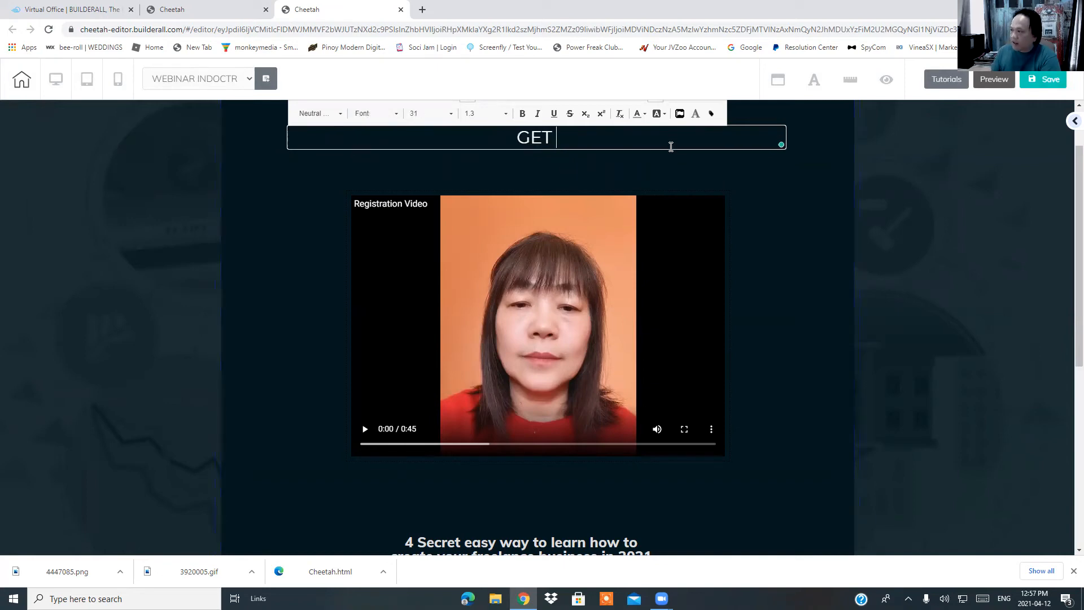
{"action": "key", "text": "BackSpace"}
{"action": "key", "text": "BackSpace"}
{"action": "key", "text": "BackSpace"}
{"action": "key", "text": "BackSpace"}
{"action": "type", "text": "GET "}
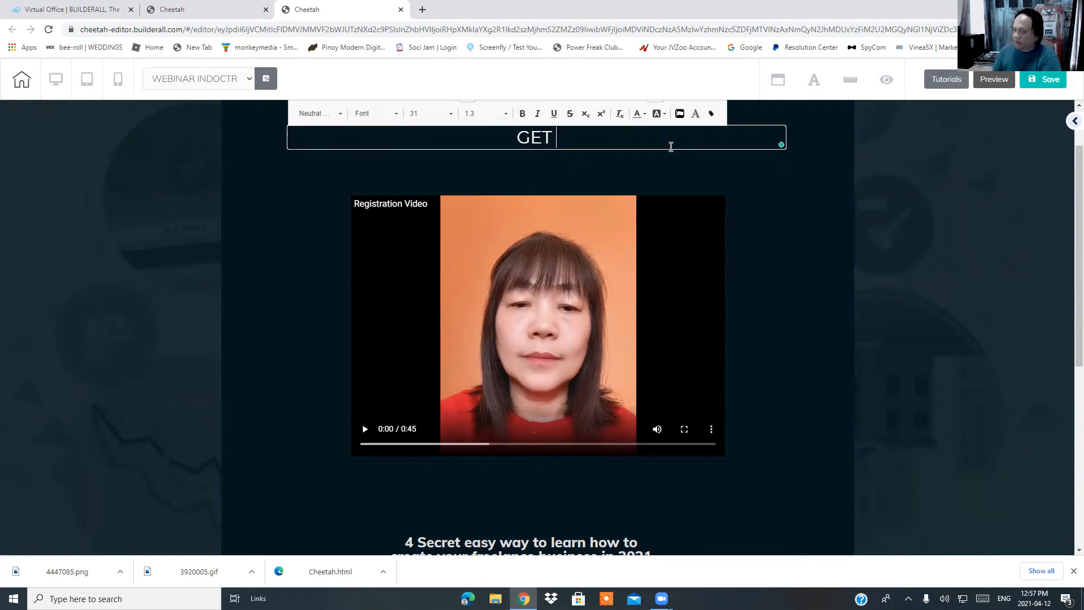
{"action": "type", "text": "READY"}
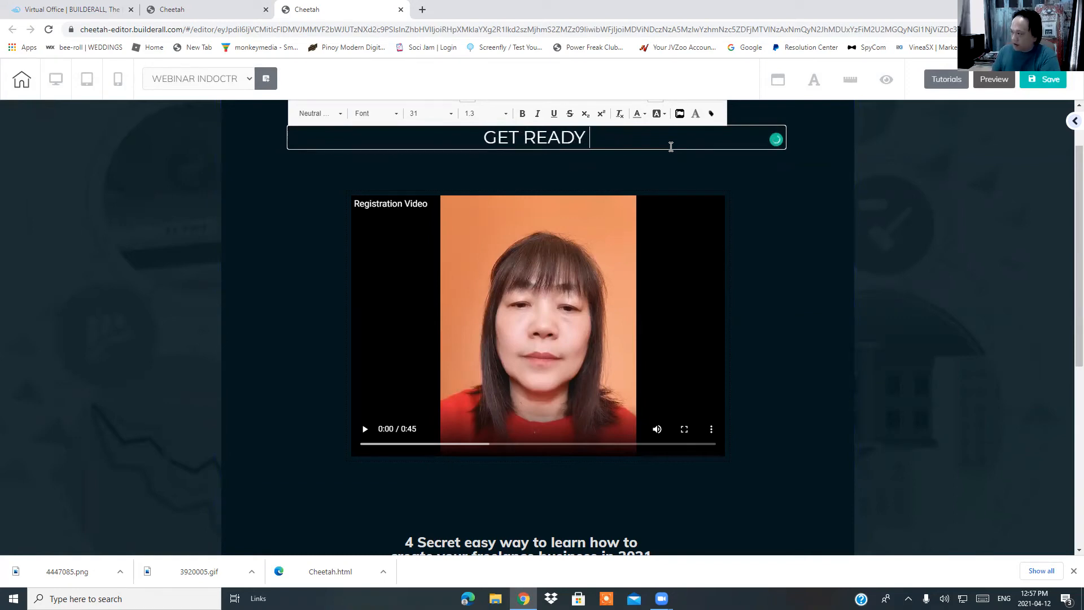
{"action": "type", "text": " FOR OU"}
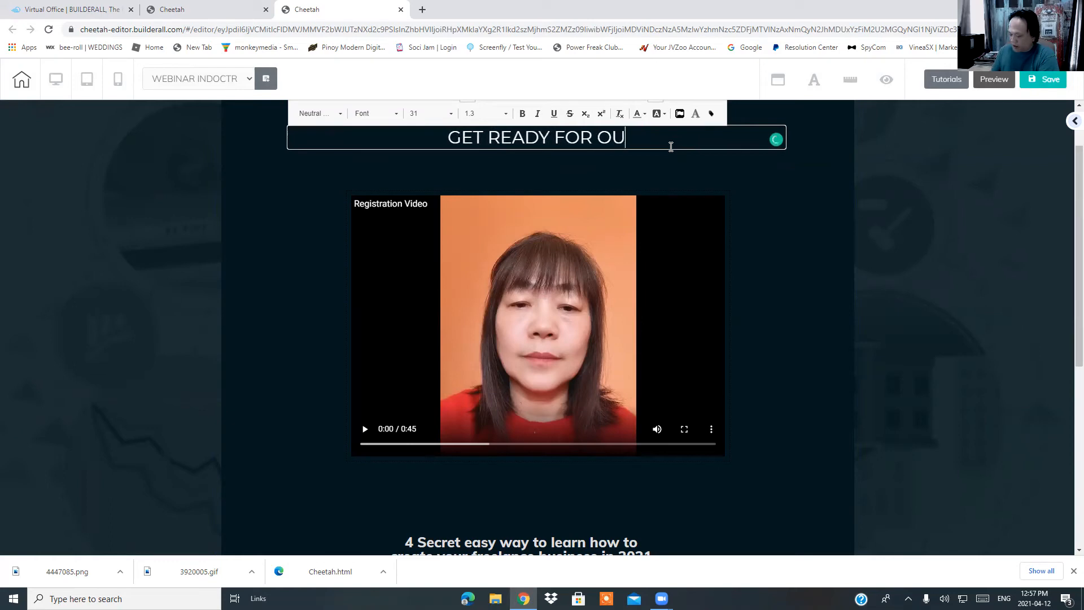
{"action": "type", "text": "R UP"}
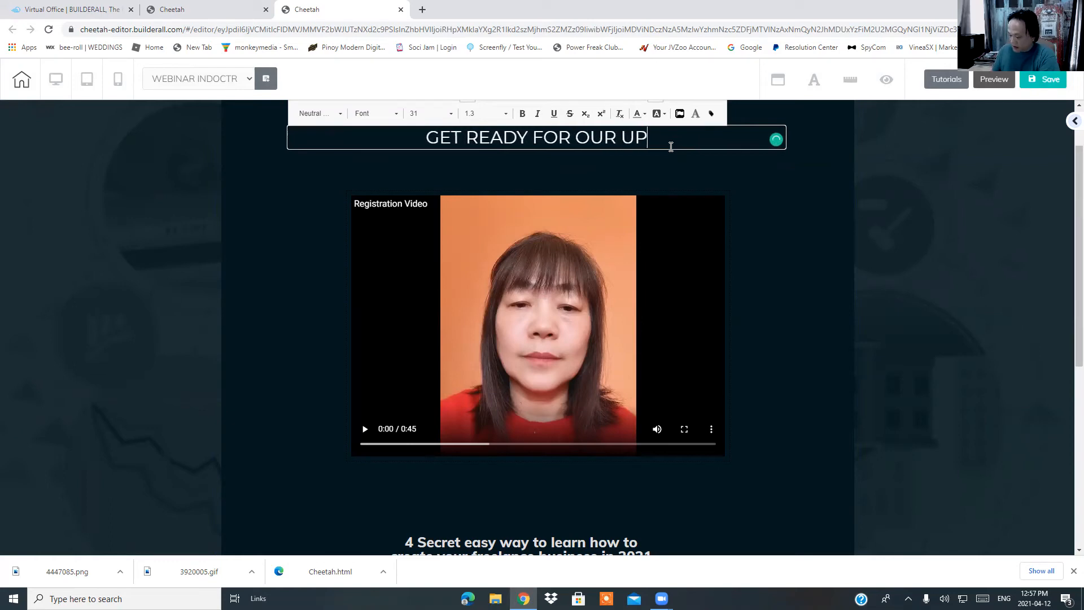
{"action": "type", "text": "COMING "}
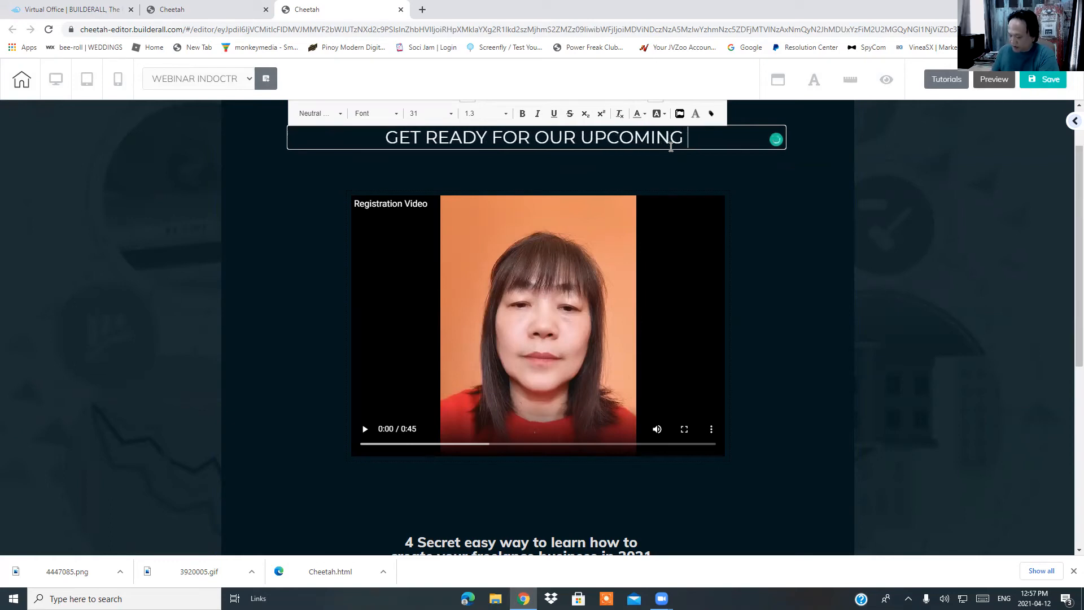
{"action": "type", "text": "WEBINAR"}
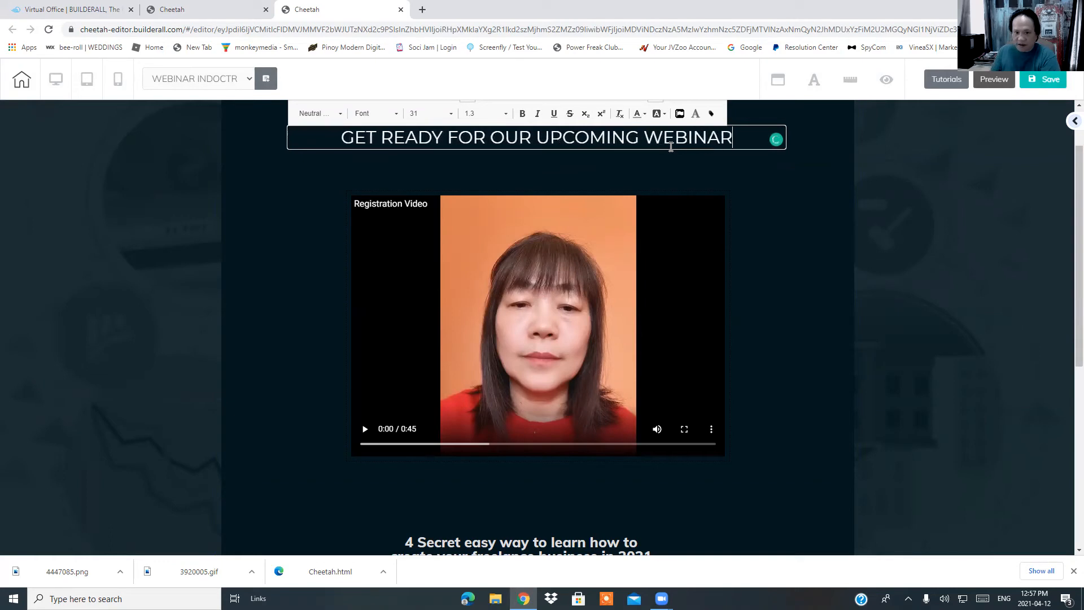
Finish editing the "GET READY FOR OUR UPCOMING WEBINAR" headline and centre it horizontally in the panel.
{"action": "left_click", "coordinate": [810, 199]}
{"action": "scroll", "coordinate": [762, 236], "scroll_direction": "up", "scroll_amount": 1}
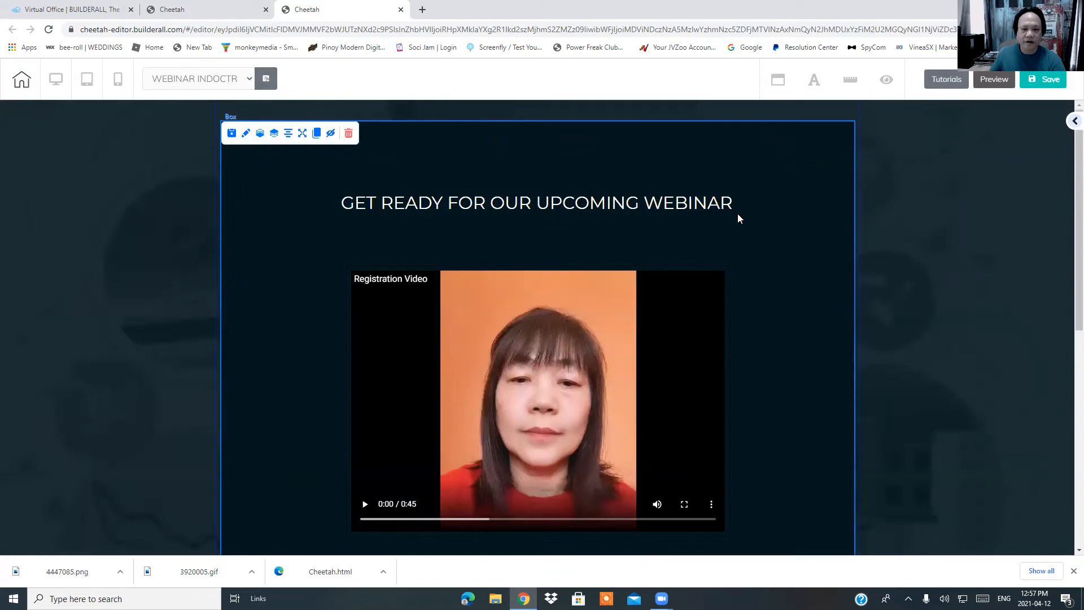
{"action": "left_click", "coordinate": [705, 206]}
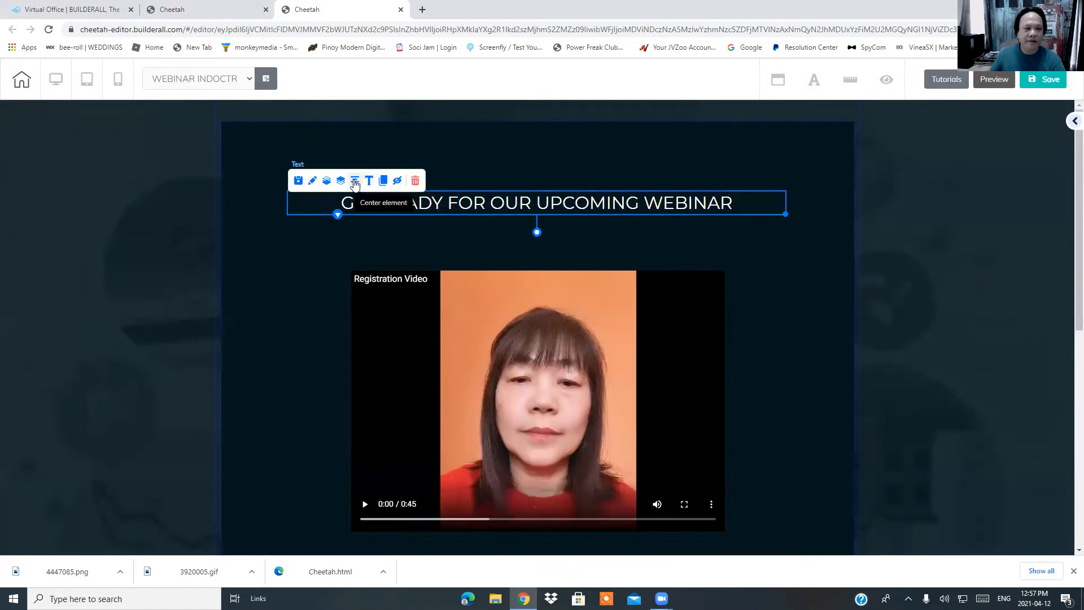
Move the "4 Secret easy way" heading slightly up towards the video.
{"action": "scroll", "coordinate": [480, 374], "scroll_direction": "down", "scroll_amount": 1}
{"action": "scroll", "coordinate": [478, 371], "scroll_direction": "down", "scroll_amount": 3}
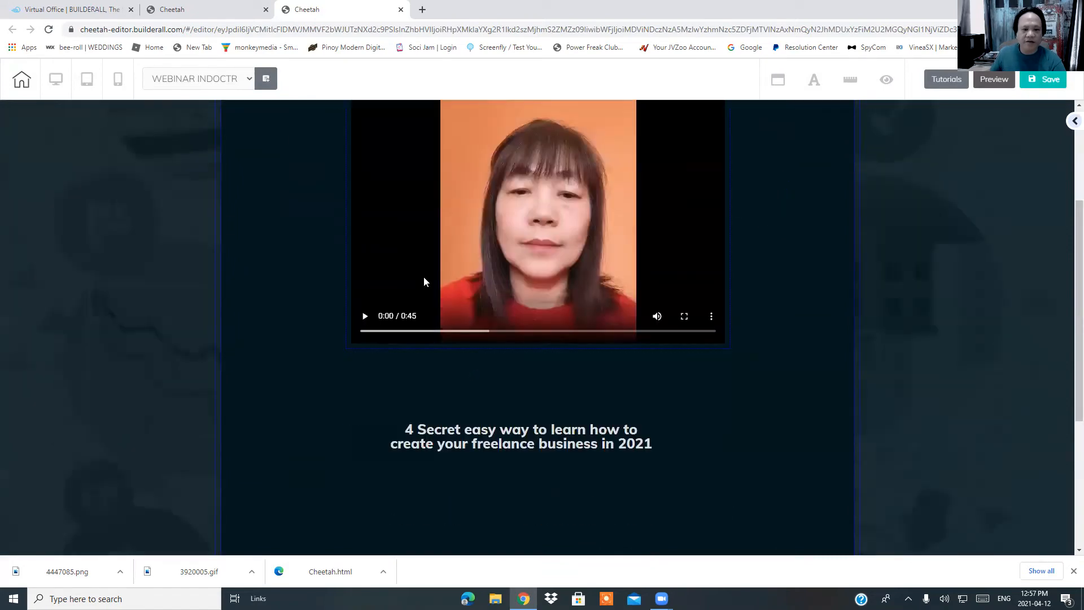
{"action": "scroll", "coordinate": [563, 324], "scroll_direction": "down", "scroll_amount": 3}
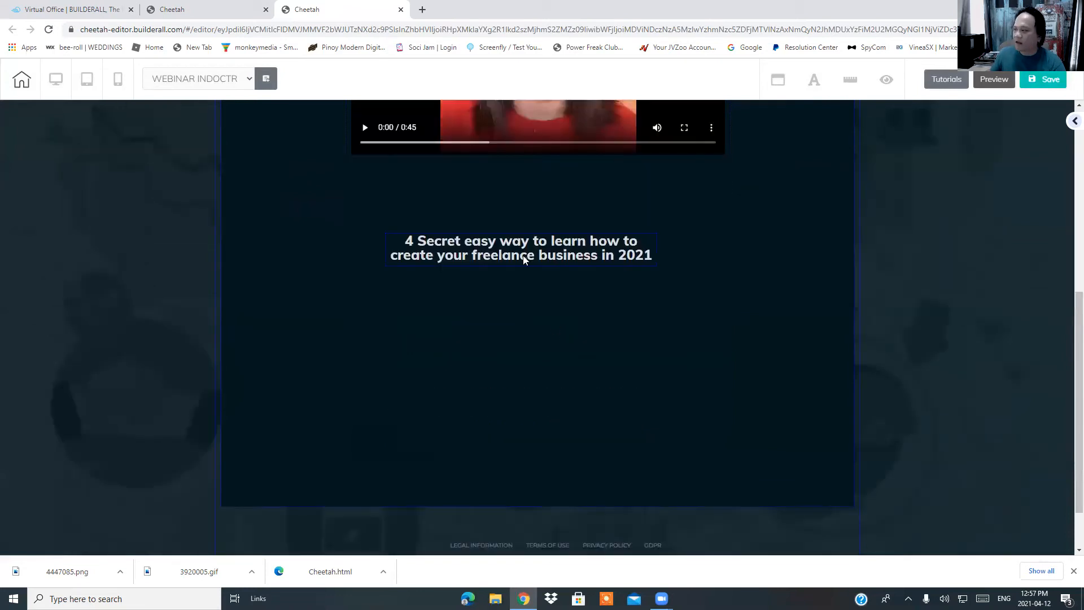
{"action": "left_click_drag", "start_coordinate": [520, 261], "coordinate": [534, 242]}
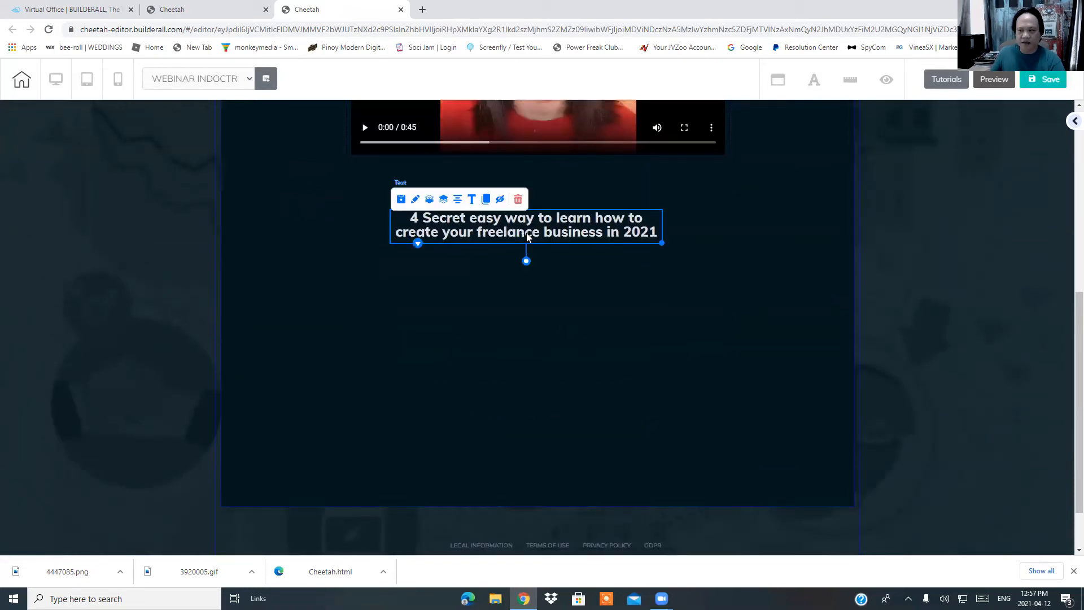
Replace the heading text with "You are all set for our webinar presentation." and the line "Make sure you have your pen and book handy inplace".
{"action": "double_click", "coordinate": [642, 232]}
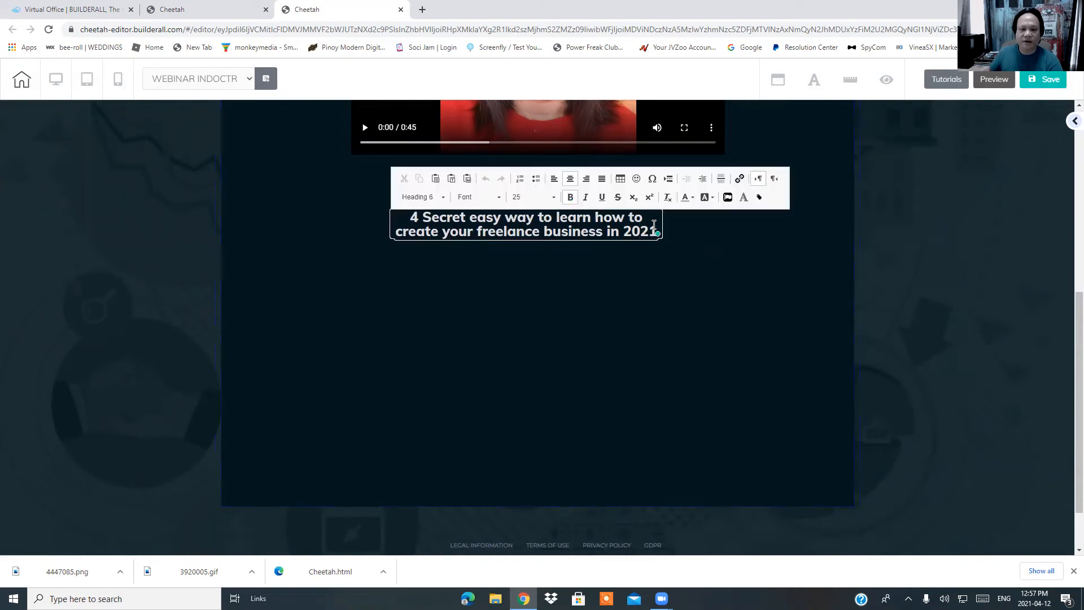
{"action": "key", "text": "BackSpace"}
{"action": "key", "text": "BackSpace"}
{"action": "key", "text": "BackSpace"}
{"action": "key", "text": "BackSpace"}
{"action": "key", "text": "BackSpace"}
{"action": "key", "text": "BackSpace"}
{"action": "key", "text": "BackSpace"}
{"action": "key", "text": "BackSpace"}
{"action": "key", "text": "BackSpace"}
{"action": "key", "text": "BackSpace"}
{"action": "key", "text": "BackSpace"}
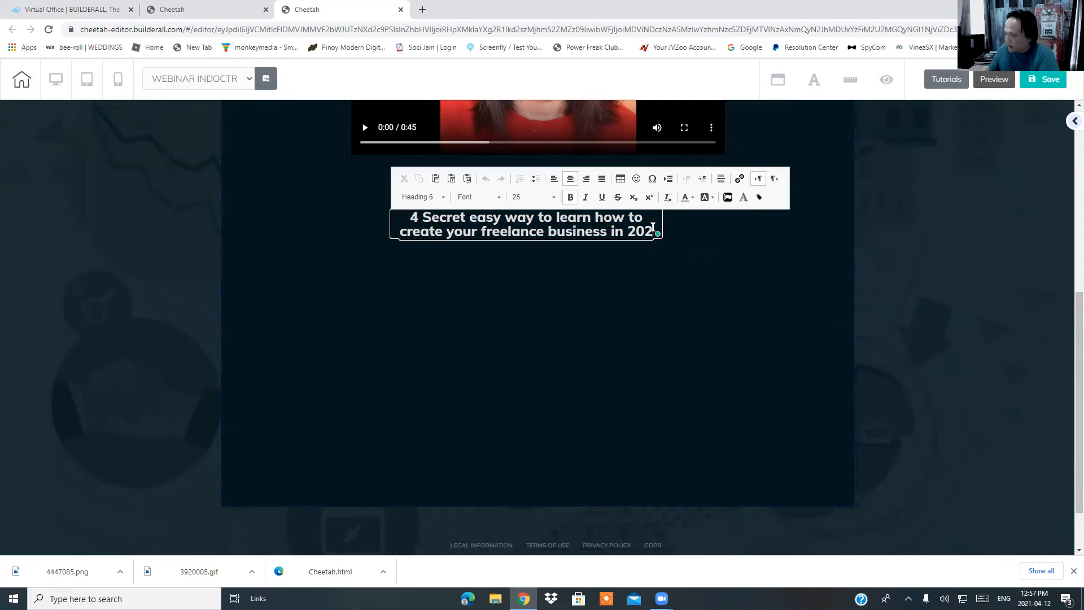
{"action": "key", "text": "BackSpace"}
{"action": "key", "text": "BackSpace"}
{"action": "key", "text": "BackSpace"}
{"action": "key", "text": "BackSpace"}
{"action": "key", "text": "BackSpace"}
{"action": "key", "text": "BackSpace"}
{"action": "key", "text": "BackSpace"}
{"action": "key", "text": "BackSpace"}
{"action": "key", "text": "BackSpace"}
{"action": "key", "text": "BackSpace"}
{"action": "key", "text": "BackSpace"}
{"action": "key", "text": "BackSpace"}
{"action": "key", "text": "BackSpace"}
{"action": "key", "text": "BackSpace"}
{"action": "key", "text": "BackSpace"}
{"action": "key", "text": "BackSpace"}
{"action": "key", "text": "BackSpace"}
{"action": "key", "text": "BackSpace"}
{"action": "key", "text": "BackSpace"}
{"action": "key", "text": "BackSpace"}
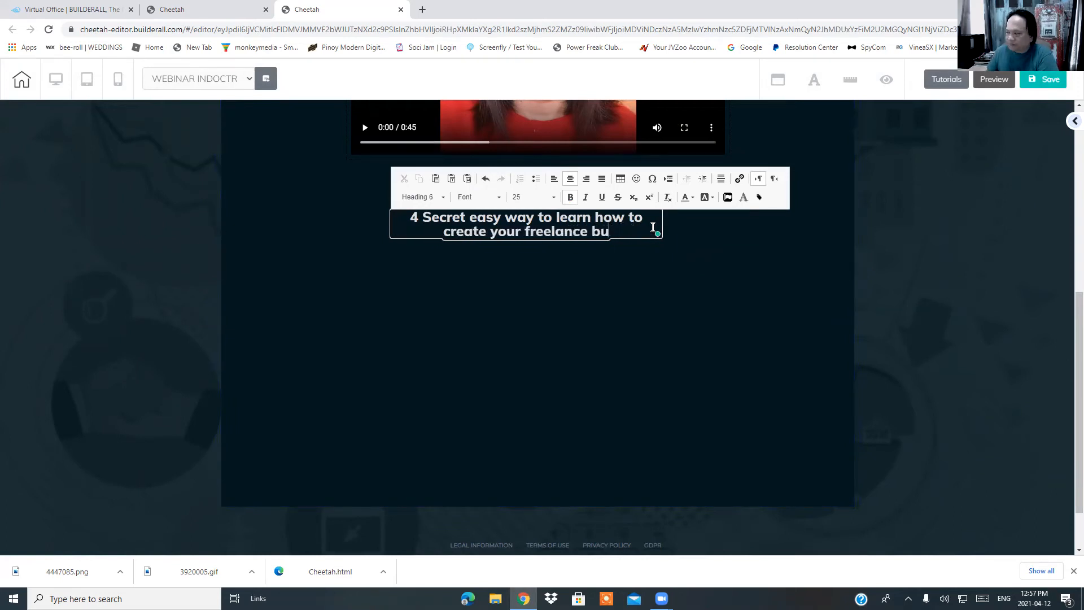
{"action": "key", "text": "BackSpace"}
{"action": "key", "text": "BackSpace"}
{"action": "key", "text": "BackSpace"}
{"action": "key", "text": "BackSpace"}
{"action": "key", "text": "BackSpace"}
{"action": "key", "text": "BackSpace"}
{"action": "key", "text": "BackSpace"}
{"action": "key", "text": "BackSpace"}
{"action": "key", "text": "BackSpace"}
{"action": "key", "text": "BackSpace"}
{"action": "key", "text": "BackSpace"}
{"action": "key", "text": "BackSpace"}
{"action": "key", "text": "BackSpace"}
{"action": "key", "text": "BackSpace"}
{"action": "key", "text": "BackSpace"}
{"action": "key", "text": "BackSpace"}
{"action": "key", "text": "BackSpace"}
{"action": "key", "text": "BackSpace"}
{"action": "key", "text": "BackSpace"}
{"action": "key", "text": "BackSpace"}
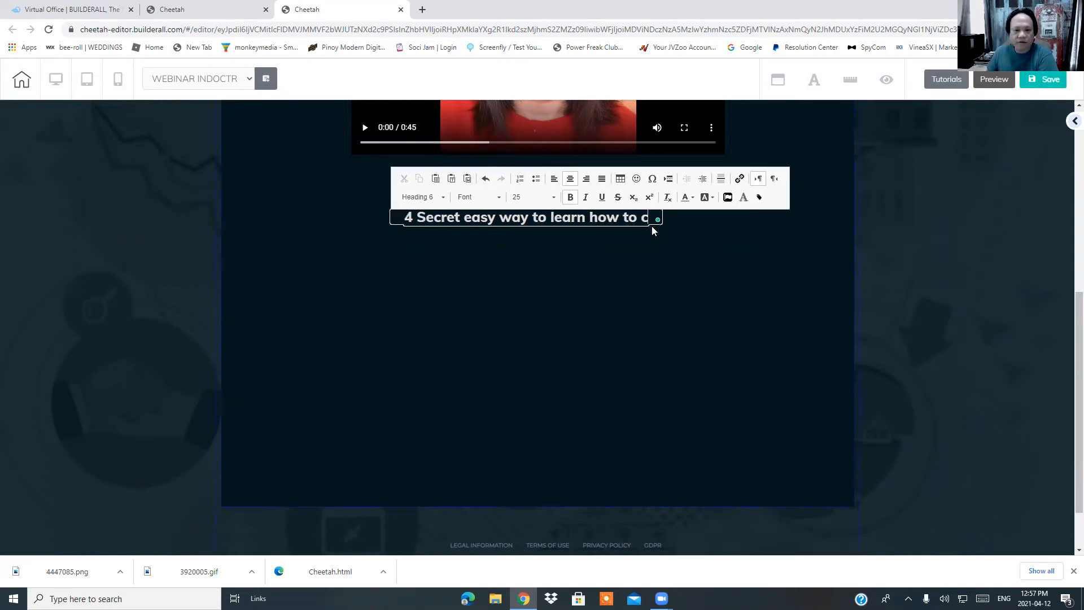
{"action": "key", "text": "BackSpace"}
{"action": "key", "text": "BackSpace"}
{"action": "key", "text": "BackSpace"}
{"action": "key", "text": "BackSpace"}
{"action": "key", "text": "BackSpace"}
{"action": "key", "text": "BackSpace"}
{"action": "key", "text": "BackSpace"}
{"action": "key", "text": "BackSpace"}
{"action": "key", "text": "BackSpace"}
{"action": "key", "text": "BackSpace"}
{"action": "key", "text": "BackSpace"}
{"action": "key", "text": "BackSpace"}
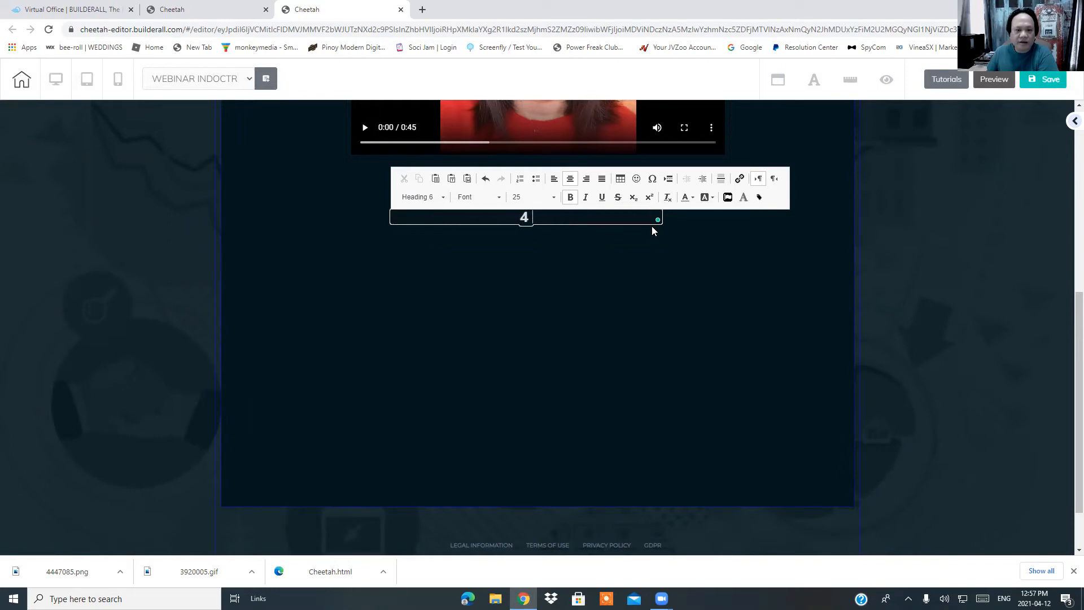
{"action": "type", "text": "You are all set for"}
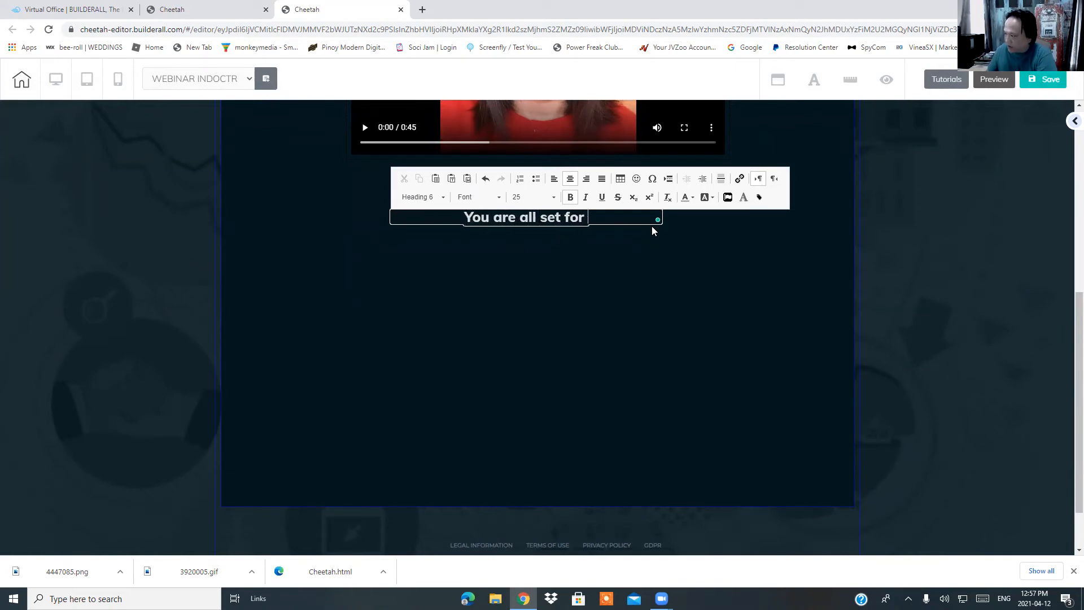
{"action": "type", "text": " our webinar presentation"}
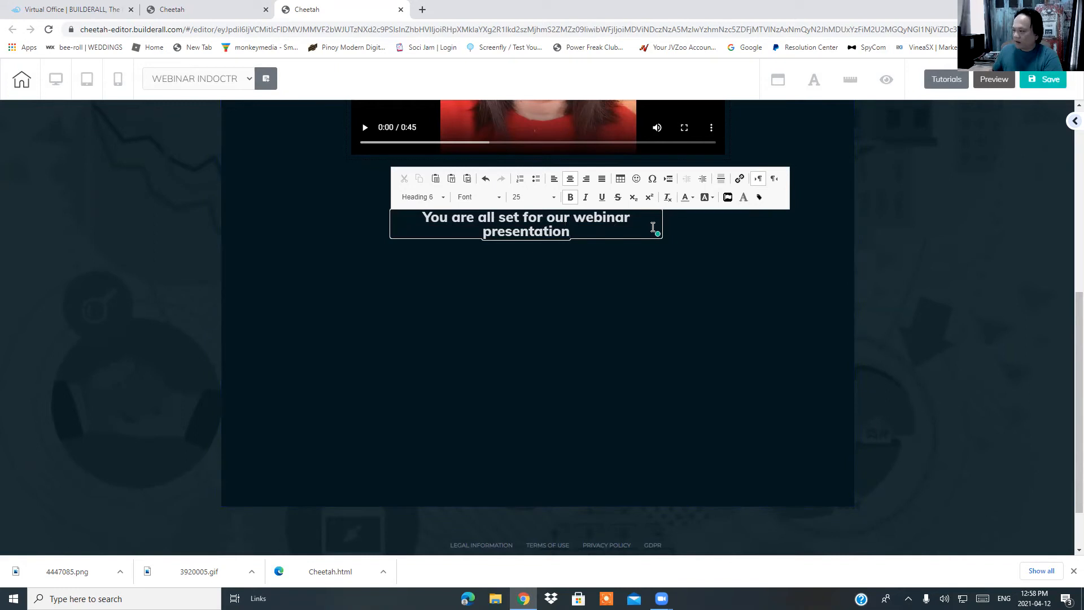
{"action": "type", "text": "."}
{"action": "key", "text": "Return"}
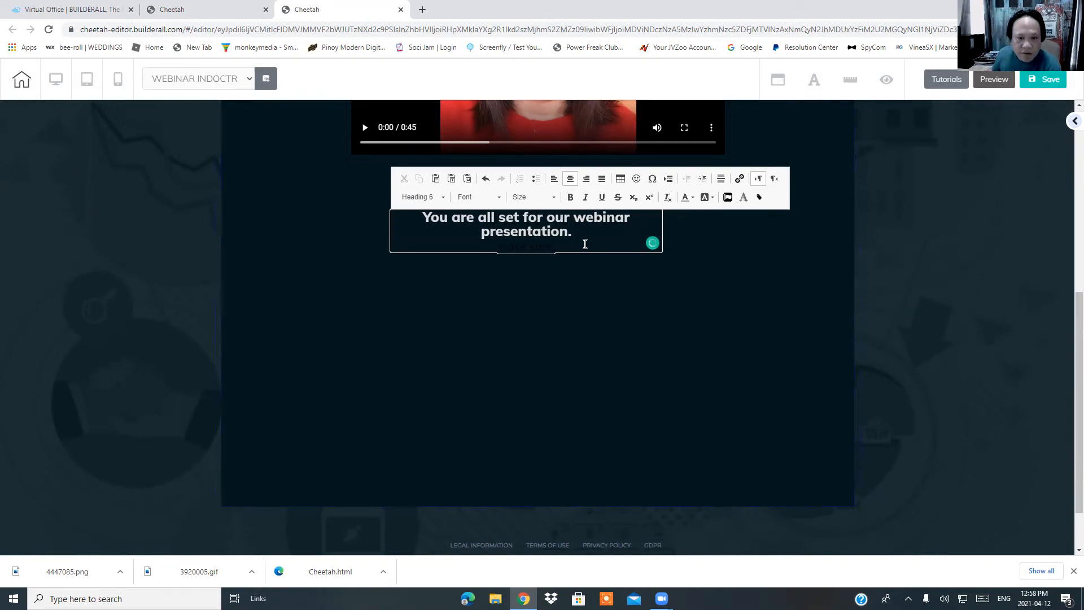
{"action": "left_click_drag", "start_coordinate": [501, 249], "coordinate": [605, 249]}
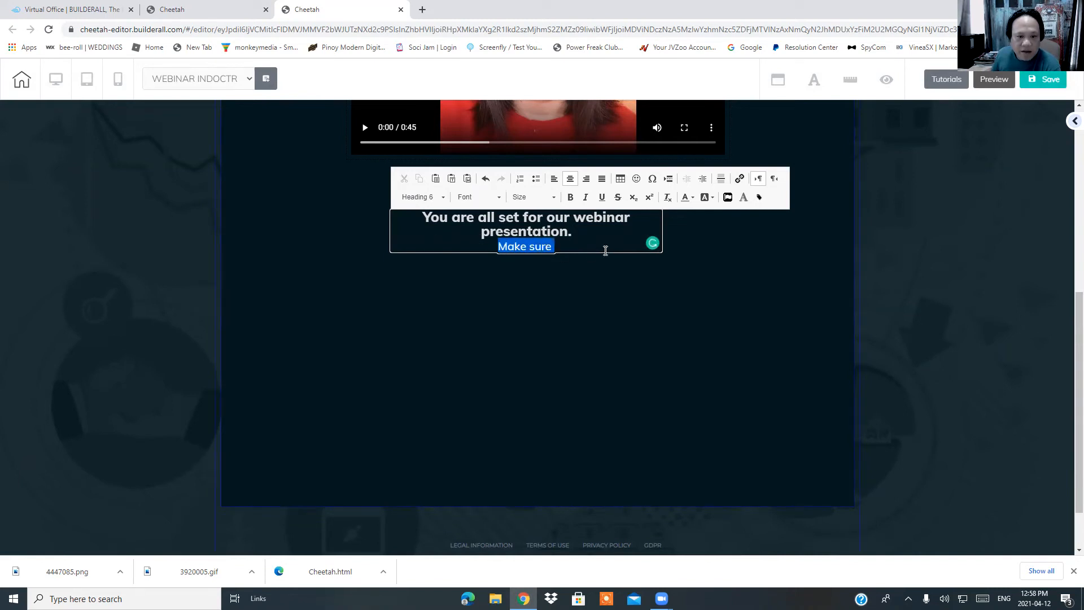
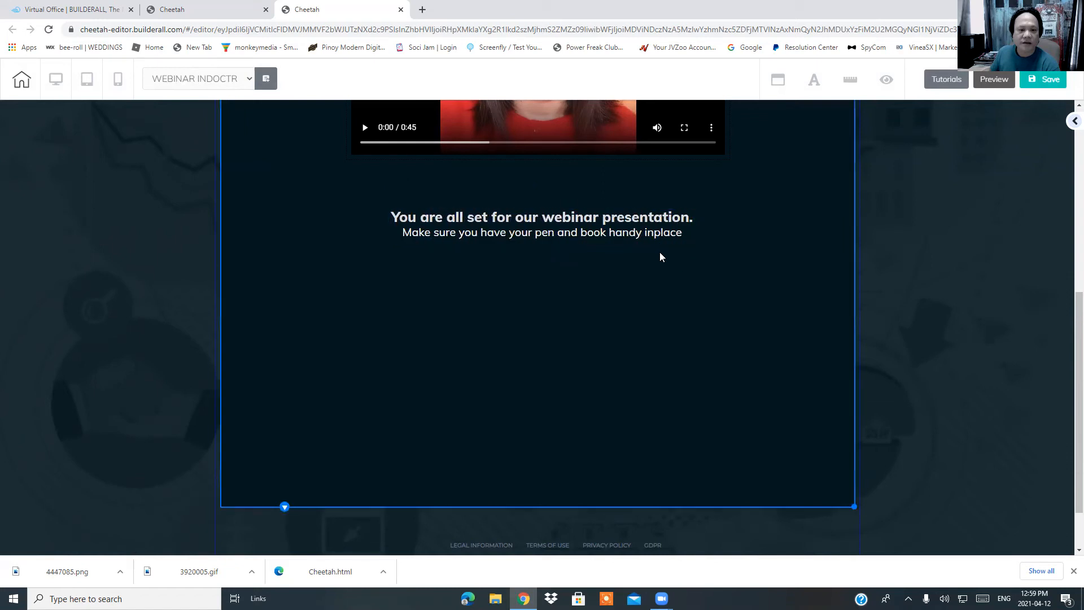
Move the two-line text up and centre it just below the video, and shorten the dark box to end a little beneath it.
{"action": "left_click_drag", "start_coordinate": [611, 233], "coordinate": [600, 198]}
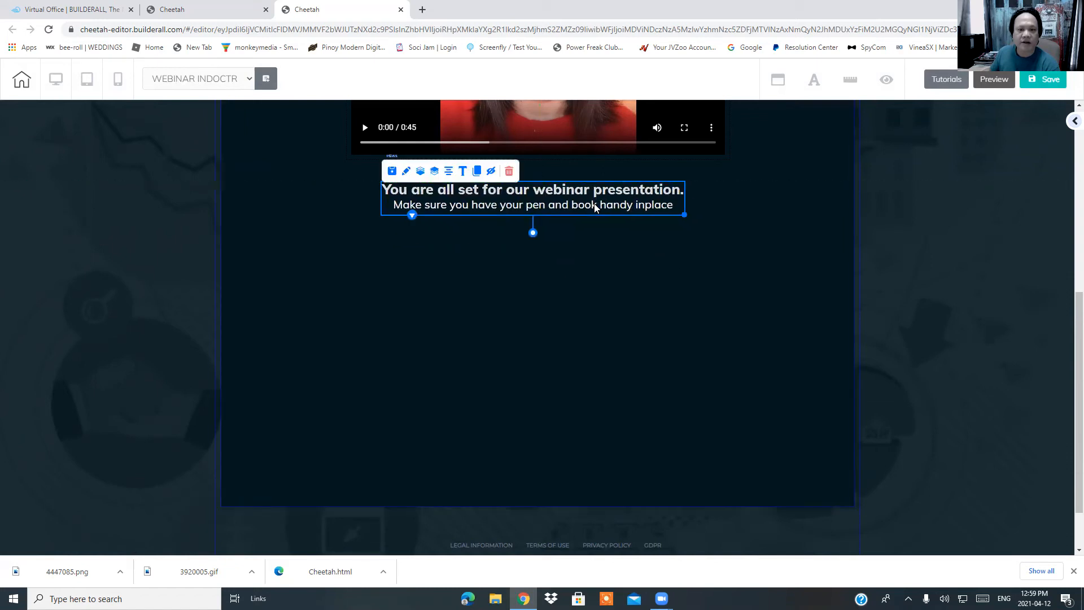
{"action": "left_click_drag", "start_coordinate": [457, 186], "coordinate": [462, 187]}
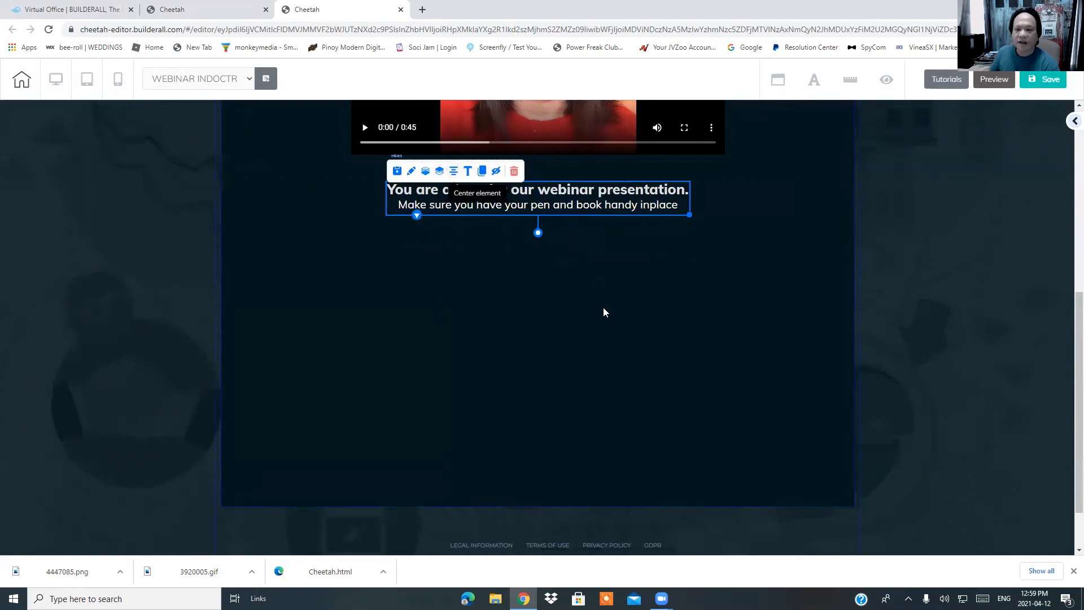
{"action": "left_click", "coordinate": [591, 401]}
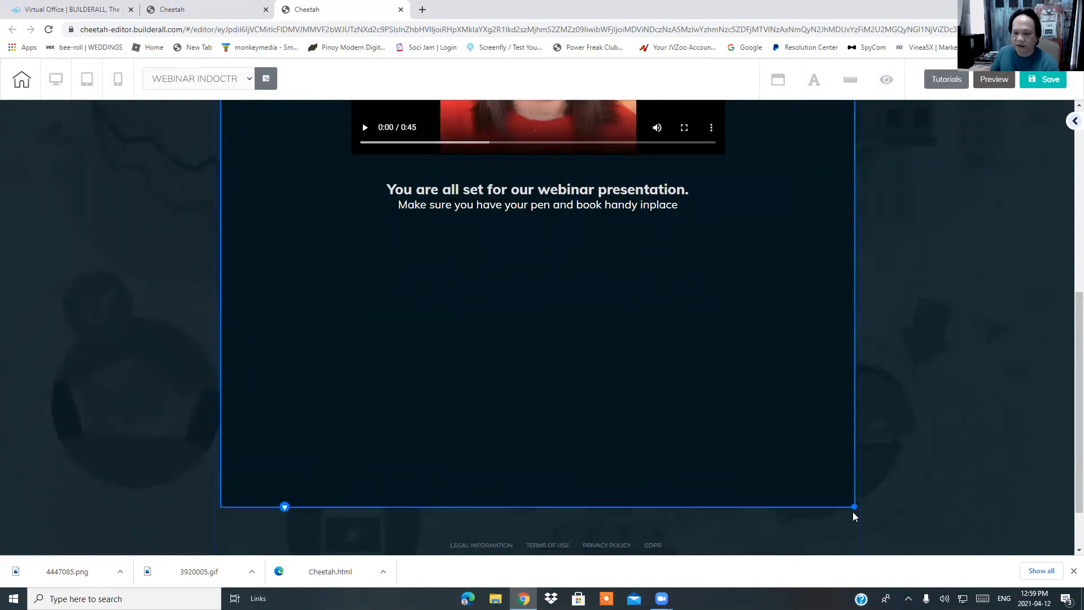
{"action": "left_click_drag", "start_coordinate": [853, 506], "coordinate": [852, 301]}
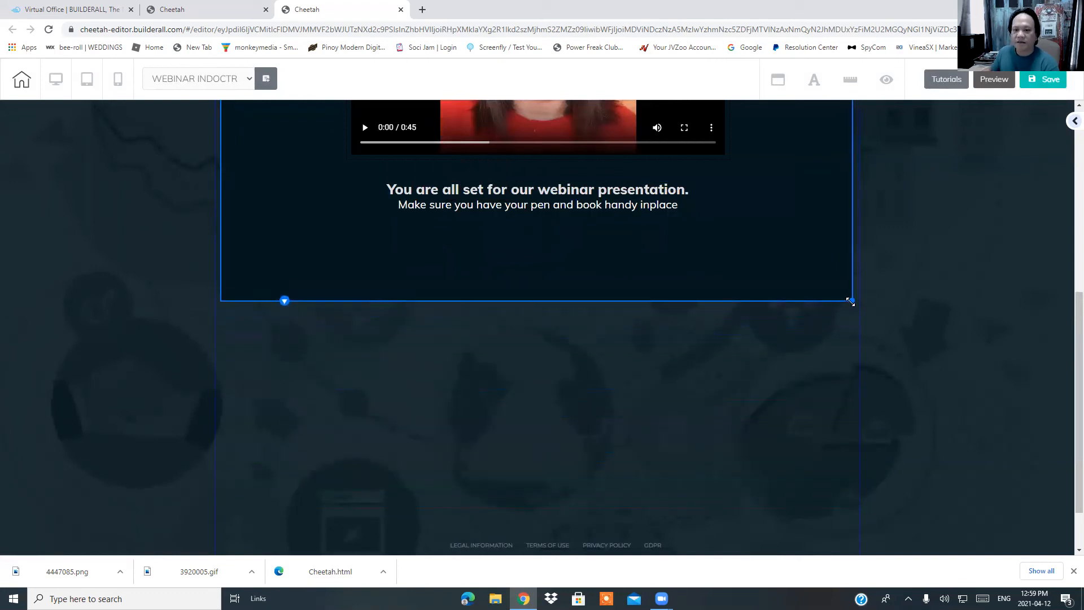
Add the green "Register Now" button with an arrow below the two-line text and centre it horizontally.
{"action": "left_click", "coordinate": [1071, 122]}
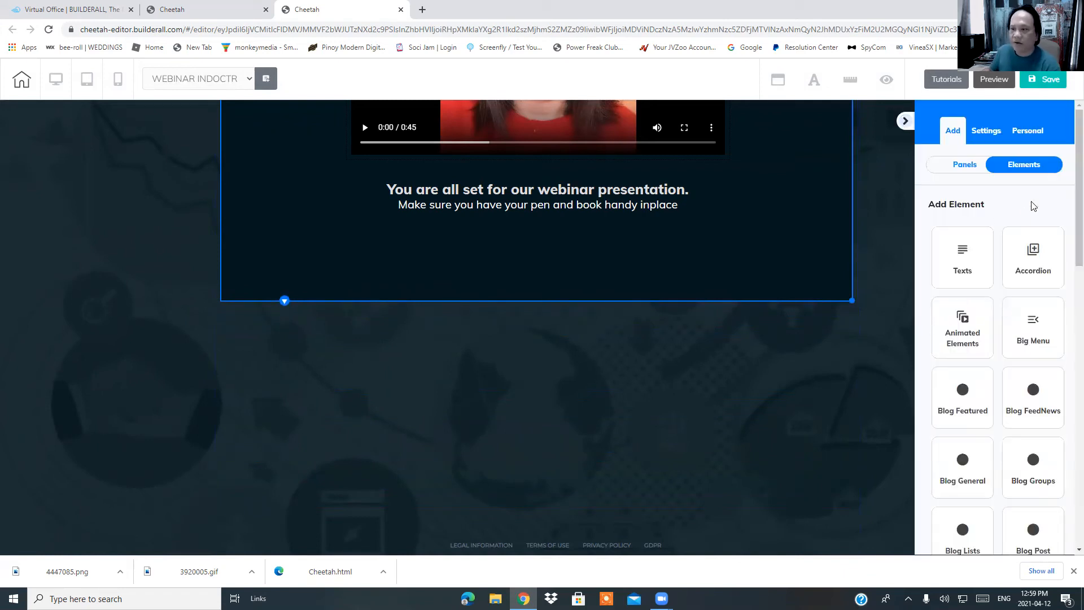
{"action": "left_click", "coordinate": [963, 168]}
{"action": "left_click", "coordinate": [1022, 165]}
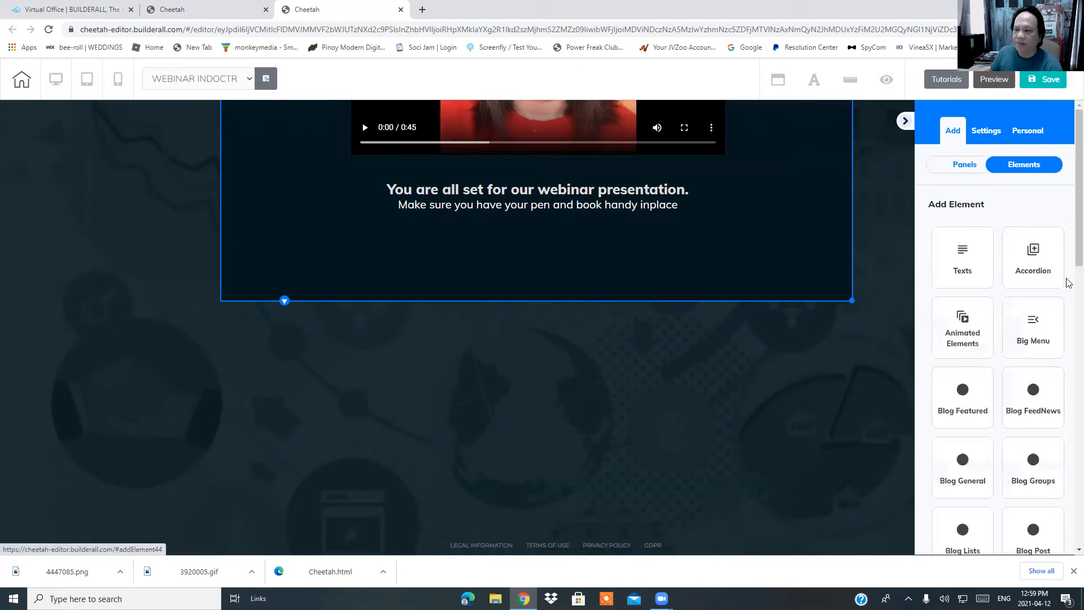
{"action": "scroll", "coordinate": [1068, 271], "scroll_direction": "down", "scroll_amount": 1}
{"action": "scroll", "coordinate": [1068, 266], "scroll_direction": "down", "scroll_amount": 5}
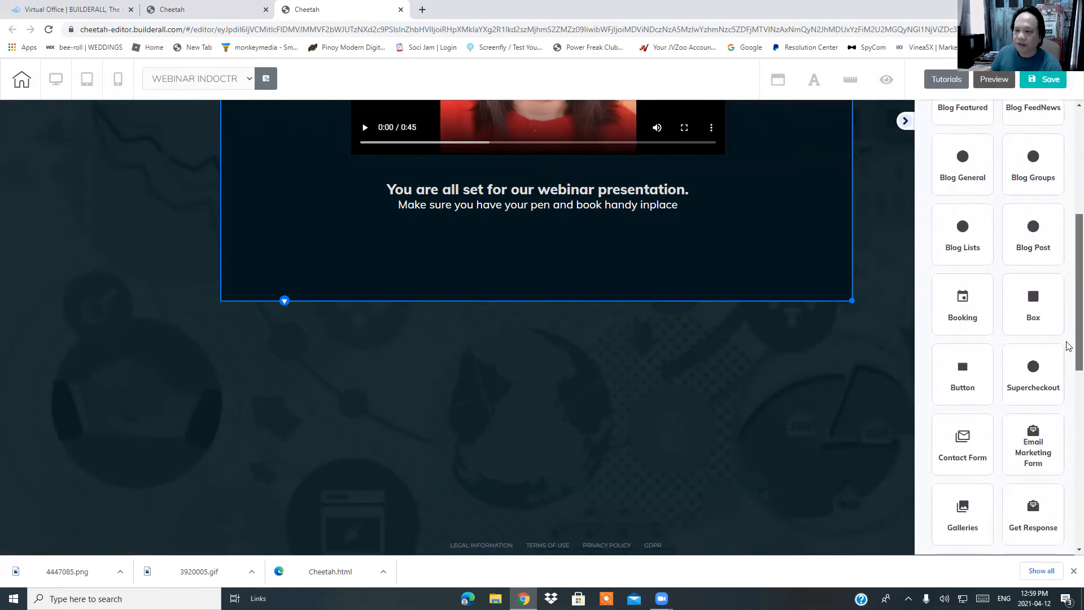
{"action": "scroll", "coordinate": [1069, 350], "scroll_direction": "down", "scroll_amount": 2}
{"action": "left_click", "coordinate": [959, 284]}
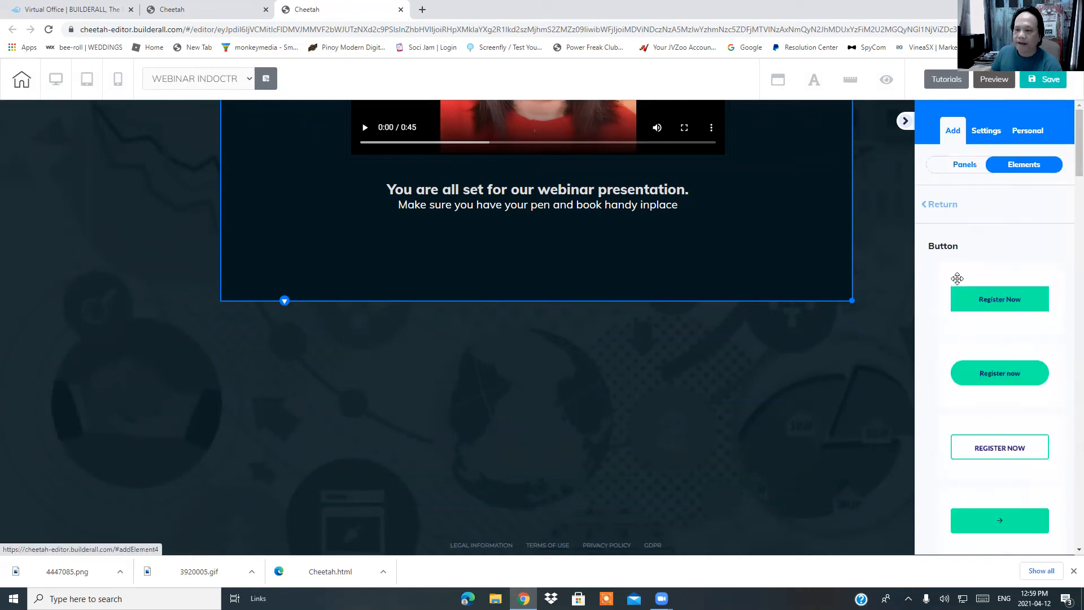
{"action": "scroll", "coordinate": [1009, 452], "scroll_direction": "down", "scroll_amount": 2}
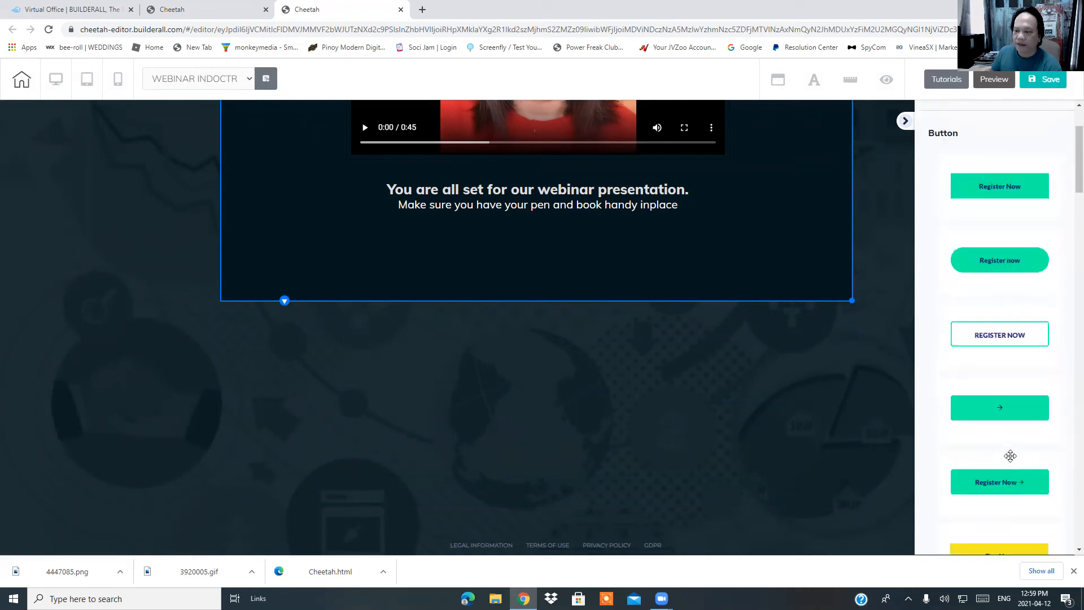
{"action": "scroll", "coordinate": [1011, 462], "scroll_direction": "down", "scroll_amount": 1}
{"action": "left_click_drag", "start_coordinate": [1007, 406], "coordinate": [678, 266]}
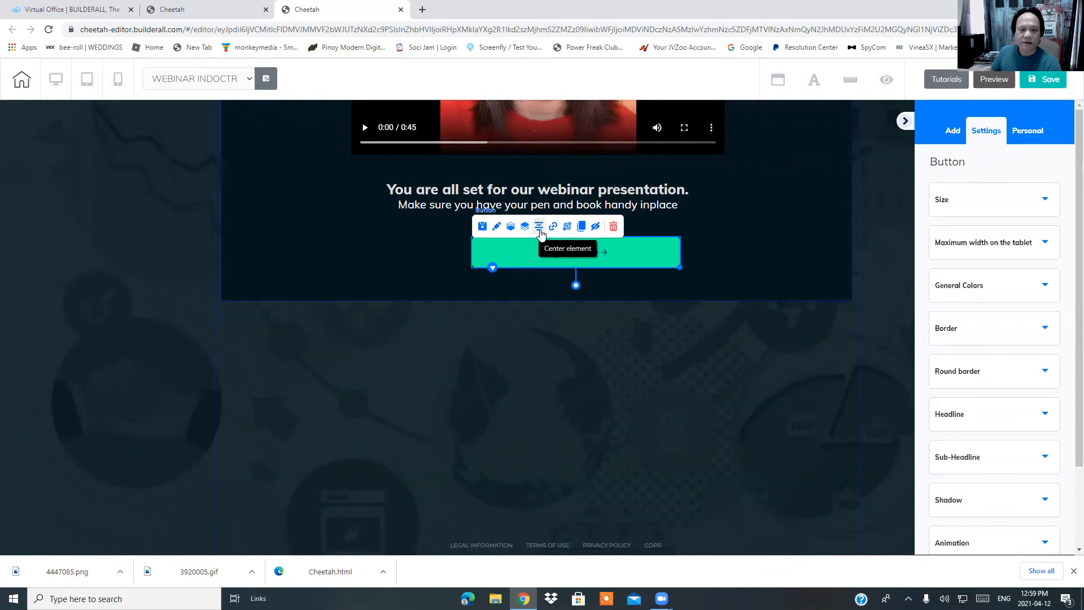
{"action": "left_click", "coordinate": [539, 226]}
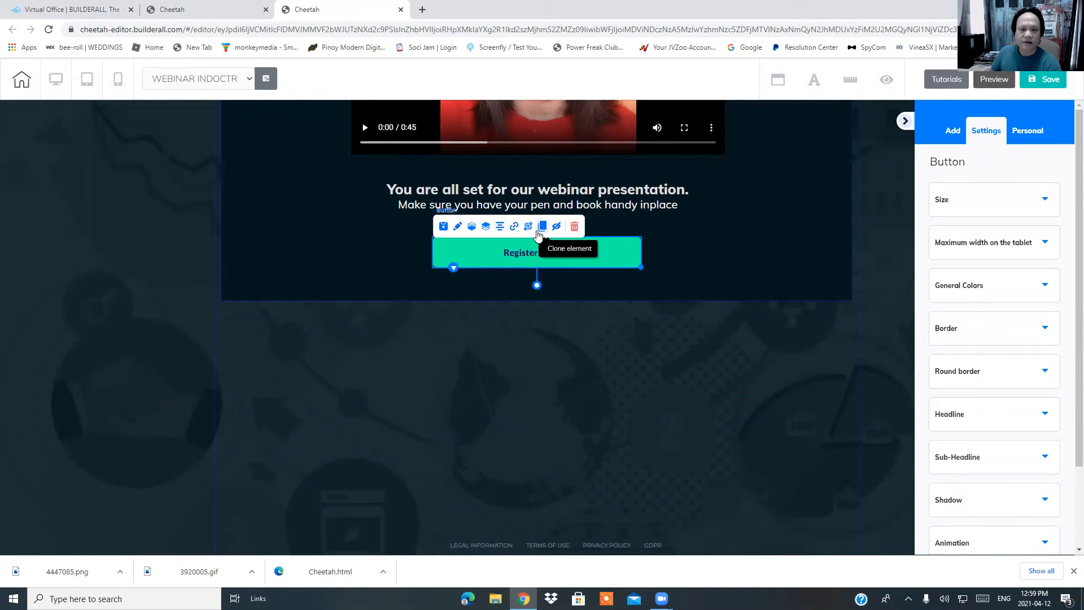
Set the button's solid background colour to a muted gold, RGB 185, 171, 92.
{"action": "left_click", "coordinate": [954, 297]}
{"action": "left_click", "coordinate": [946, 388]}
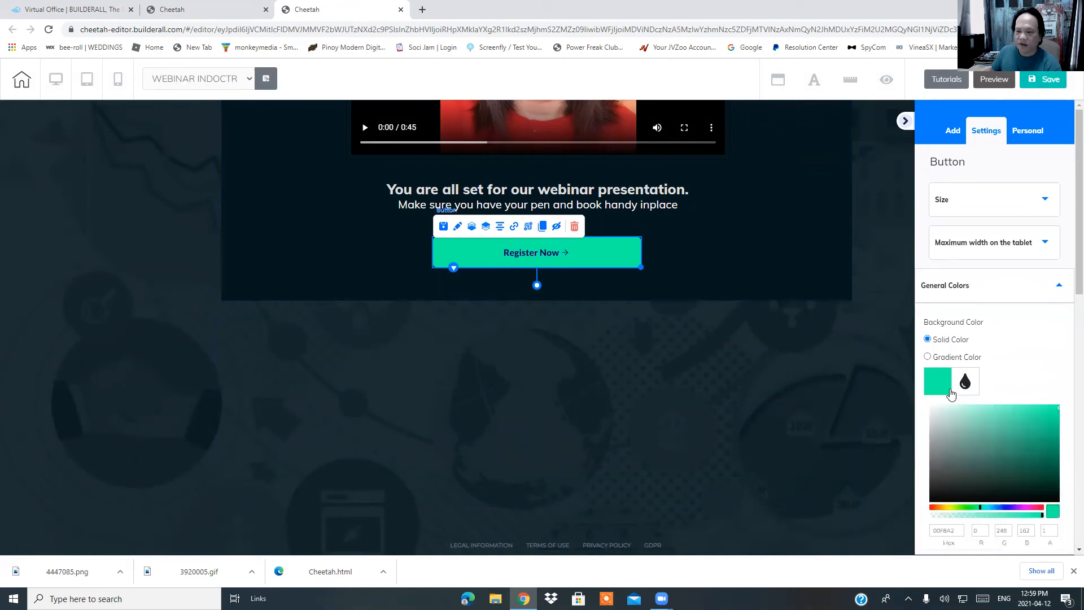
{"action": "left_click", "coordinate": [948, 508]}
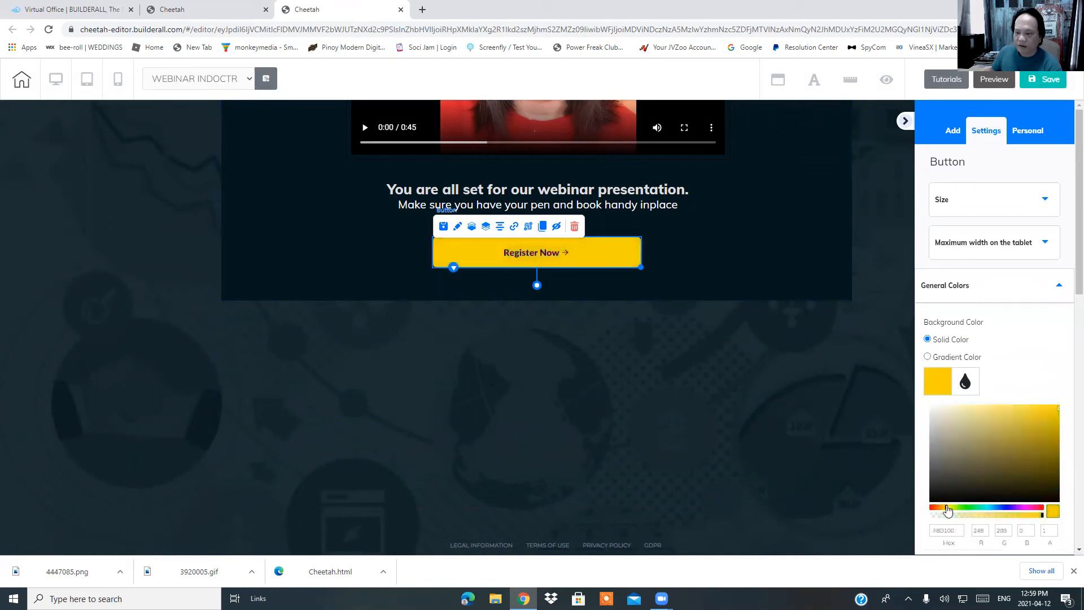
{"action": "left_click", "coordinate": [1020, 448]}
{"action": "left_click", "coordinate": [988, 421]}
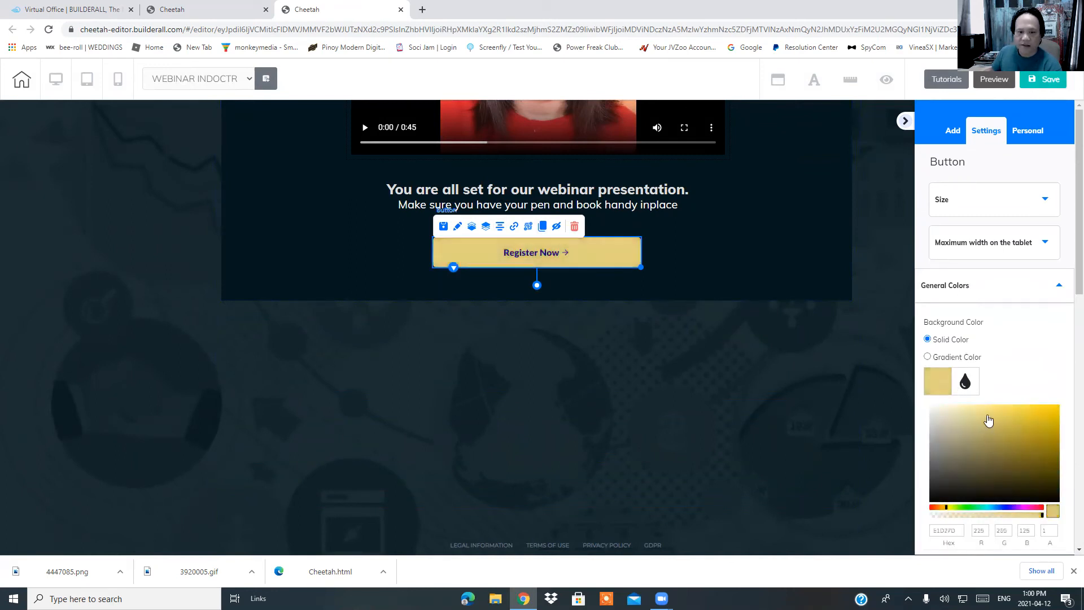
{"action": "left_click", "coordinate": [990, 433]}
{"action": "left_click_drag", "start_coordinate": [993, 434], "coordinate": [996, 437]}
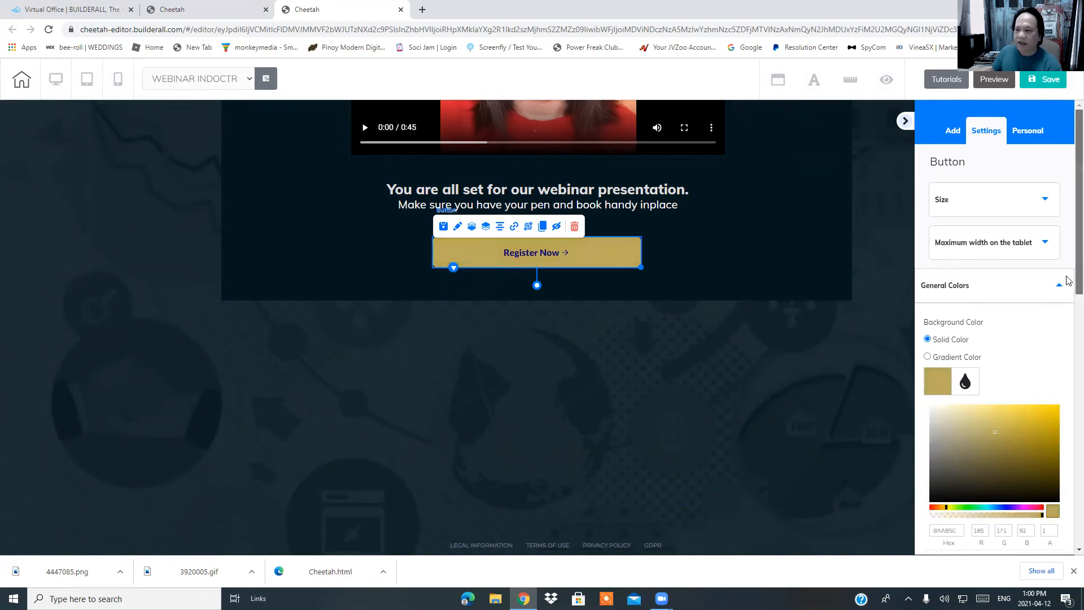
Change the button's headline text to "NEXT STEP".
{"action": "scroll", "coordinate": [1050, 367], "scroll_direction": "down", "scroll_amount": 8}
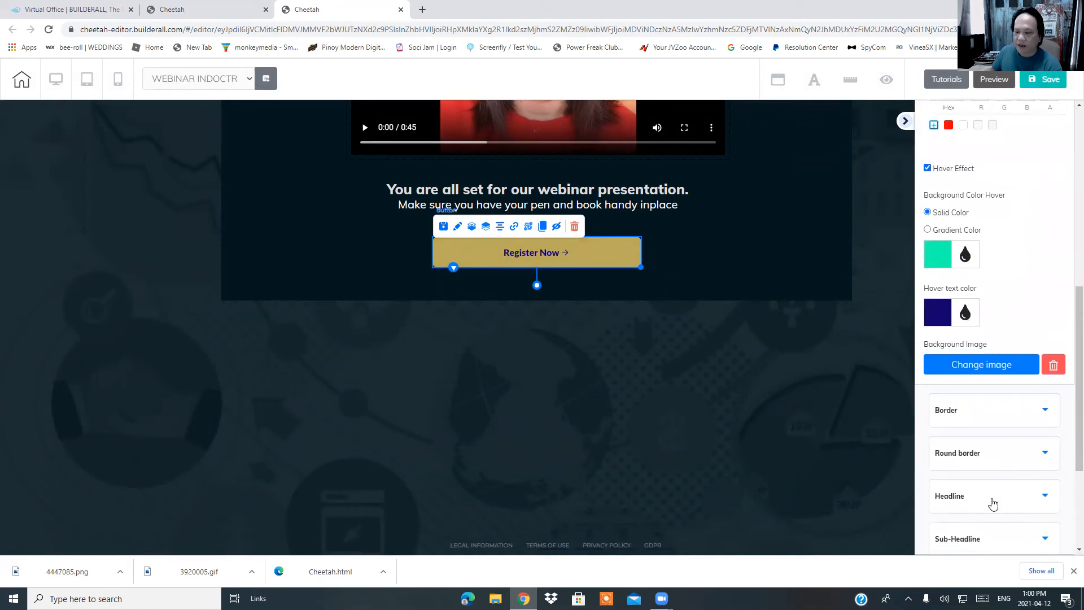
{"action": "left_click", "coordinate": [993, 502]}
{"action": "left_click", "coordinate": [997, 377]}
{"action": "key", "text": "BackSpace"}
{"action": "key", "text": "BackSpace"}
{"action": "key", "text": "BackSpace"}
{"action": "key", "text": "BackSpace"}
{"action": "key", "text": "BackSpace"}
{"action": "key", "text": "BackSpace"}
{"action": "key", "text": "BackSpace"}
{"action": "key", "text": "BackSpace"}
{"action": "key", "text": "BackSpace"}
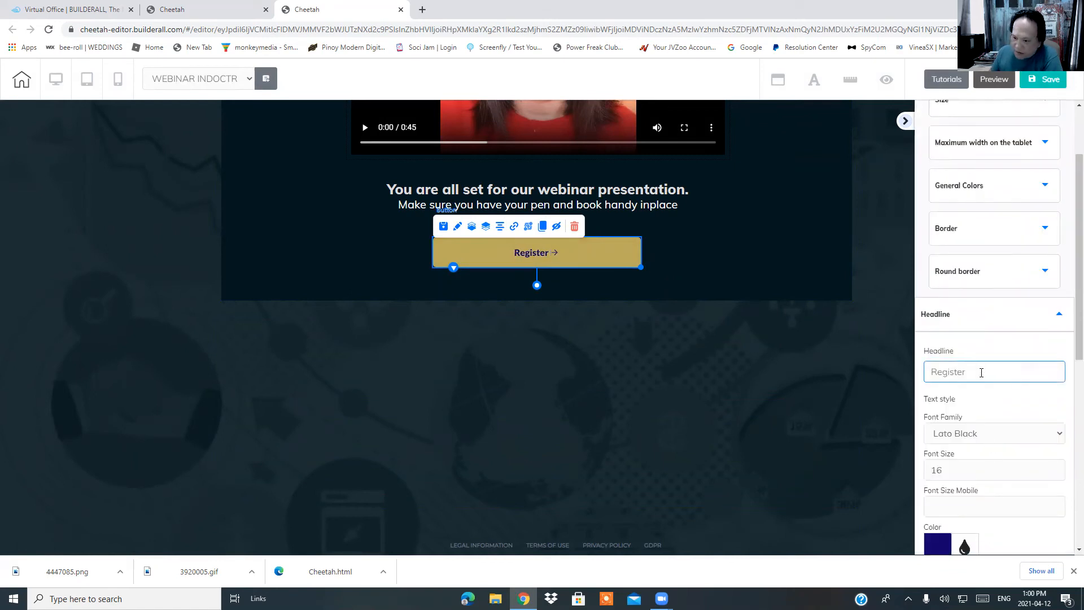
{"action": "key", "text": "BackSpace"}
{"action": "key", "text": "BackSpace"}
{"action": "key", "text": "BackSpace"}
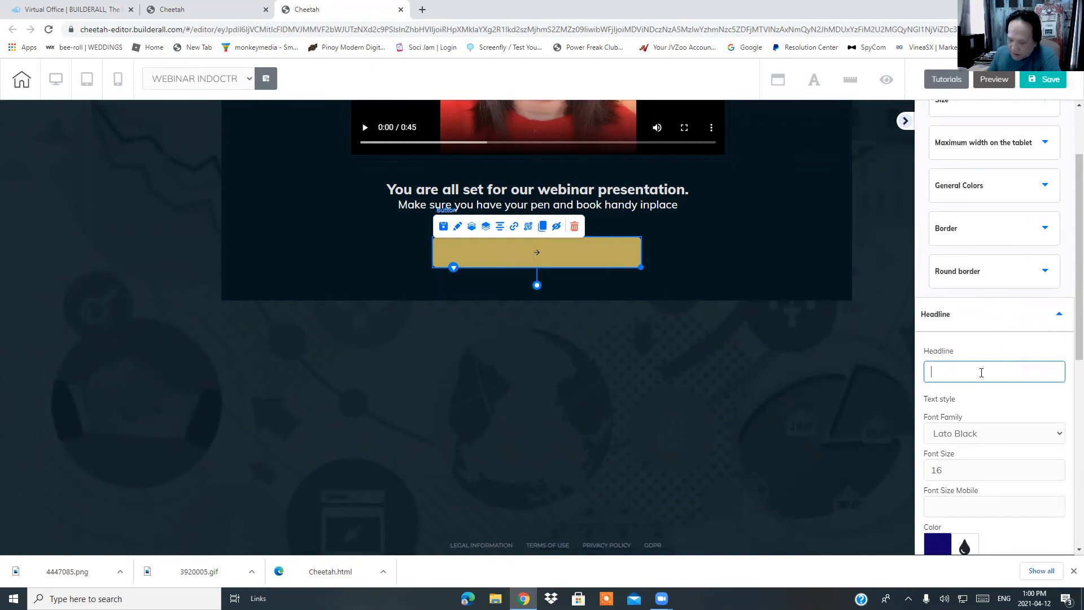
{"action": "type", "text": "NEXT STEP"}
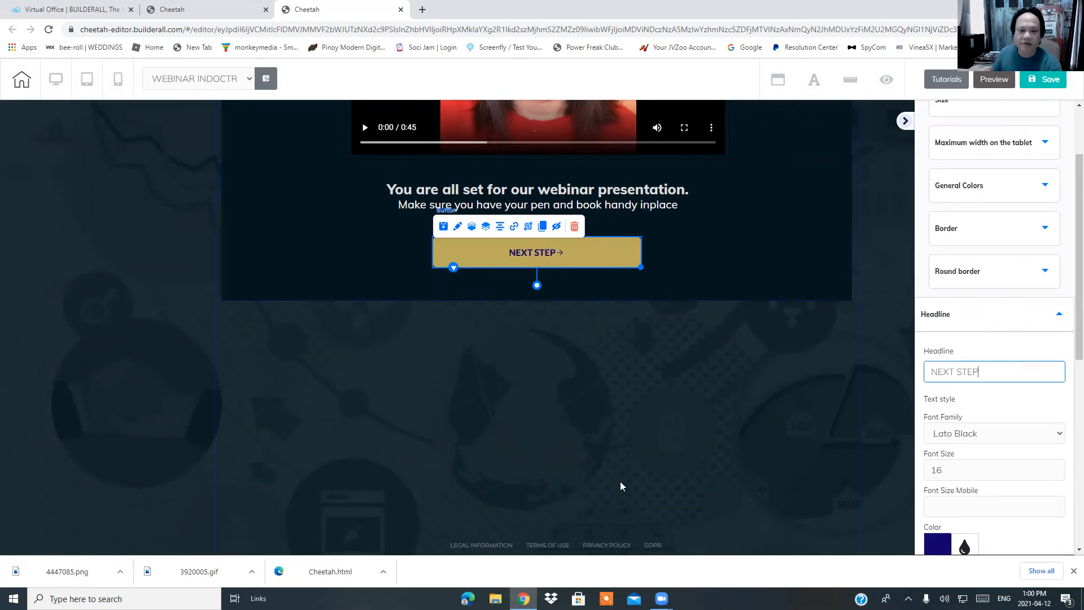
Move the footer menu with the legal links up to just beneath the dark box.
{"action": "scroll", "coordinate": [620, 482], "scroll_direction": "down", "scroll_amount": 1}
{"action": "left_click_drag", "start_coordinate": [561, 480], "coordinate": [537, 273]}
{"action": "left_click", "coordinate": [564, 277]}
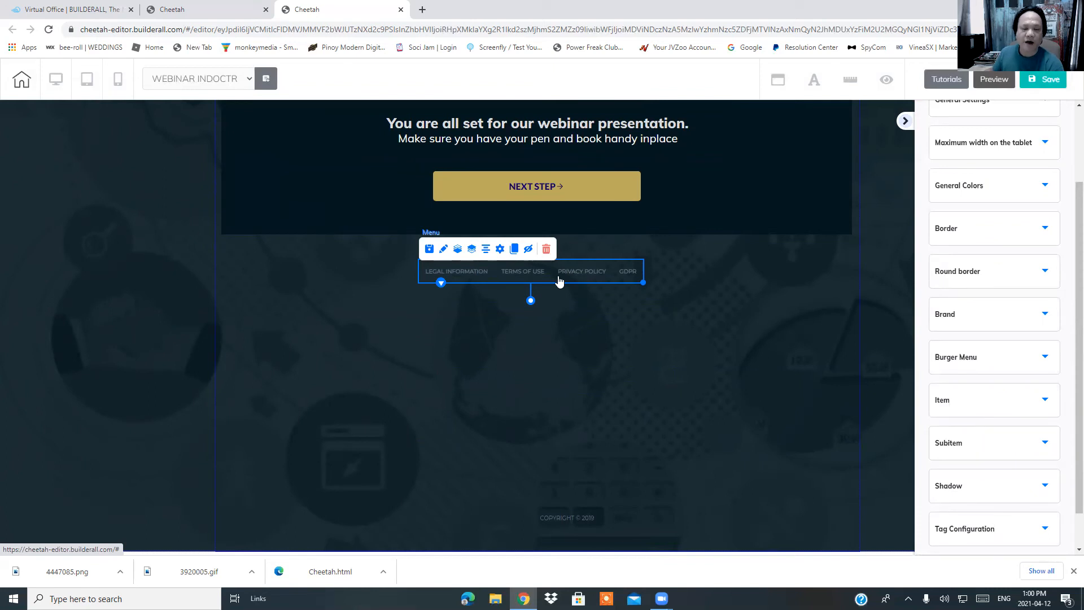
Centre the footer menu horizontally, and move the copyright line up beneath it, centred as well.
{"action": "left_click", "coordinate": [486, 254]}
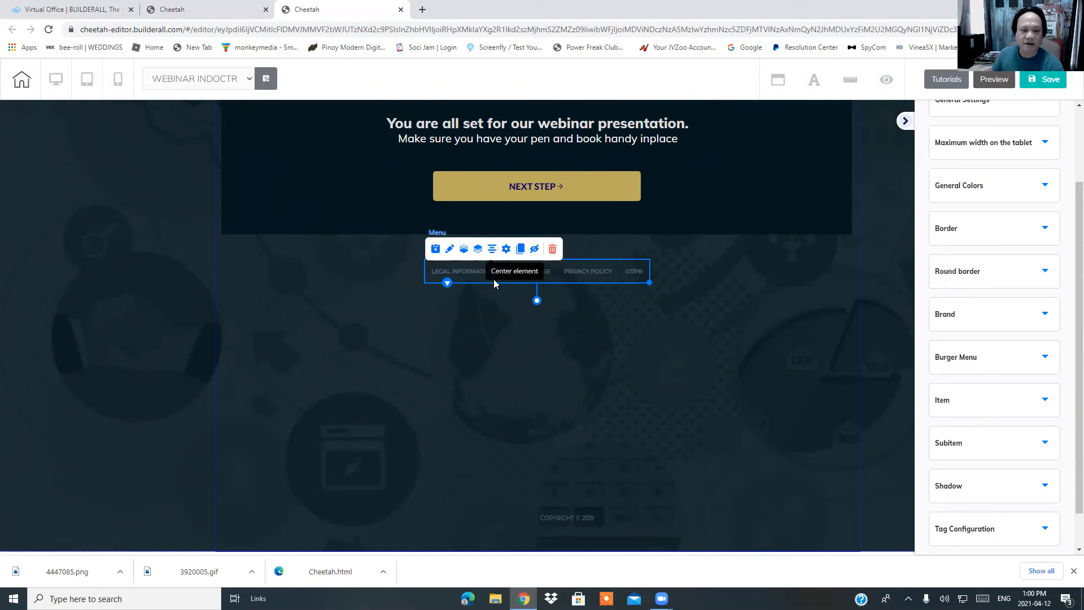
{"action": "left_click_drag", "start_coordinate": [567, 524], "coordinate": [537, 323]}
{"action": "left_click", "coordinate": [579, 333]}
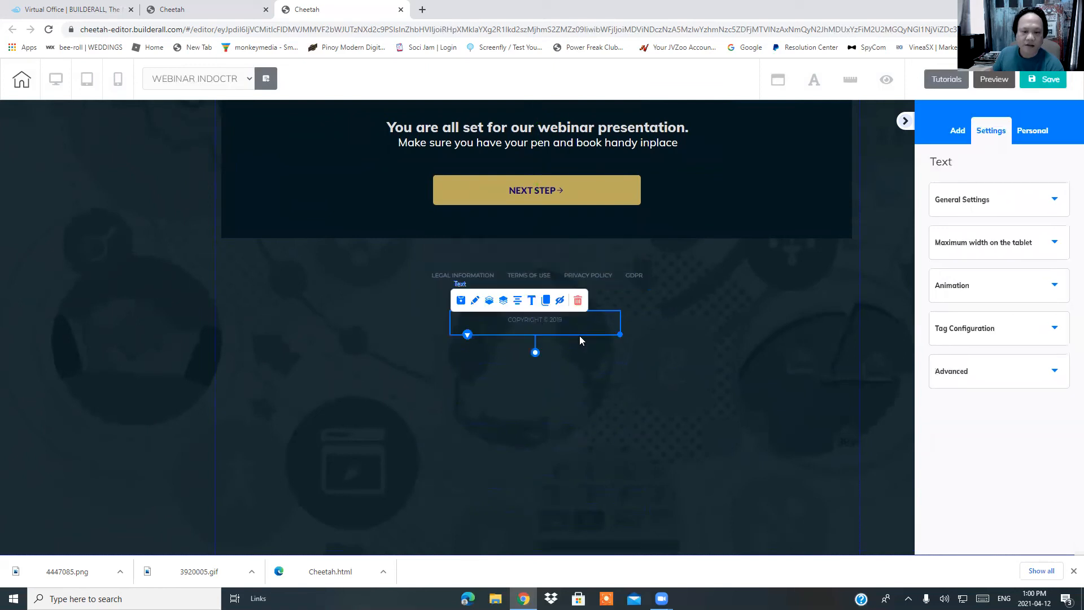
{"action": "left_click", "coordinate": [518, 302]}
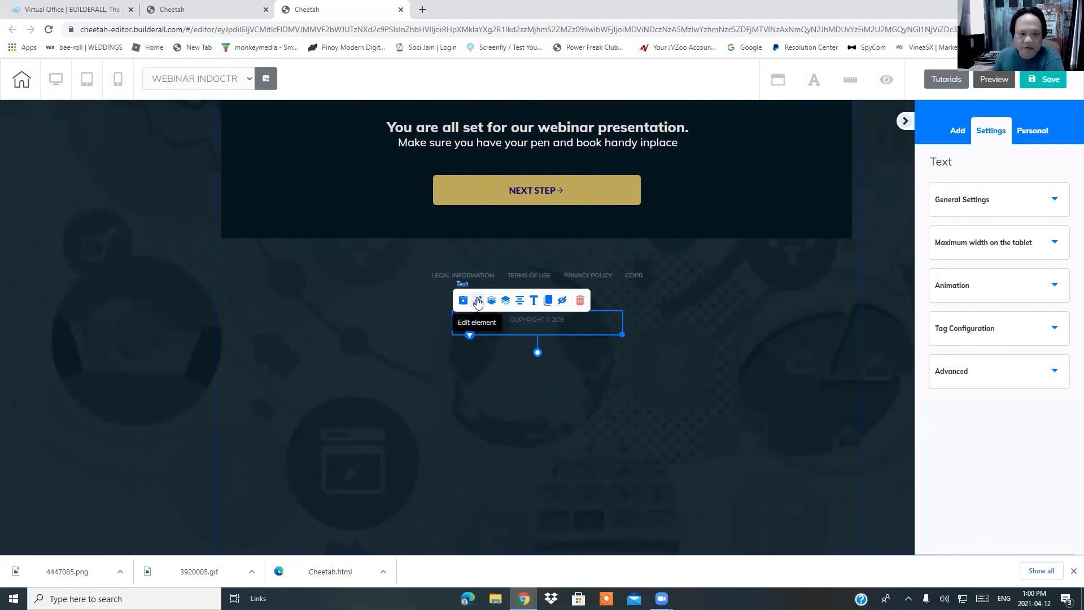
Shorten the background panel so that it ends just below the copyright line.
{"action": "left_click", "coordinate": [464, 448]}
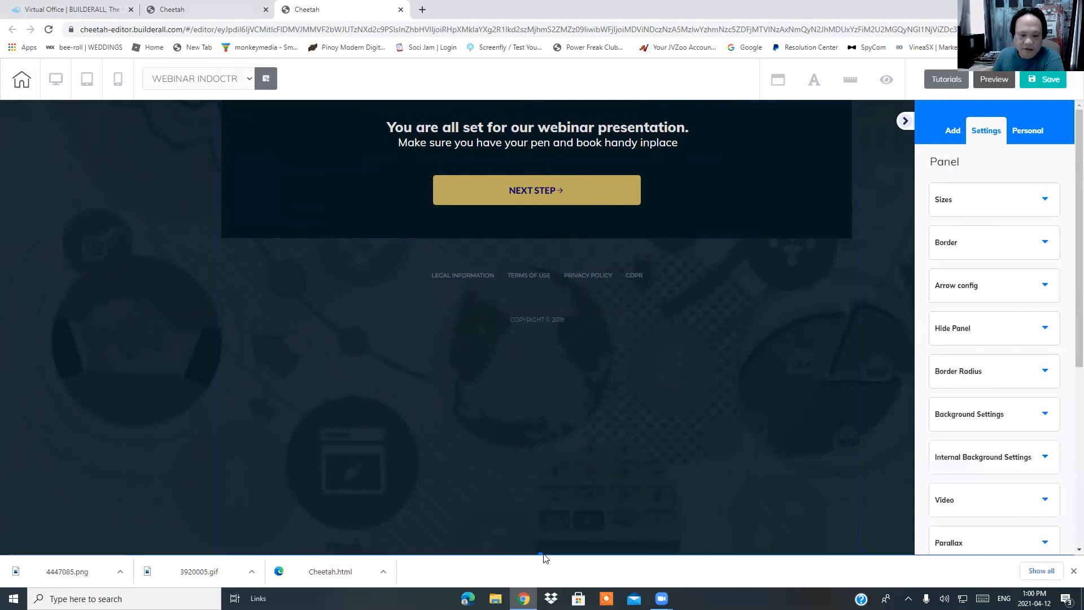
{"action": "scroll", "coordinate": [581, 417], "scroll_direction": "up", "scroll_amount": 3}
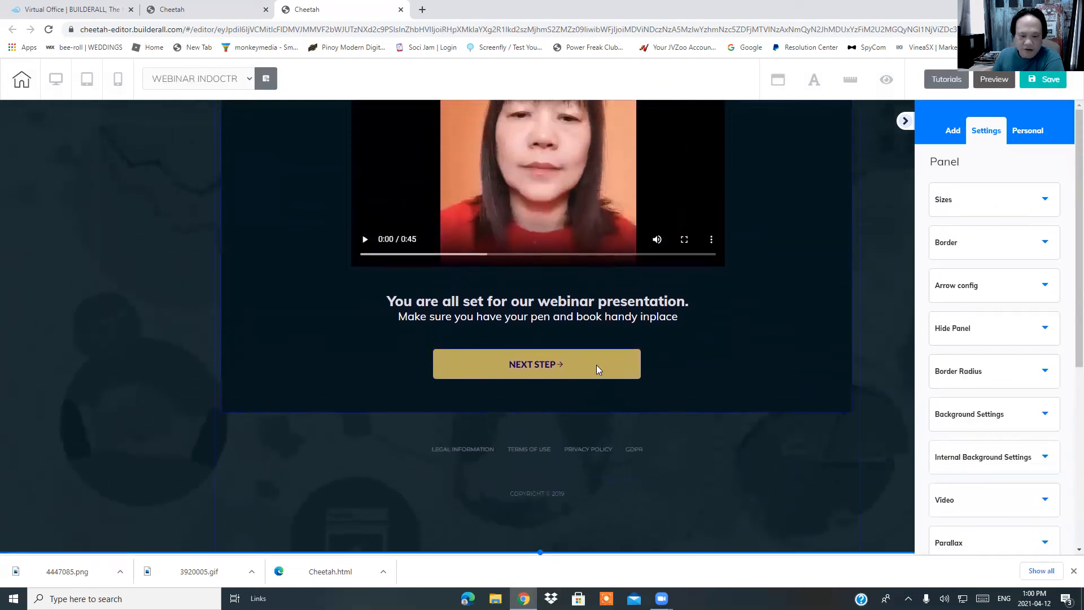
{"action": "scroll", "coordinate": [657, 395], "scroll_direction": "up", "scroll_amount": 4}
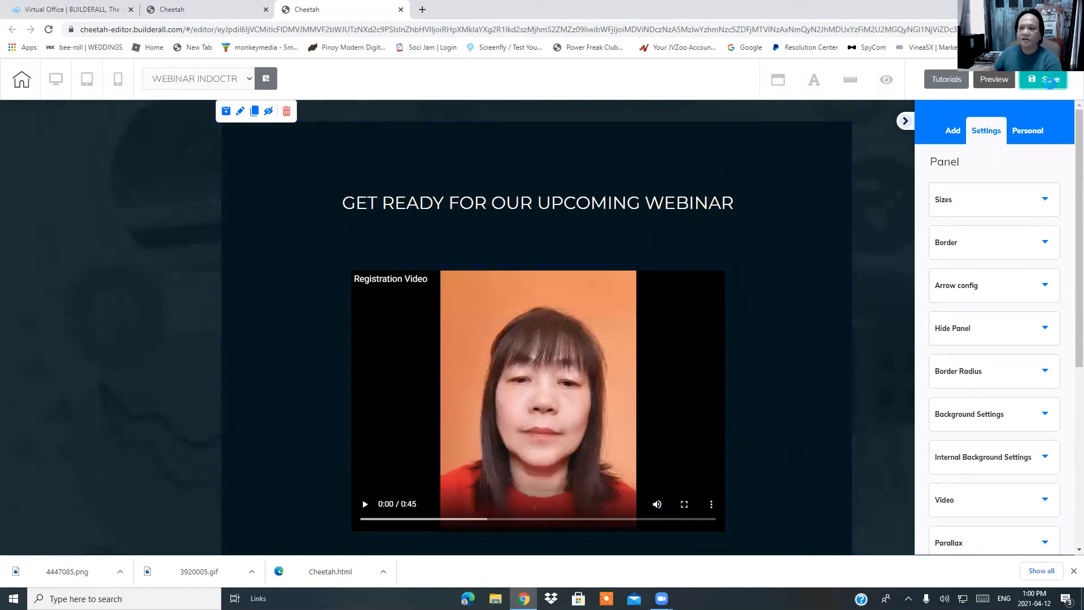
Save the indoctrination page, publish the site and close the page's editor.
{"action": "left_click", "coordinate": [1047, 81]}
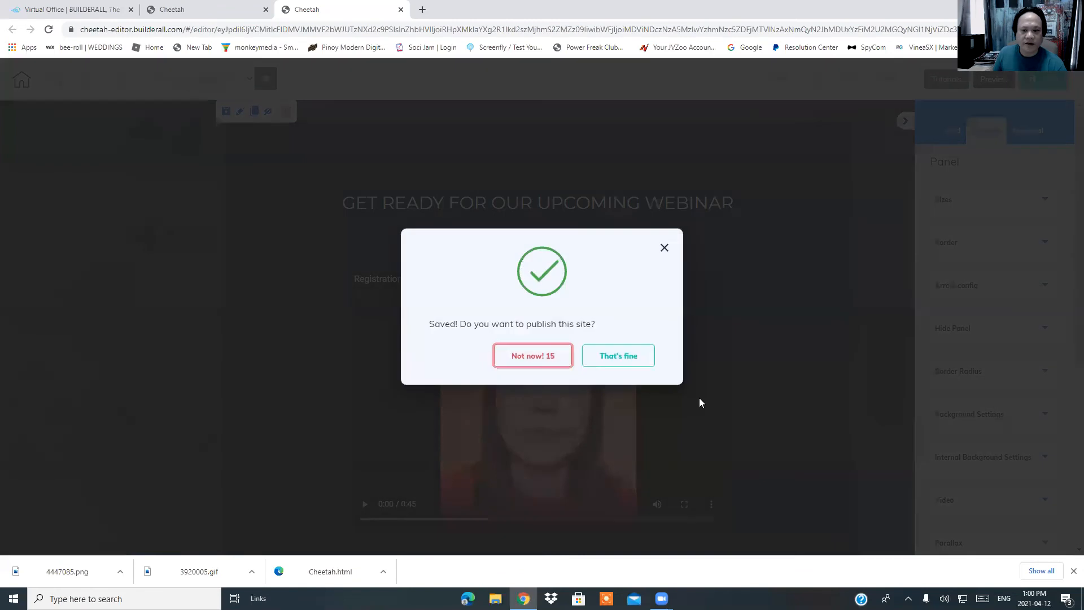
{"action": "left_click", "coordinate": [618, 356]}
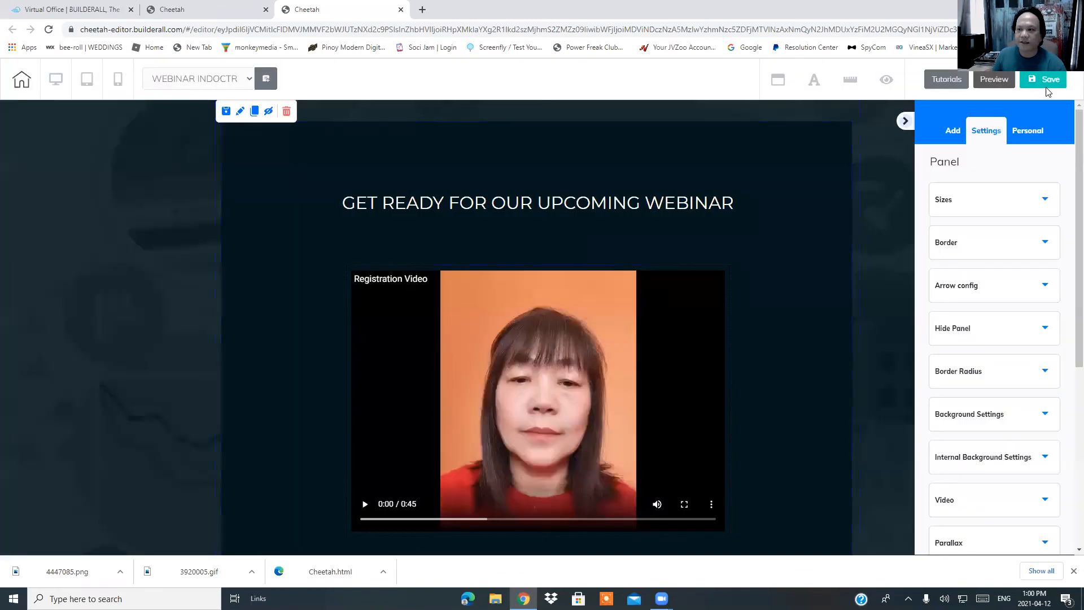
{"action": "left_click", "coordinate": [1045, 81]}
{"action": "left_click", "coordinate": [738, 424]}
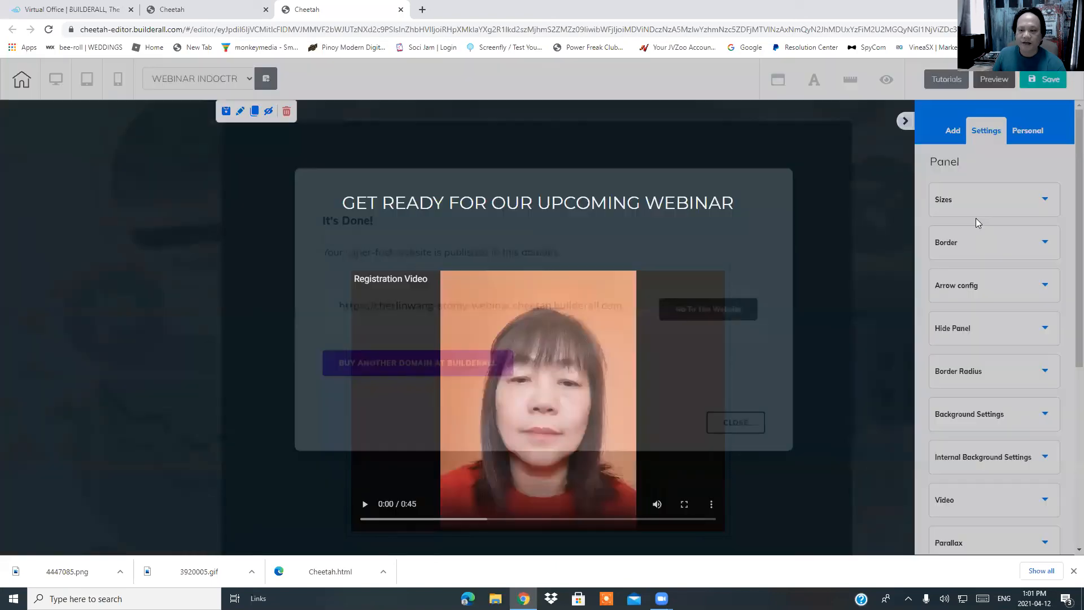
{"action": "left_click", "coordinate": [1062, 84]}
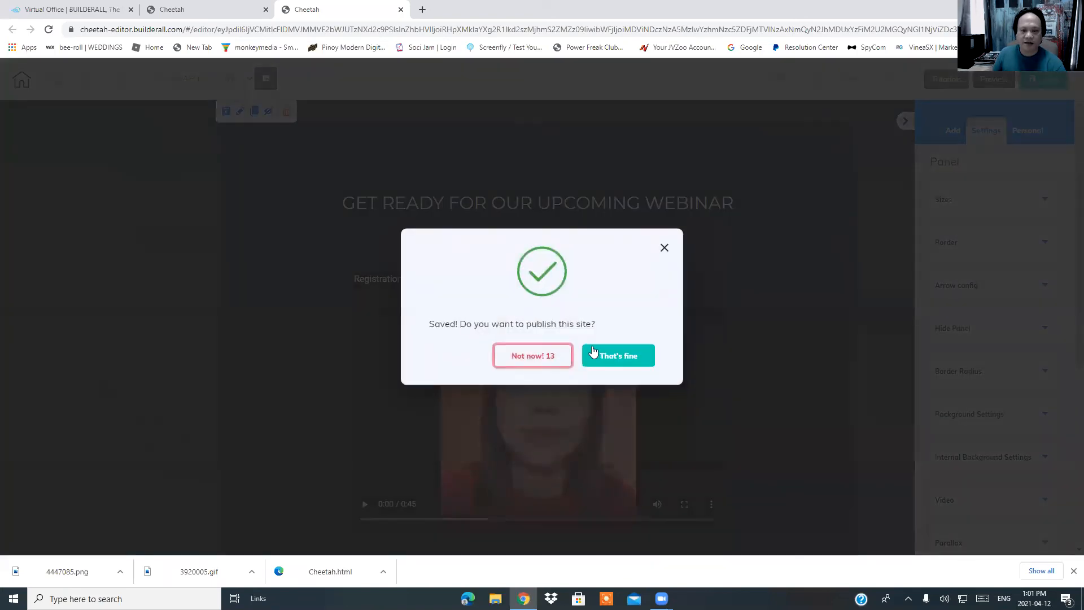
{"action": "left_click", "coordinate": [602, 358]}
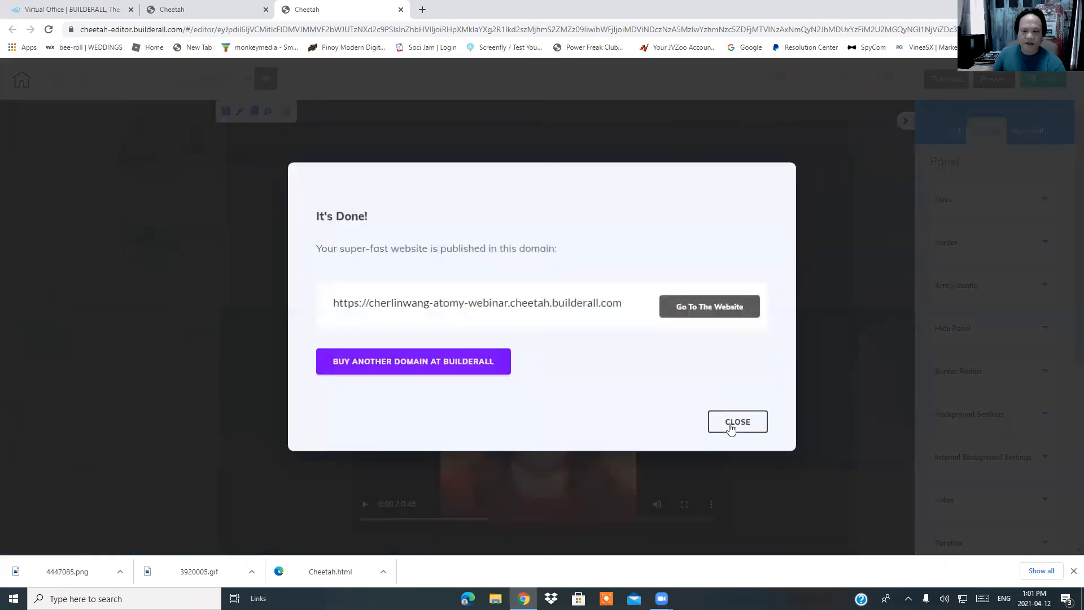
{"action": "left_click", "coordinate": [731, 428]}
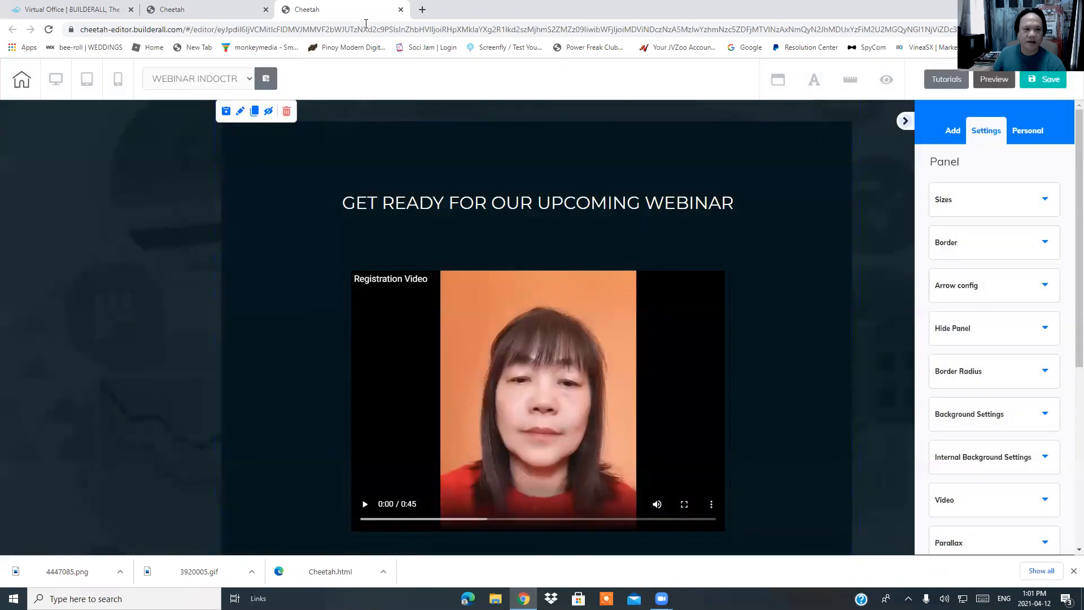
{"action": "left_click", "coordinate": [401, 11]}
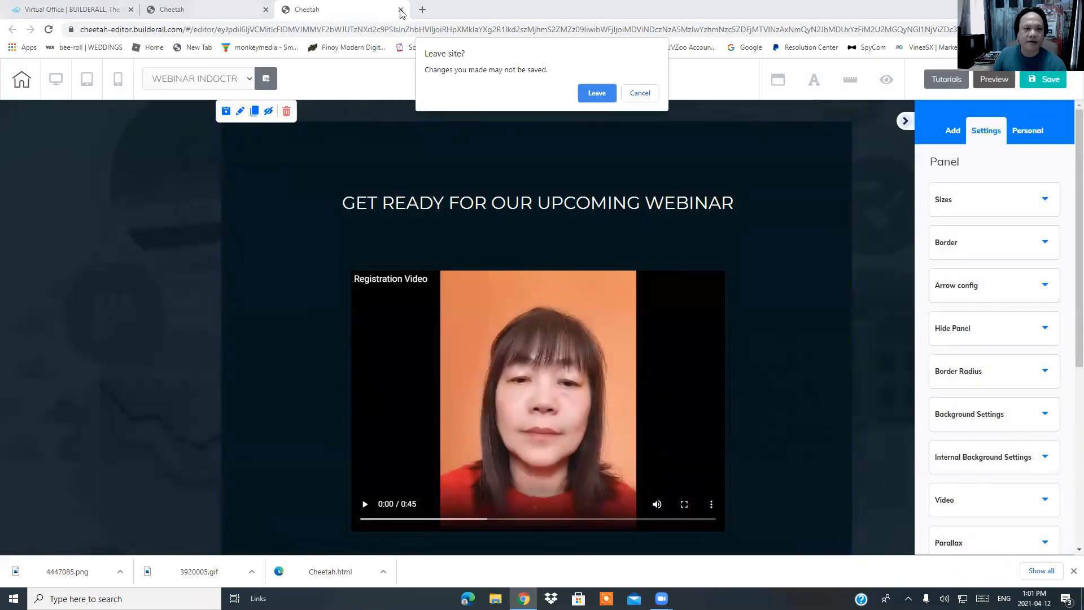
{"action": "left_click", "coordinate": [593, 93]}
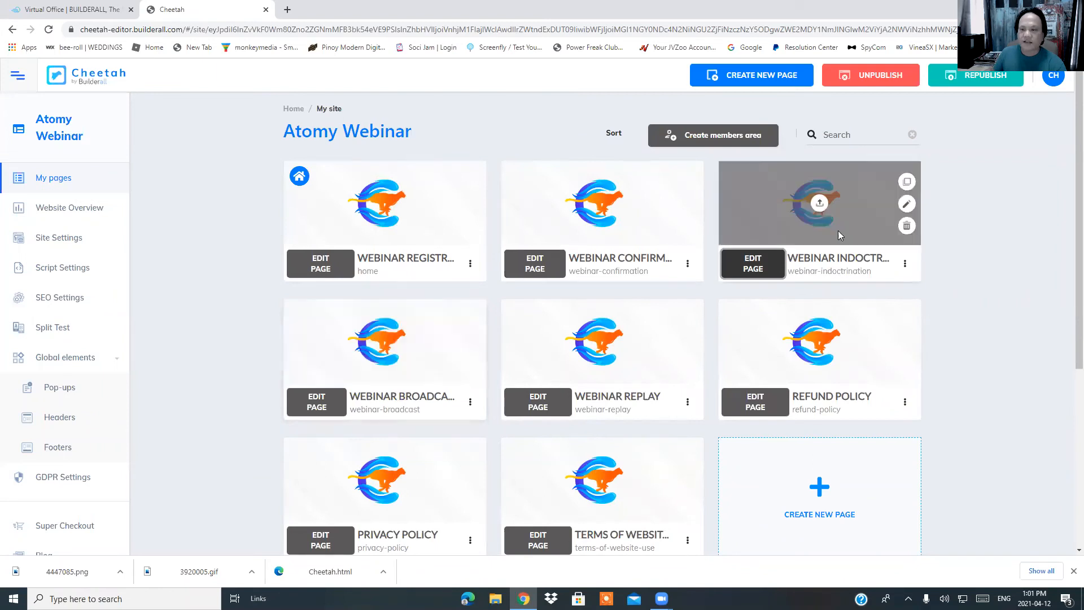
Open the published webinar-indoctrination page and review its heading, video, NEXT STEP button and footer.
{"action": "left_click", "coordinate": [905, 263]}
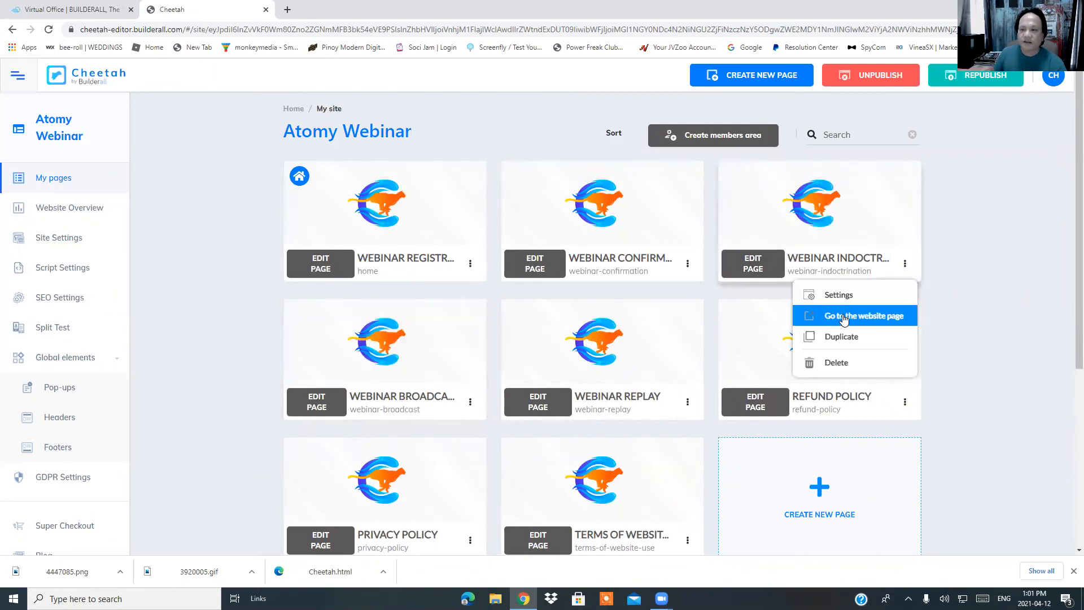
{"action": "left_click", "coordinate": [842, 315]}
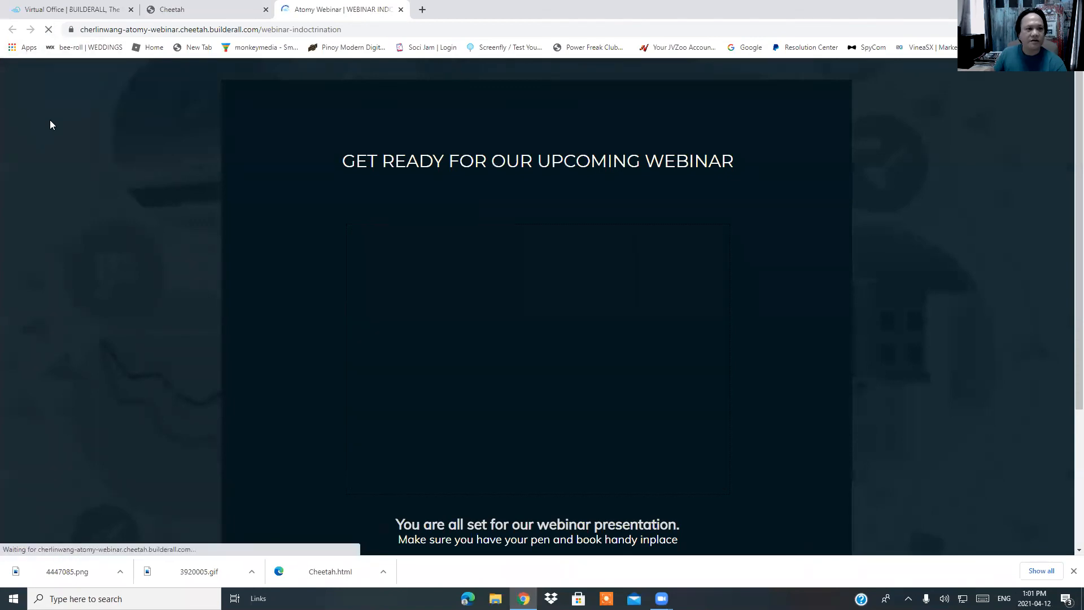
{"action": "scroll", "coordinate": [49, 125], "scroll_direction": "down", "scroll_amount": 3}
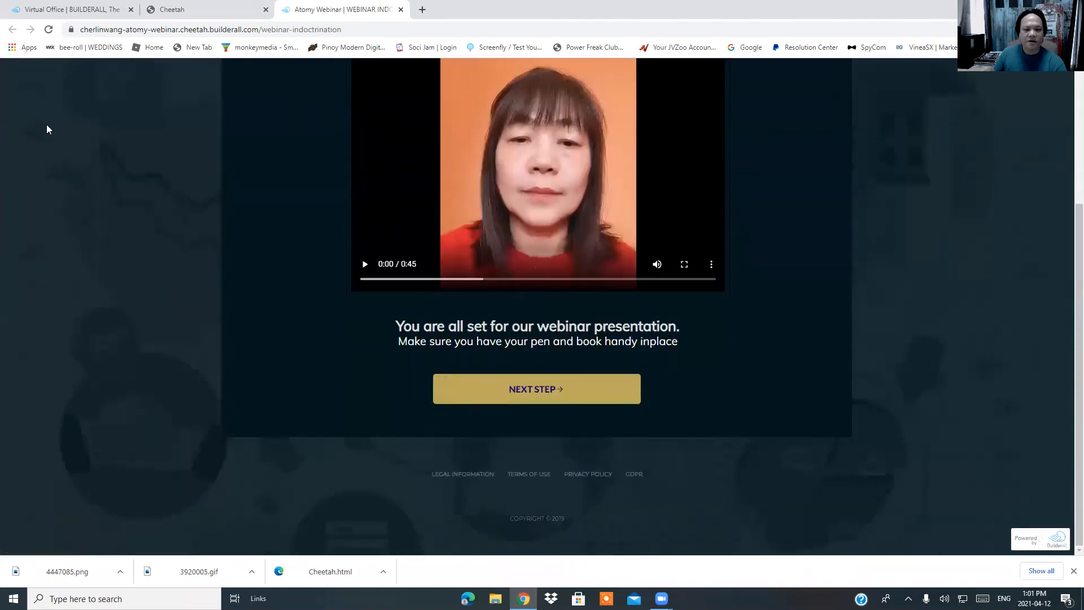
{"action": "scroll", "coordinate": [51, 124], "scroll_direction": "up", "scroll_amount": 3}
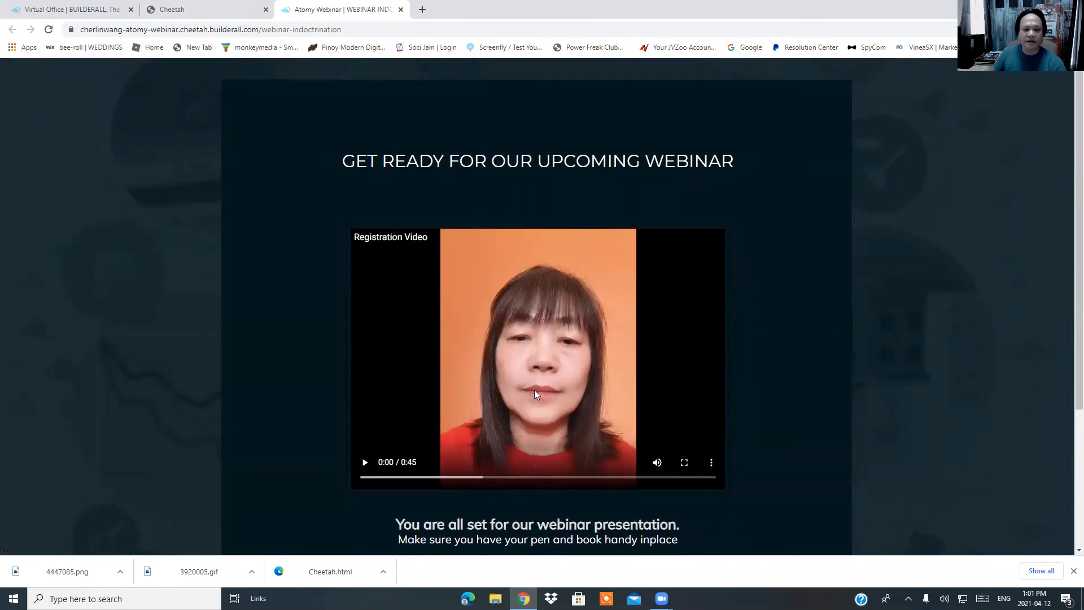
{"action": "scroll", "coordinate": [519, 341], "scroll_direction": "down", "scroll_amount": 3}
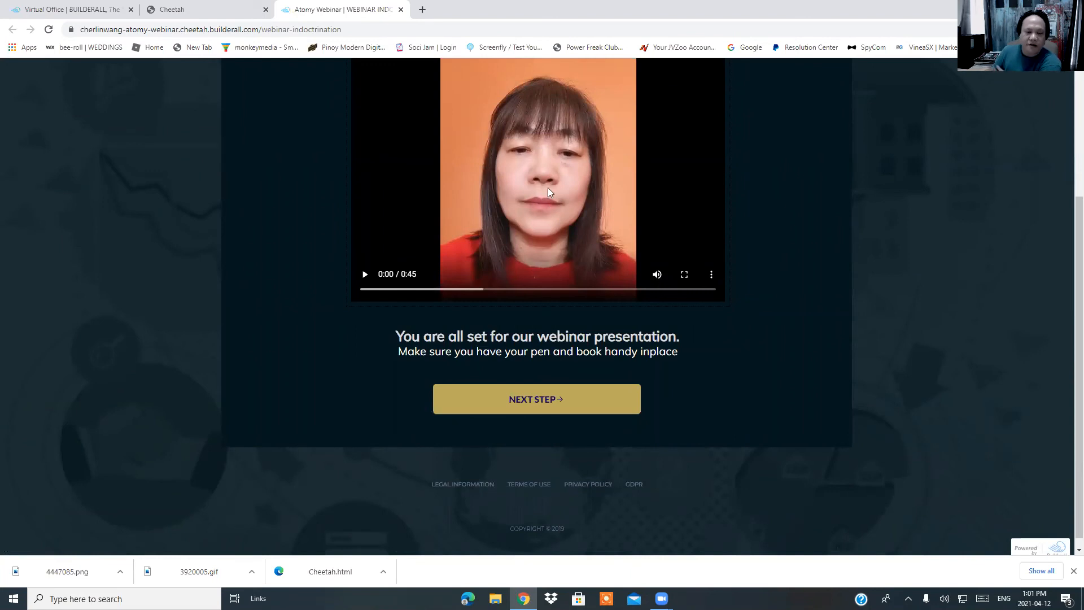
{"action": "scroll", "coordinate": [564, 205], "scroll_direction": "down", "scroll_amount": 1}
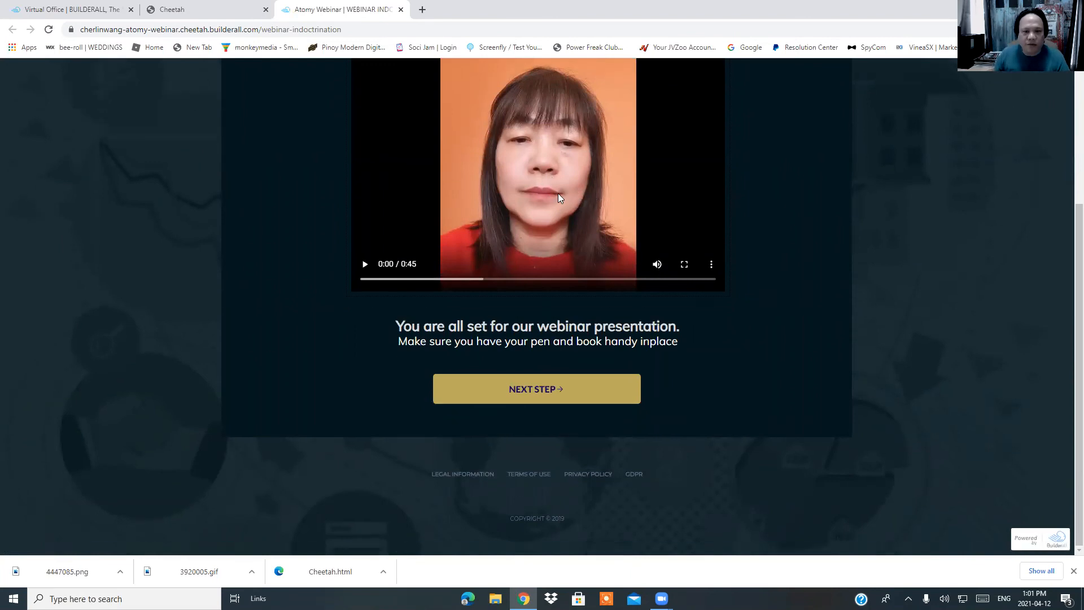
{"action": "scroll", "coordinate": [581, 231], "scroll_direction": "up", "scroll_amount": 3}
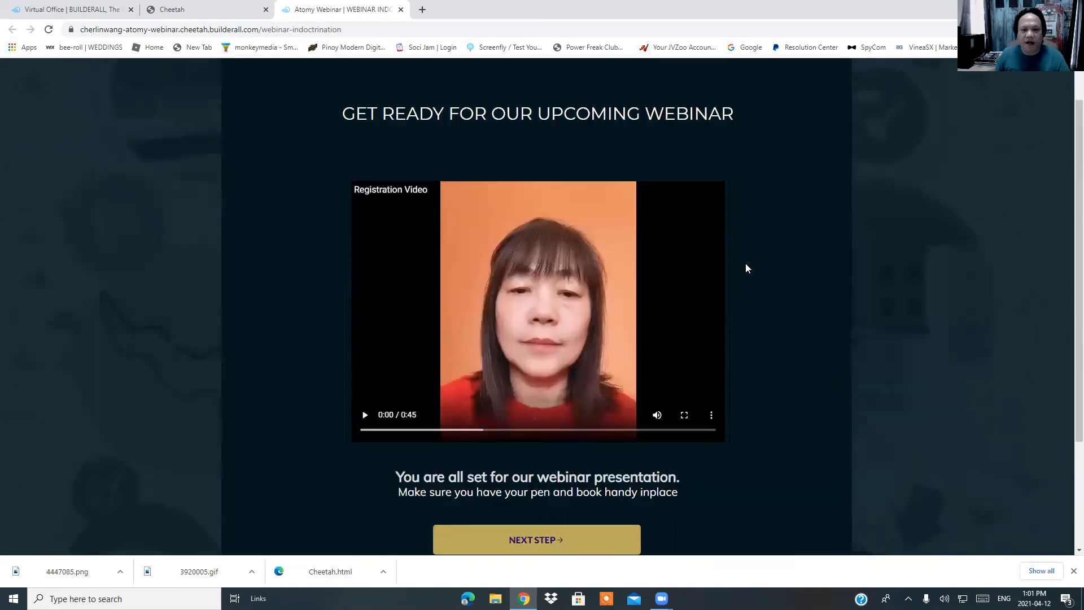
{"action": "scroll", "coordinate": [740, 263], "scroll_direction": "down", "scroll_amount": 2}
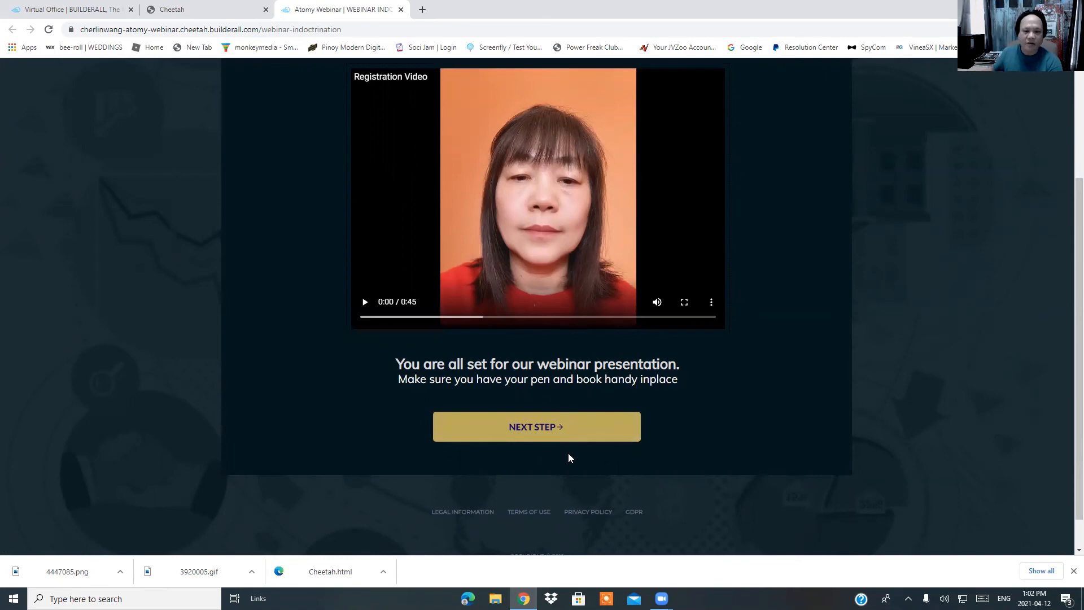
{"action": "left_click", "coordinate": [401, 10]}
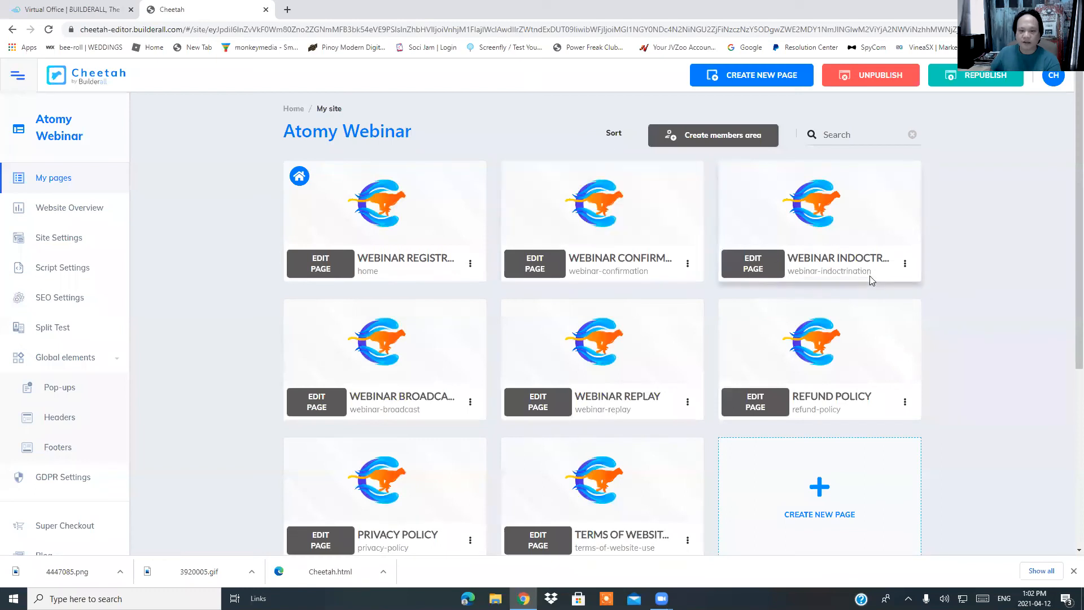
Open the published webinar-broadcast page and examine its content, including the countdown timer and register button.
{"action": "left_click", "coordinate": [471, 403]}
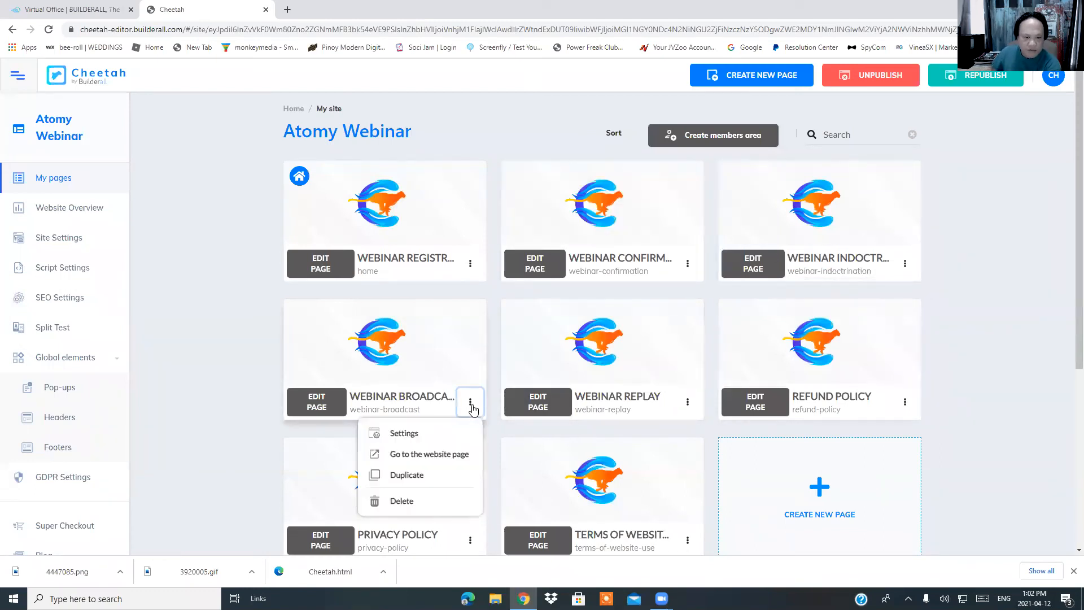
{"action": "left_click", "coordinate": [438, 453]}
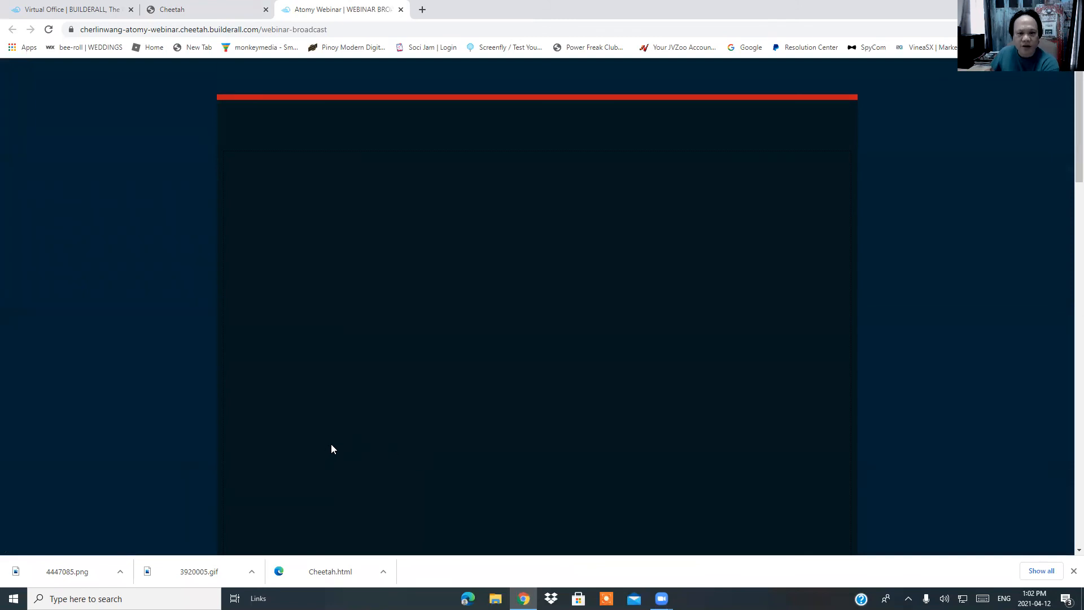
{"action": "scroll", "coordinate": [332, 449], "scroll_direction": "down", "scroll_amount": 3}
{"action": "scroll", "coordinate": [333, 450], "scroll_direction": "down", "scroll_amount": 3}
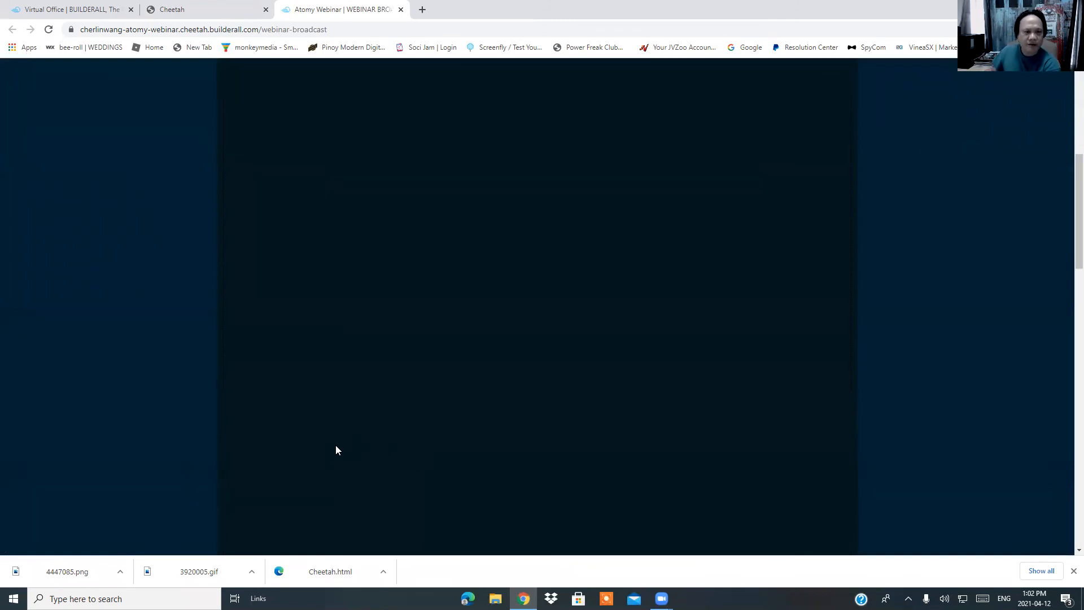
{"action": "scroll", "coordinate": [333, 455], "scroll_direction": "down", "scroll_amount": 4}
{"action": "scroll", "coordinate": [333, 451], "scroll_direction": "down", "scroll_amount": 8}
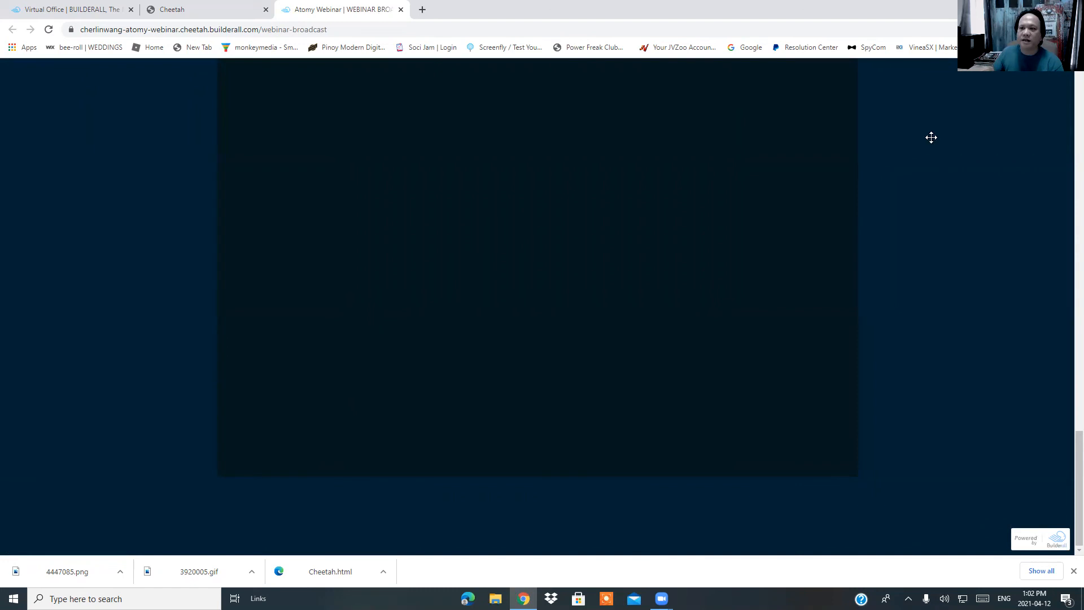
{"action": "left_click_drag", "start_coordinate": [1013, 65], "coordinate": [931, 137]}
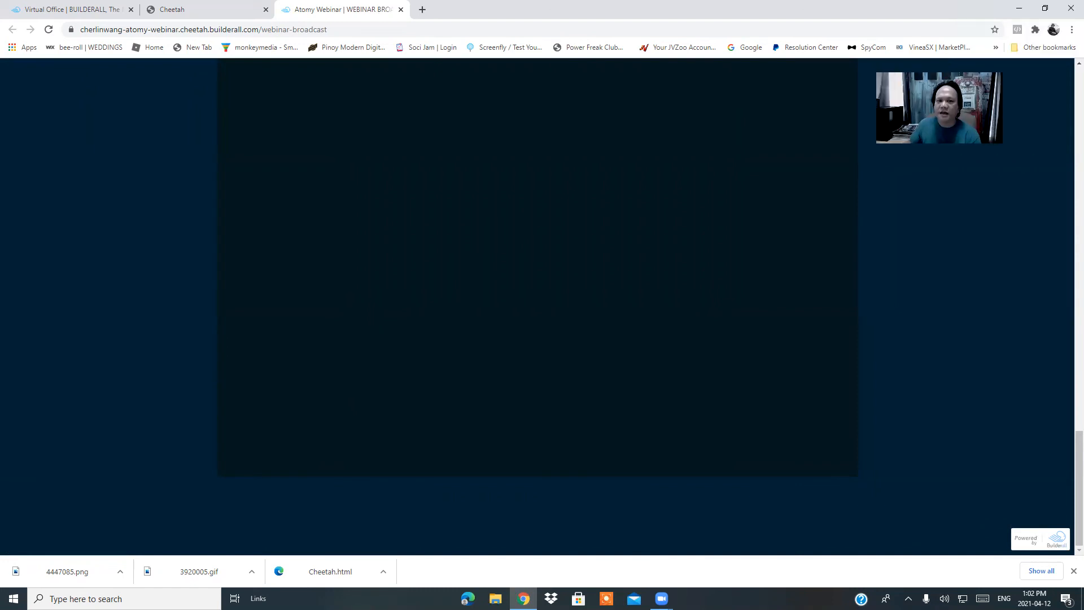
{"action": "left_click", "coordinate": [202, 11]}
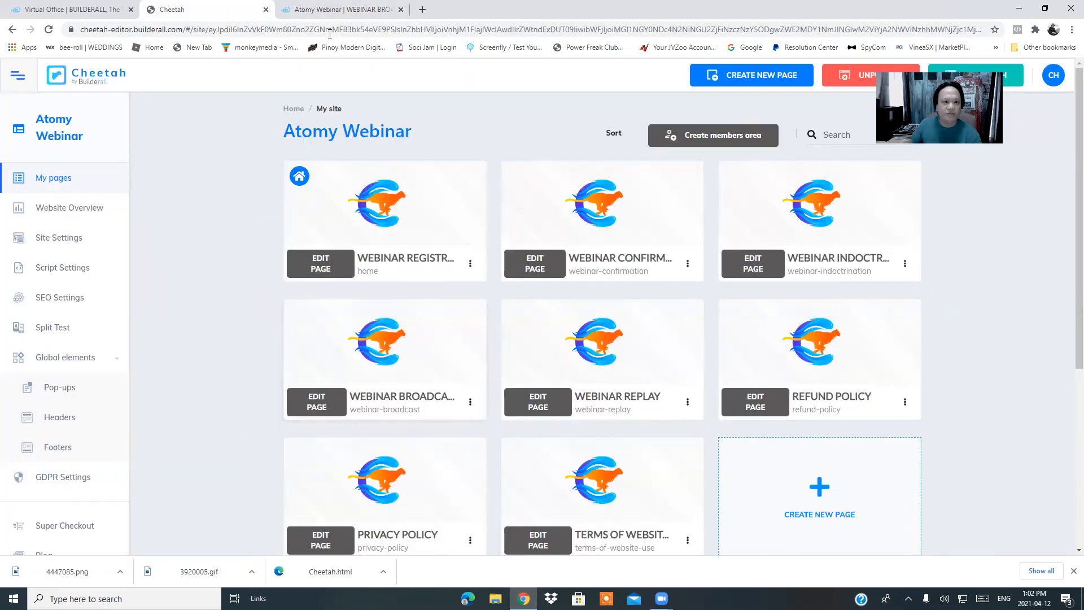
{"action": "left_click", "coordinate": [337, 11]}
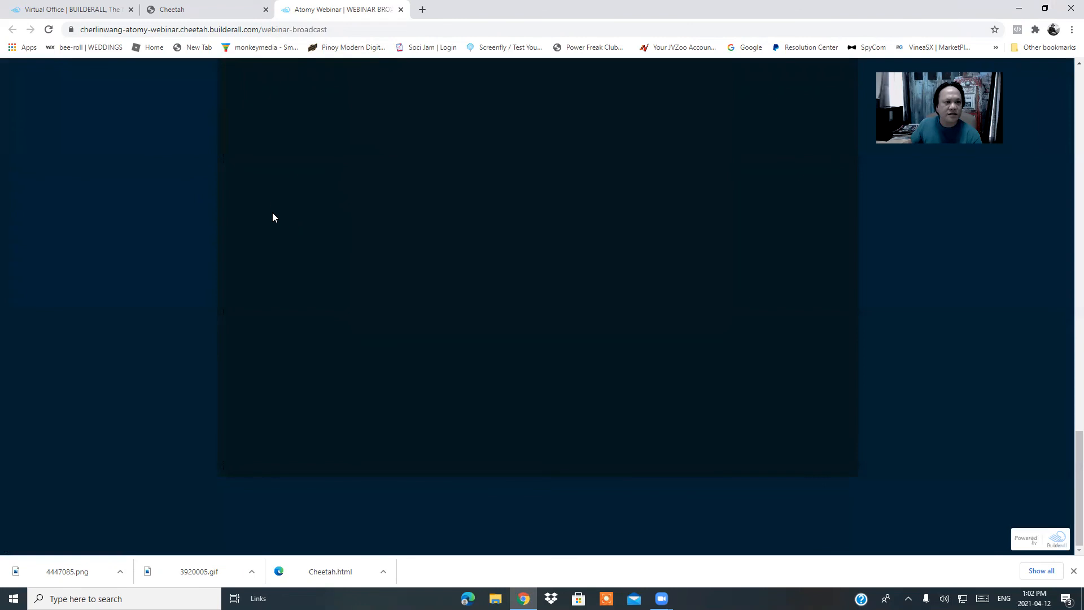
{"action": "scroll", "coordinate": [286, 225], "scroll_direction": "up", "scroll_amount": 10}
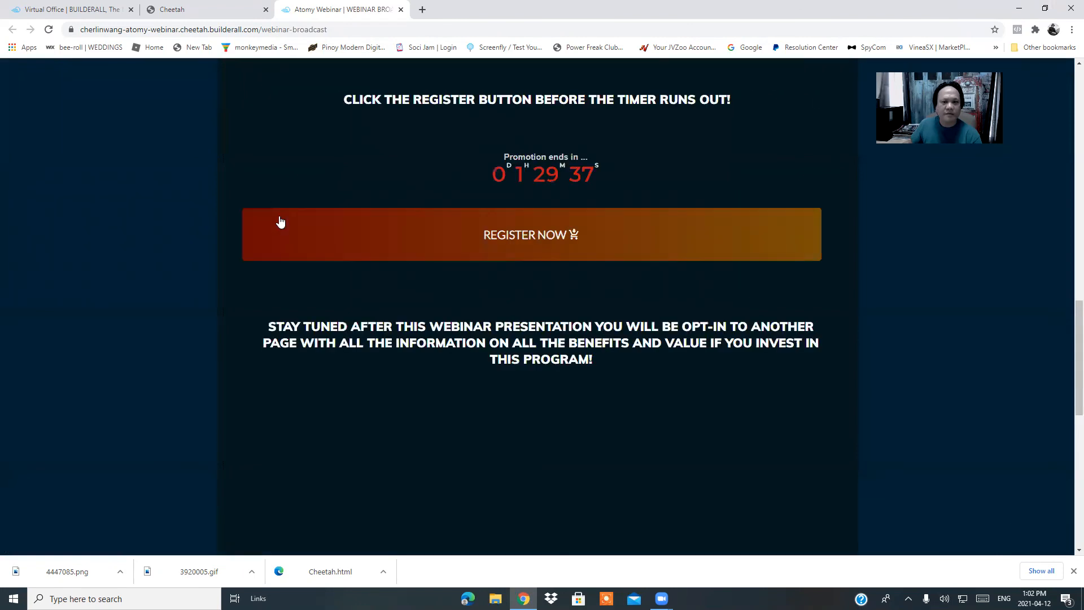
{"action": "scroll", "coordinate": [447, 419], "scroll_direction": "down", "scroll_amount": 3}
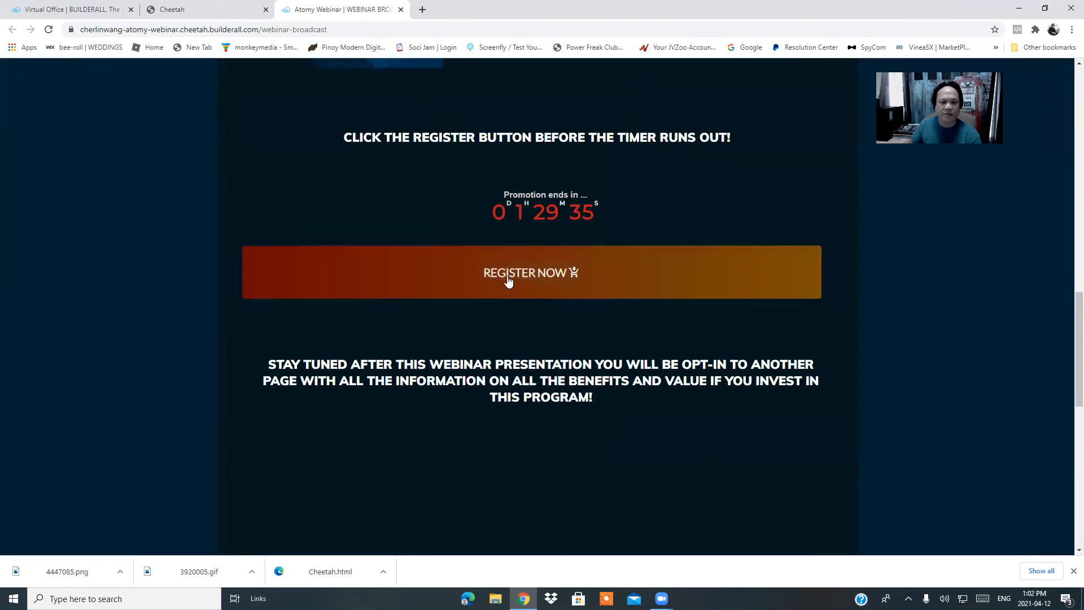
Open the published webinar-replay page, review its video and registration section, and return to the site's page list.
{"action": "left_click", "coordinate": [201, 8]}
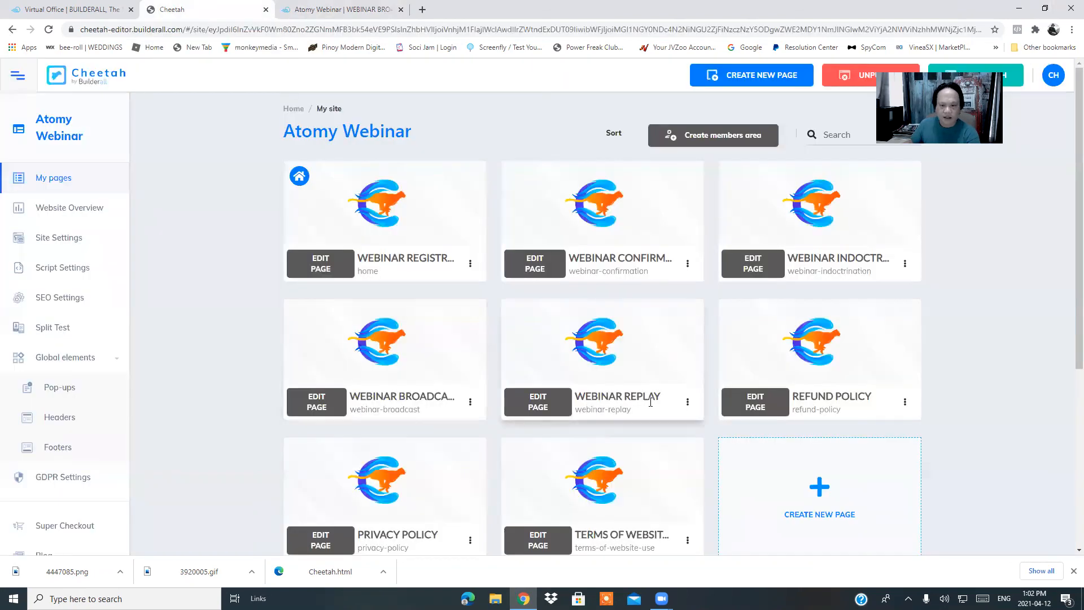
{"action": "left_click", "coordinate": [688, 401]}
{"action": "left_click", "coordinate": [671, 454]}
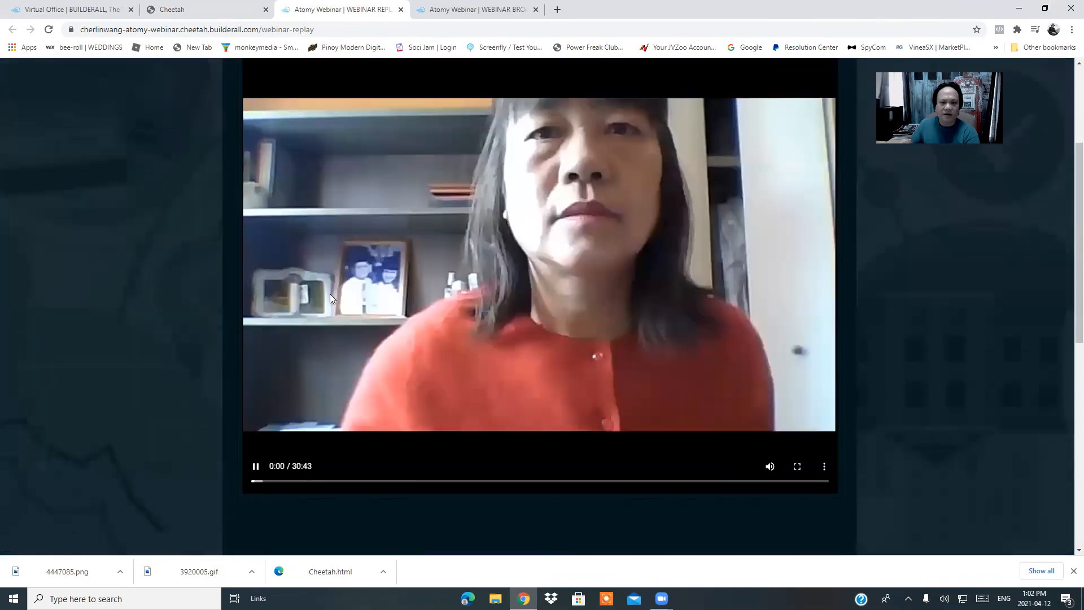
{"action": "scroll", "coordinate": [330, 294], "scroll_direction": "down", "scroll_amount": 8}
{"action": "scroll", "coordinate": [326, 296], "scroll_direction": "down", "scroll_amount": 2}
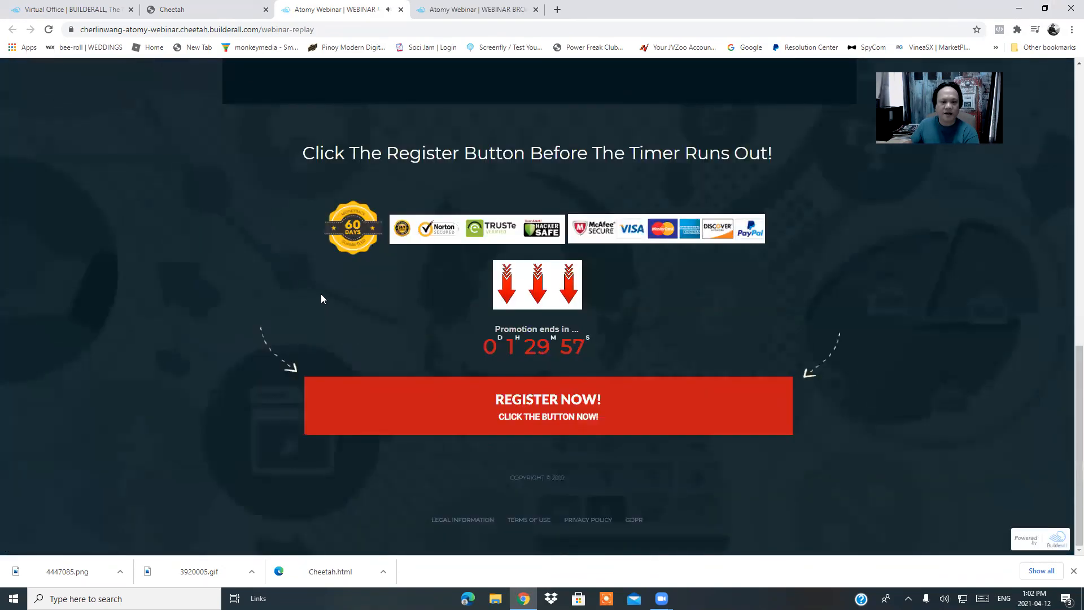
{"action": "left_click", "coordinate": [401, 9]}
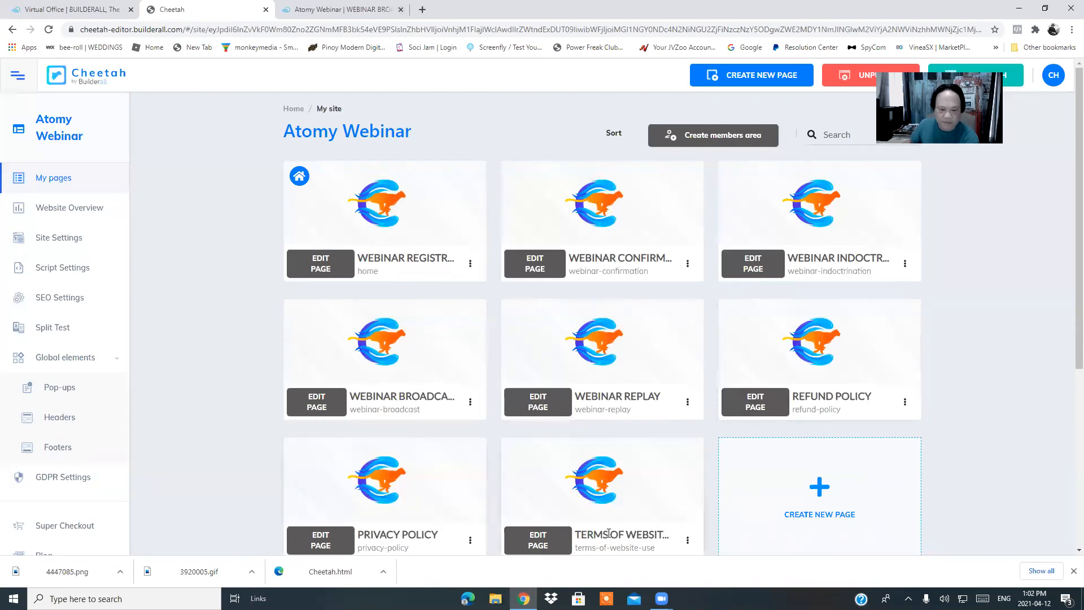
{"action": "scroll", "coordinate": [530, 542], "scroll_direction": "down", "scroll_amount": 3}
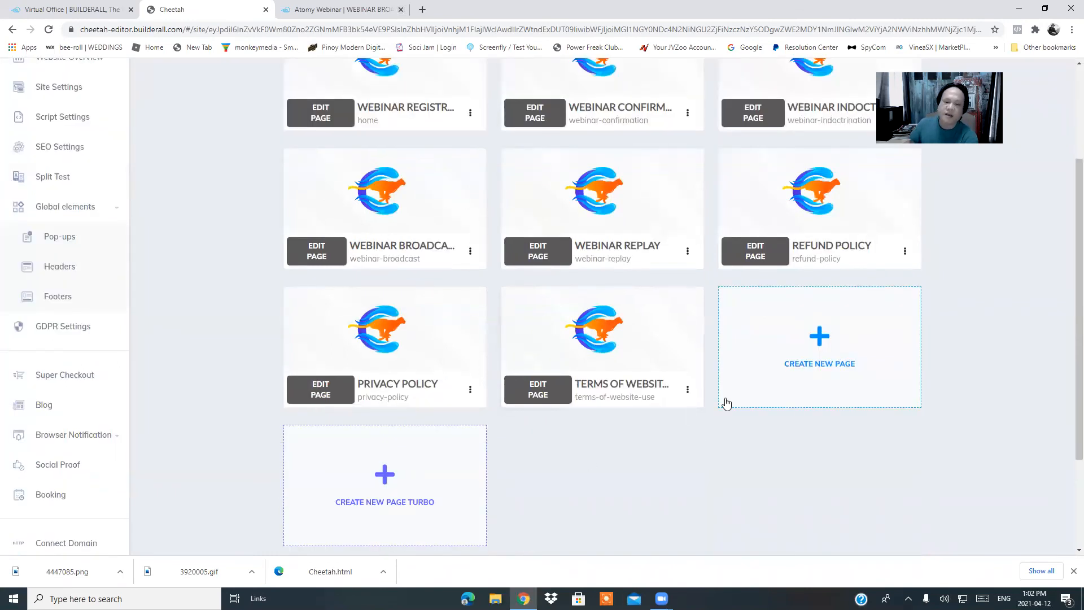